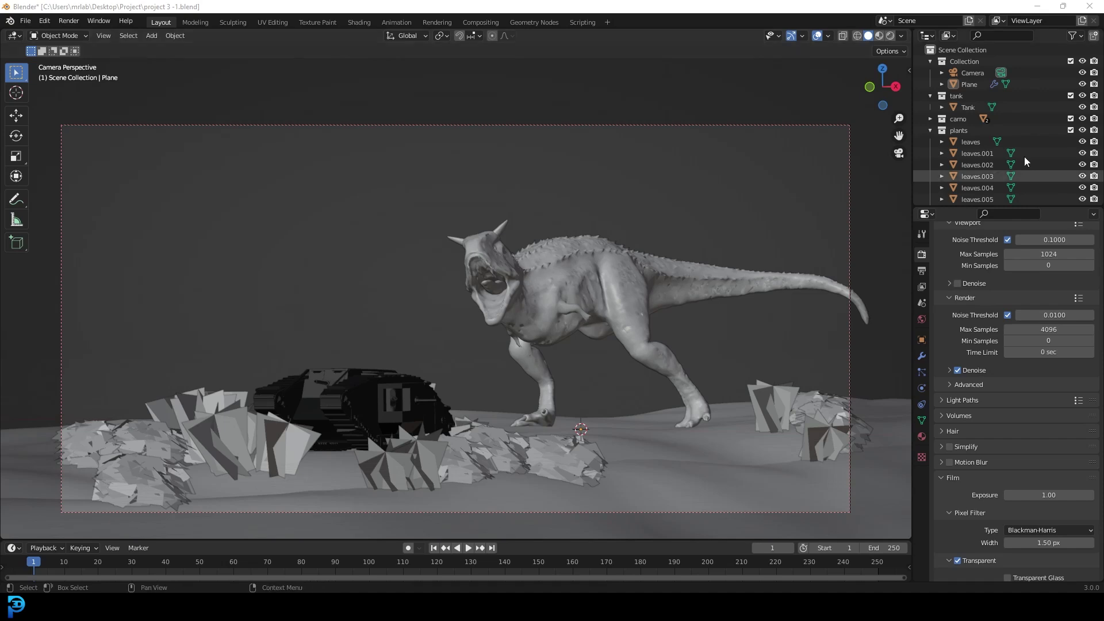
- Set the render engine to Cycles and the compute device to GPU Compute
{"action": "scroll", "coordinate": [779, 331], "scroll_direction": "up", "scroll_amount": 2}
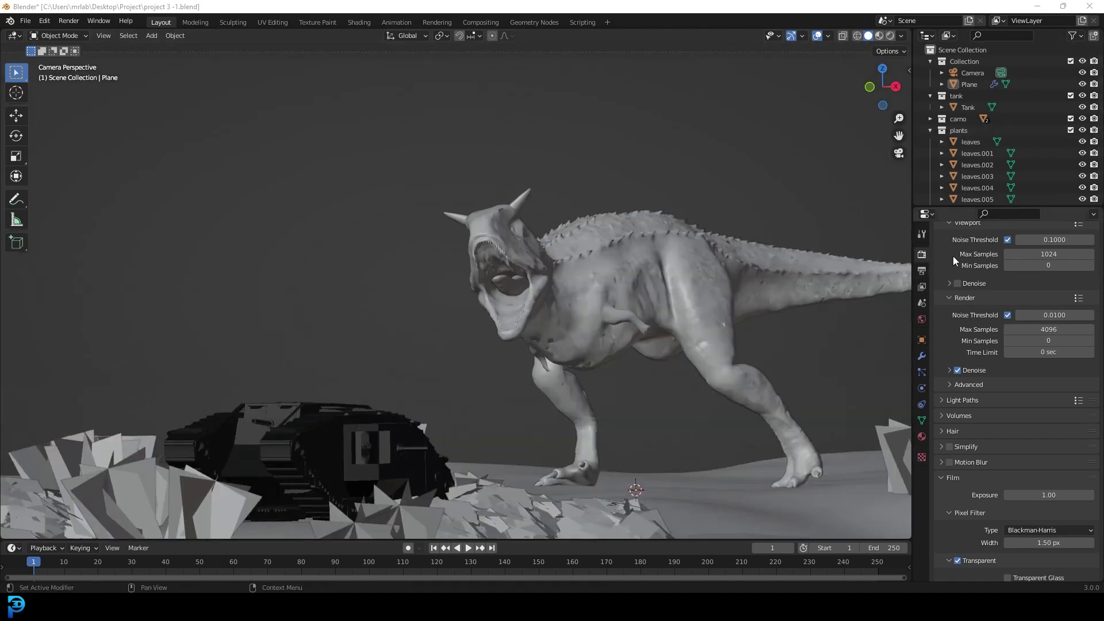
{"action": "scroll", "coordinate": [955, 262], "scroll_direction": "up", "scroll_amount": 3}
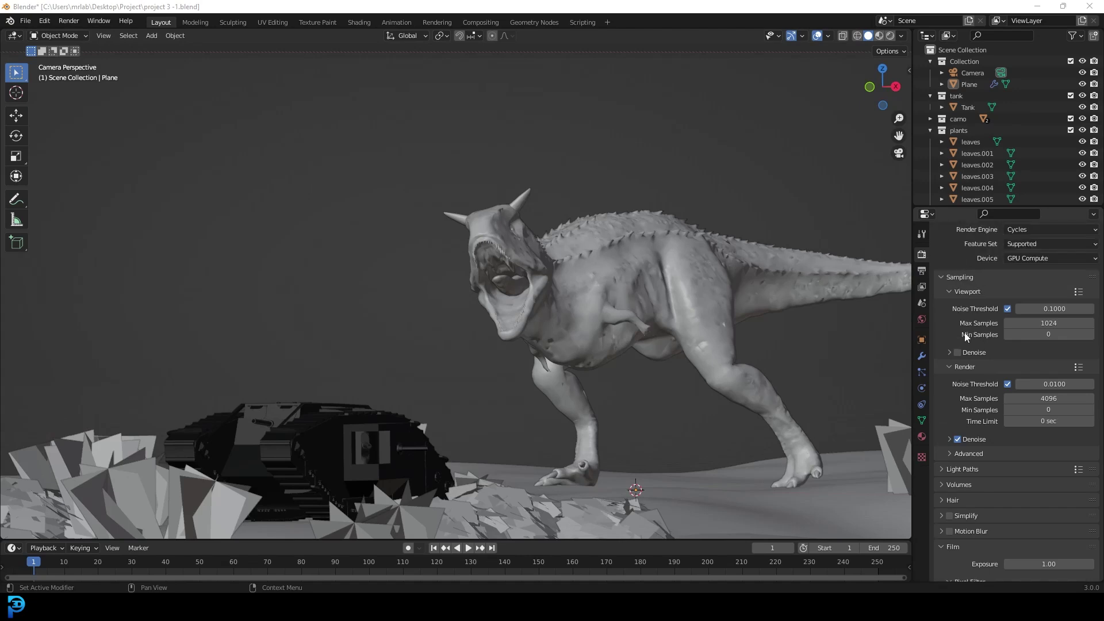
{"action": "scroll", "coordinate": [970, 296], "scroll_direction": "up", "scroll_amount": 1}
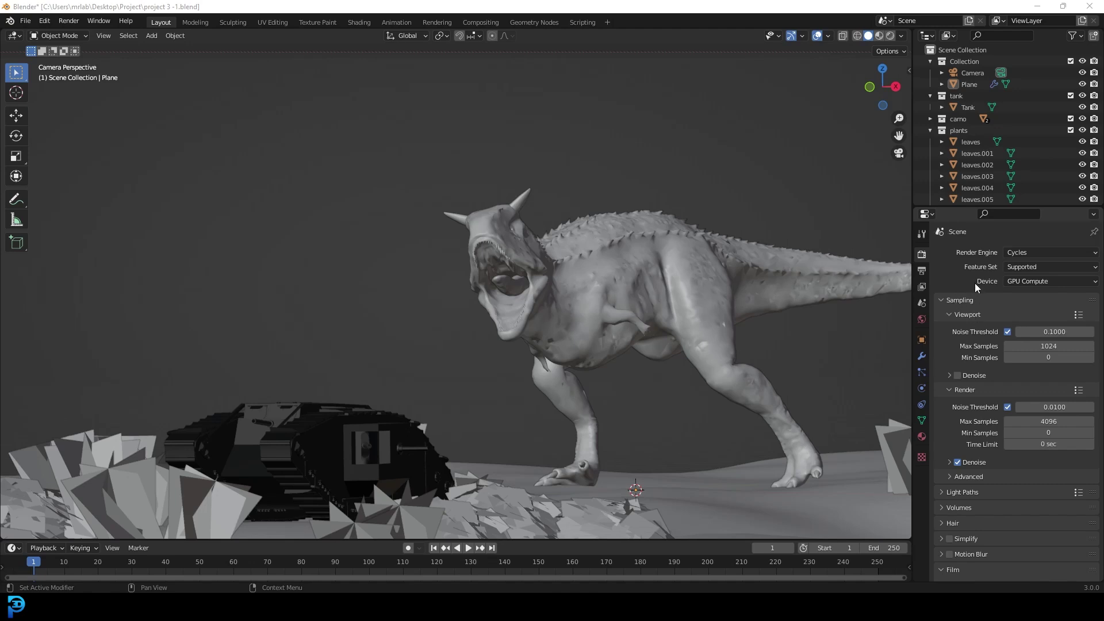
{"action": "left_click", "coordinate": [1033, 250]}
{"action": "left_click", "coordinate": [1025, 291]}
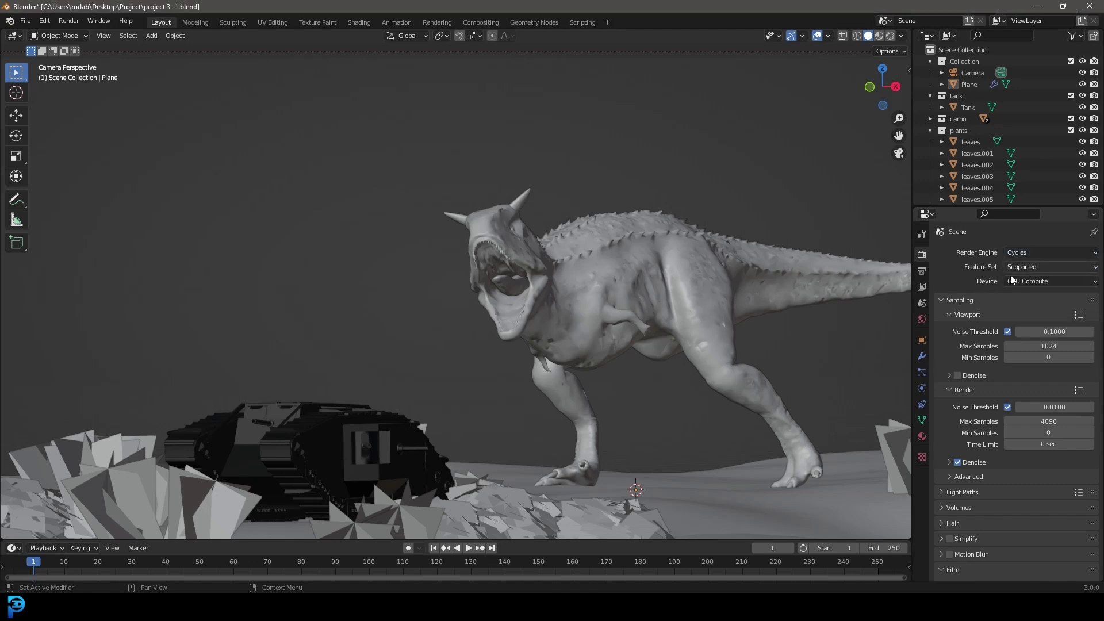
{"action": "left_click", "coordinate": [1027, 280]}
{"action": "left_click", "coordinate": [1024, 308]}
- Set the maximum samples for the final render to 120
{"action": "scroll", "coordinate": [959, 391], "scroll_direction": "down", "scroll_amount": 1}
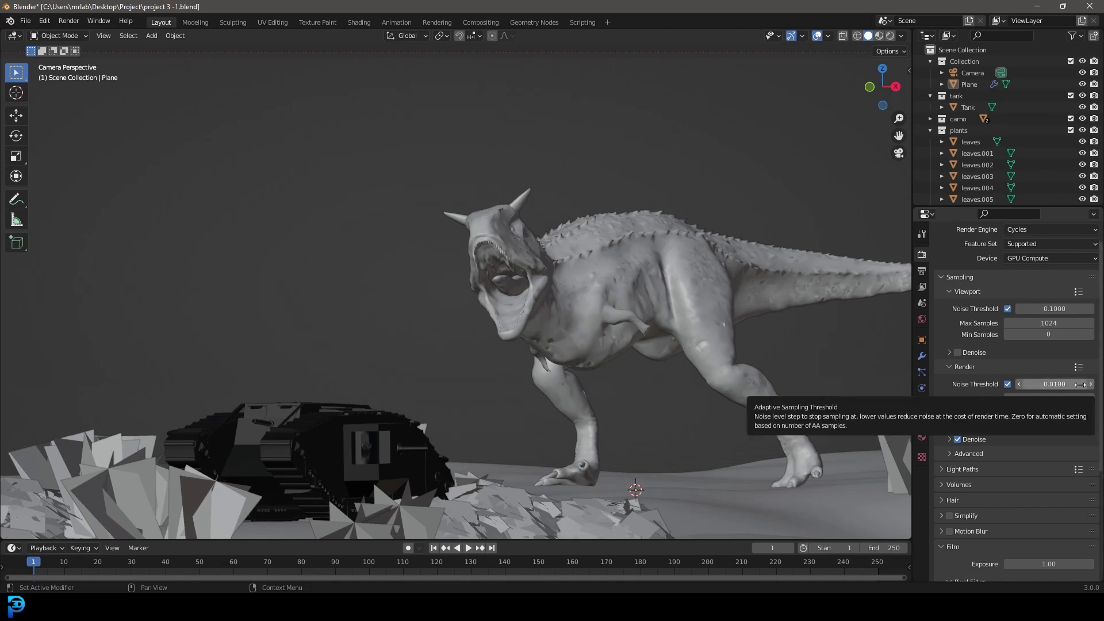
{"action": "left_click", "coordinate": [1055, 397]}
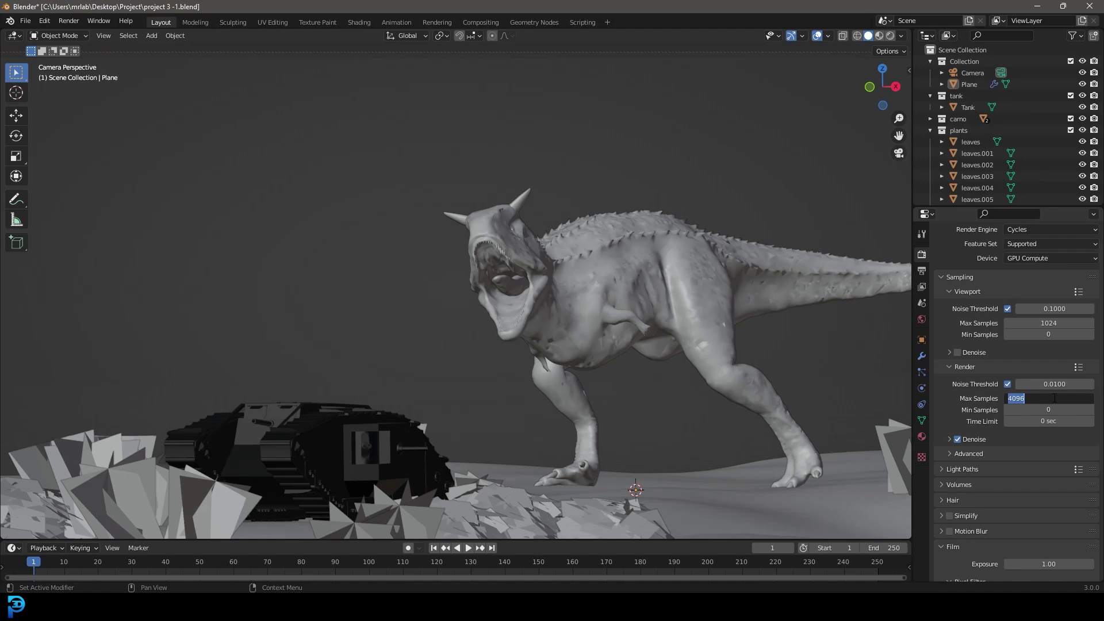
{"action": "type", "text": "128"}
{"action": "key", "text": "Return"}
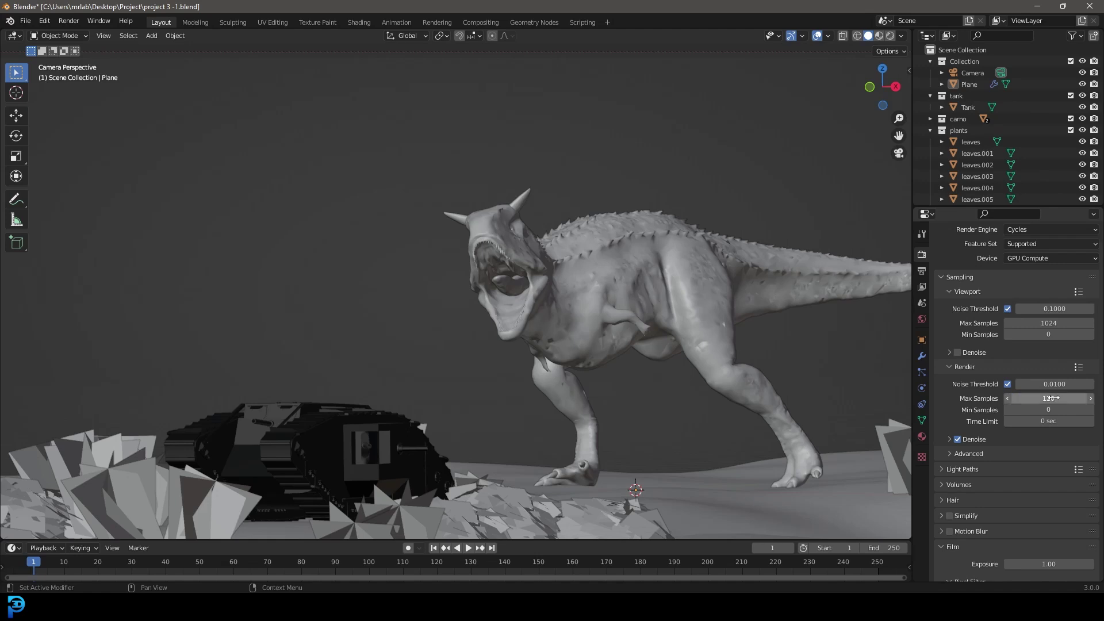
{"action": "left_click_drag", "start_coordinate": [1055, 398], "coordinate": [1035, 398]}
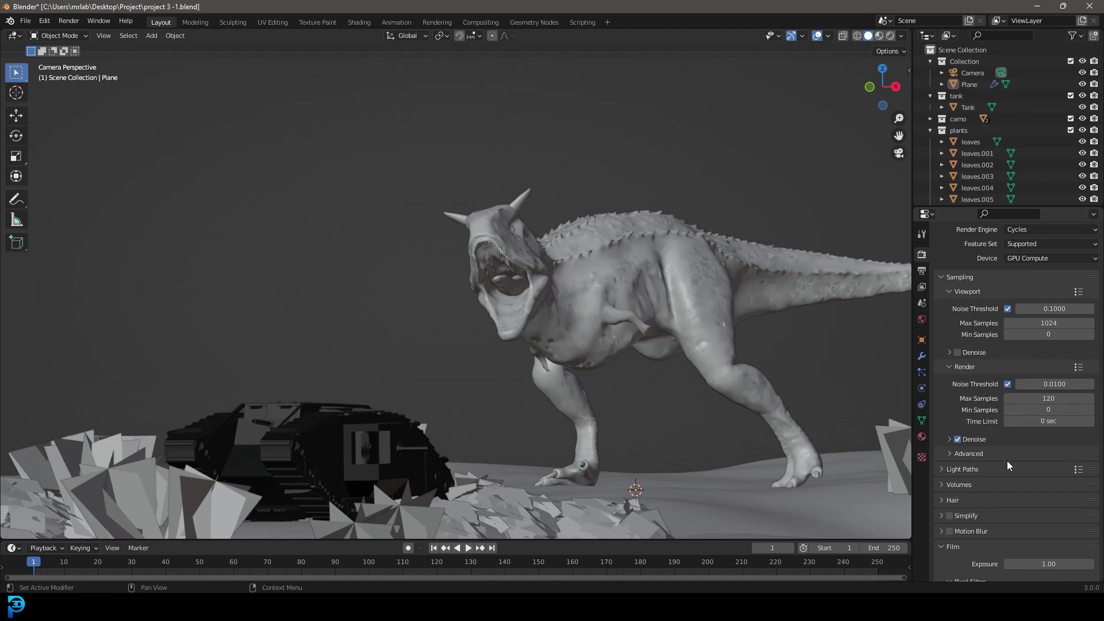
- Preview the scene with rendered shading and set the world sky texture's sun rotation to 194°
{"action": "left_click", "coordinate": [922, 319]}
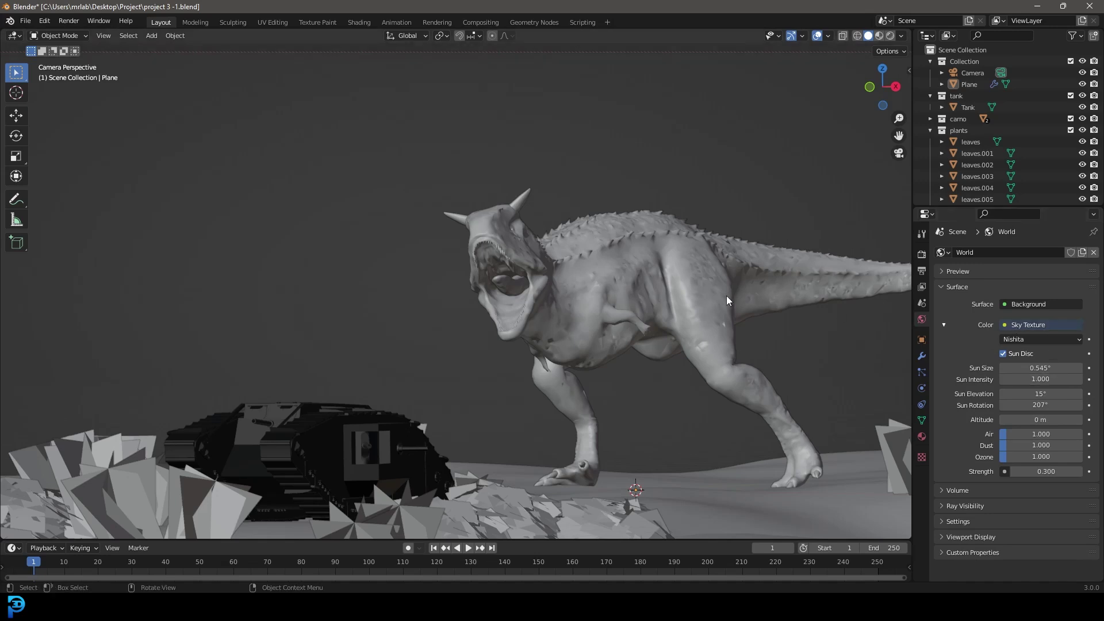
{"action": "scroll", "coordinate": [656, 318], "scroll_direction": "down", "scroll_amount": 2}
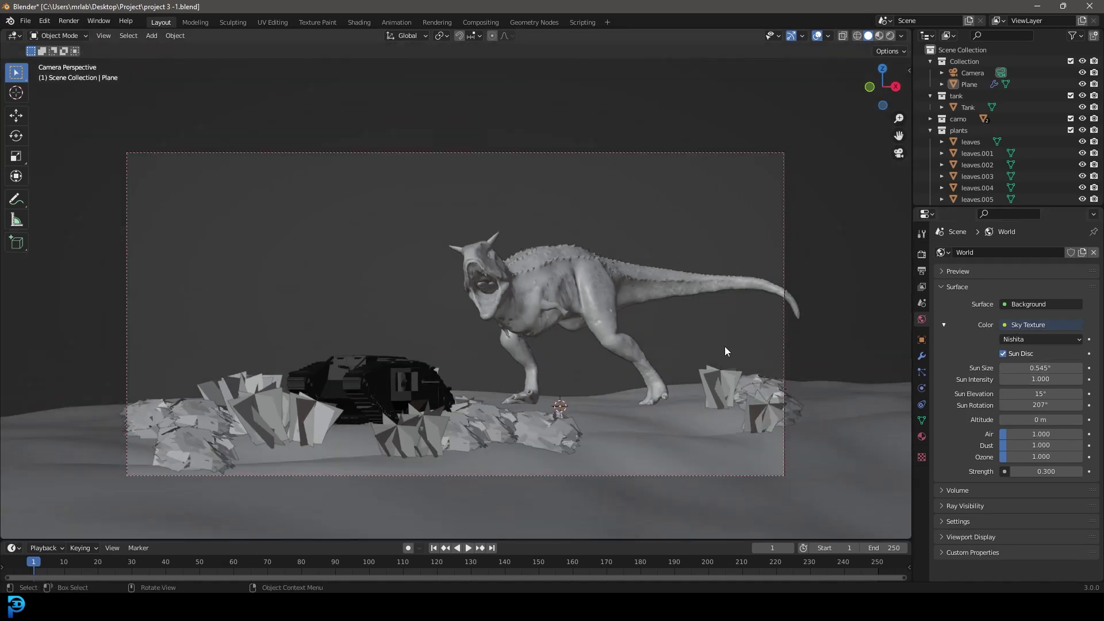
{"action": "key", "text": "z"}
{"action": "left_click", "coordinate": [685, 257]}
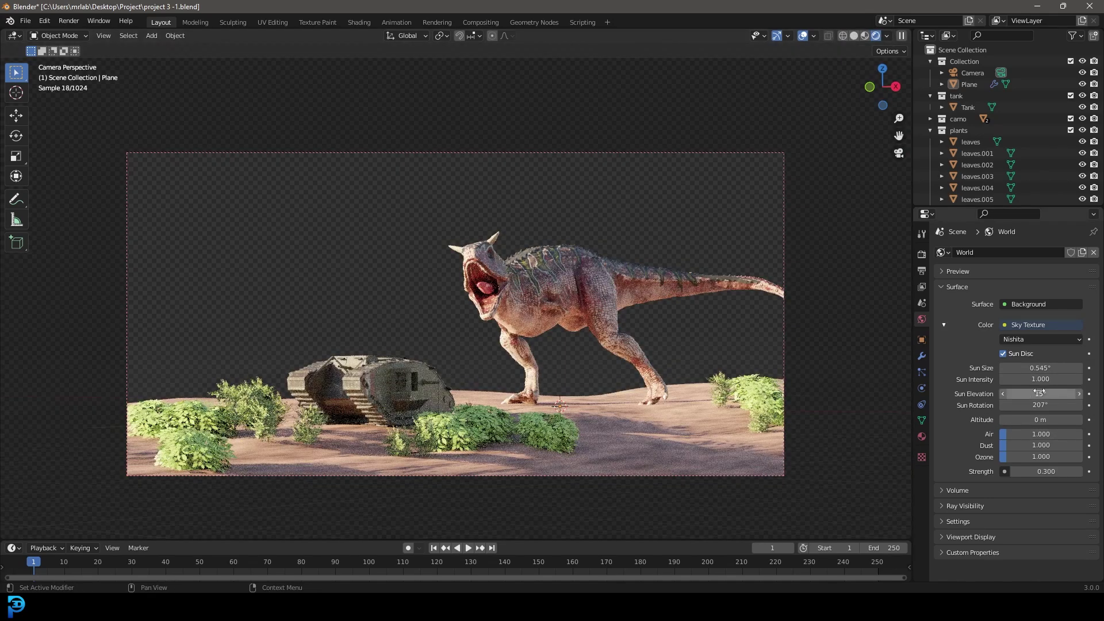
{"action": "mouse_move", "coordinate": [1036, 410]}
{"action": "left_mouse_down"}
{"action": "mouse_move", "coordinate": [1060, 410]}
{"action": "mouse_move", "coordinate": [1034, 409]}
{"action": "left_mouse_up"}
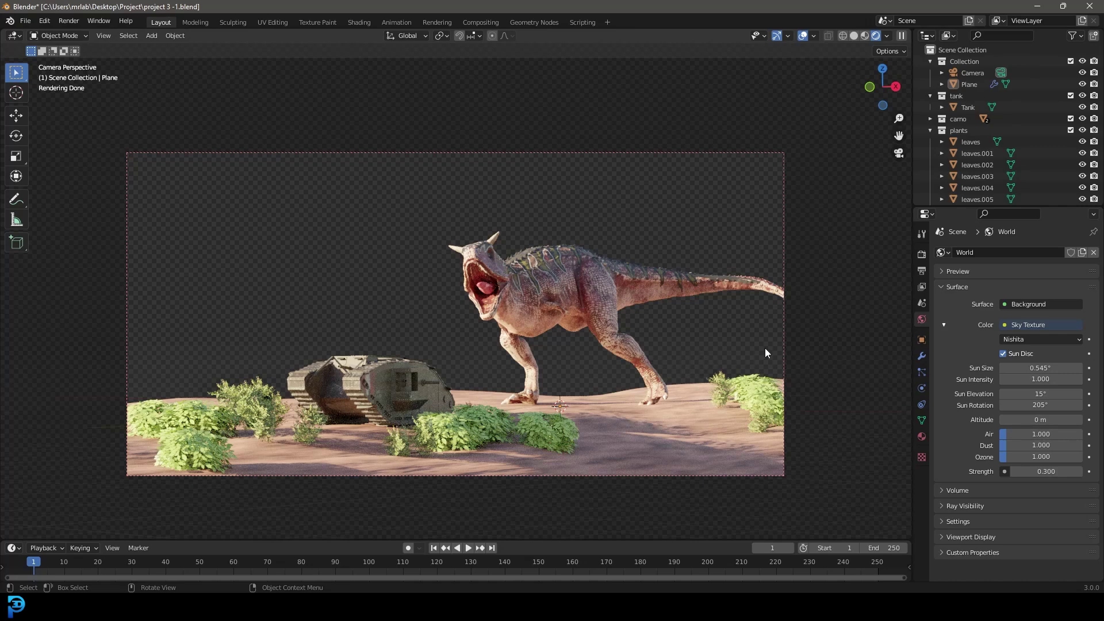
{"action": "left_click_drag", "start_coordinate": [1040, 405], "coordinate": [1018, 405]}
- In solid shading, turn the tank around in the top view so it points the opposite way, and return to the camera view
{"action": "left_click", "coordinate": [853, 36]}
{"action": "scroll", "coordinate": [493, 339], "scroll_direction": "up", "scroll_amount": 3}
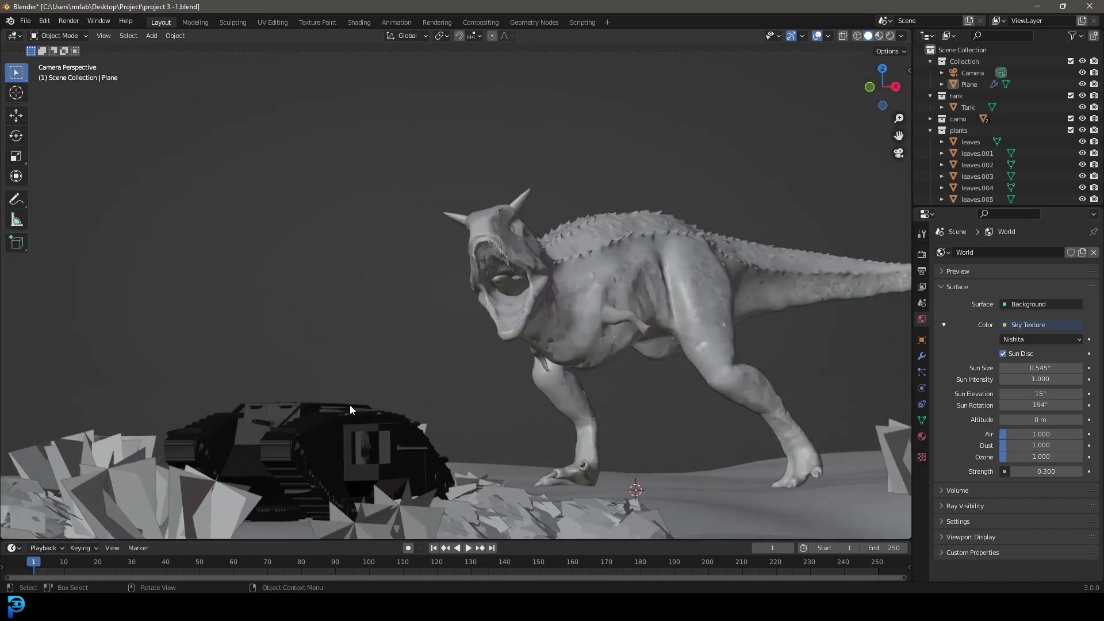
{"action": "left_click", "coordinate": [350, 407]}
{"action": "middle_click_drag", "start_coordinate": [277, 416], "coordinate": [267, 454]}
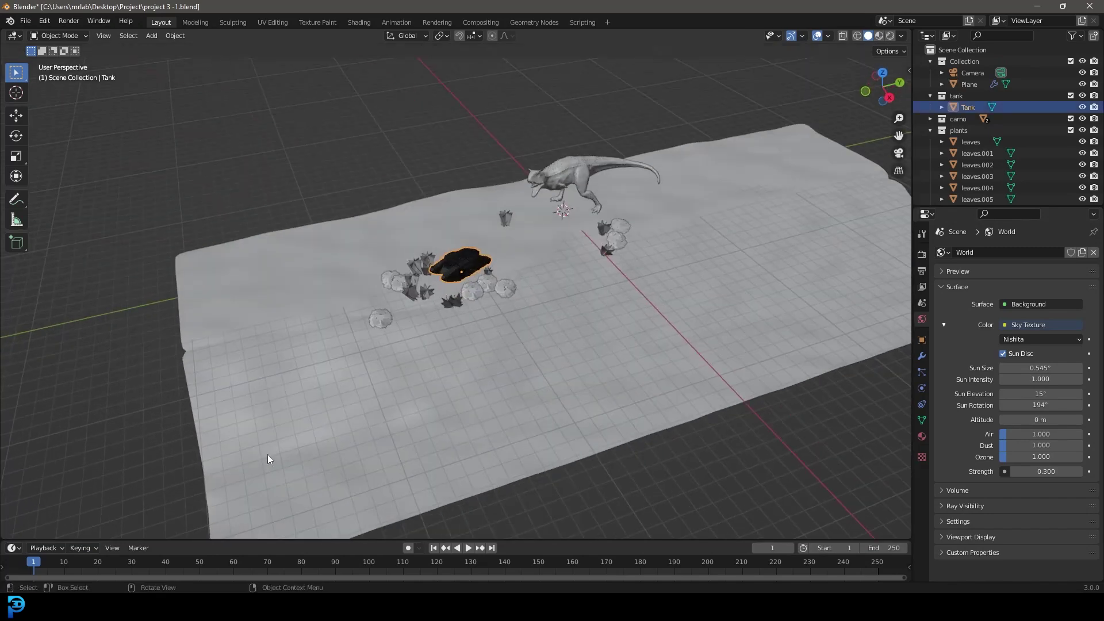
{"action": "scroll", "coordinate": [437, 246], "scroll_direction": "up", "scroll_amount": 8}
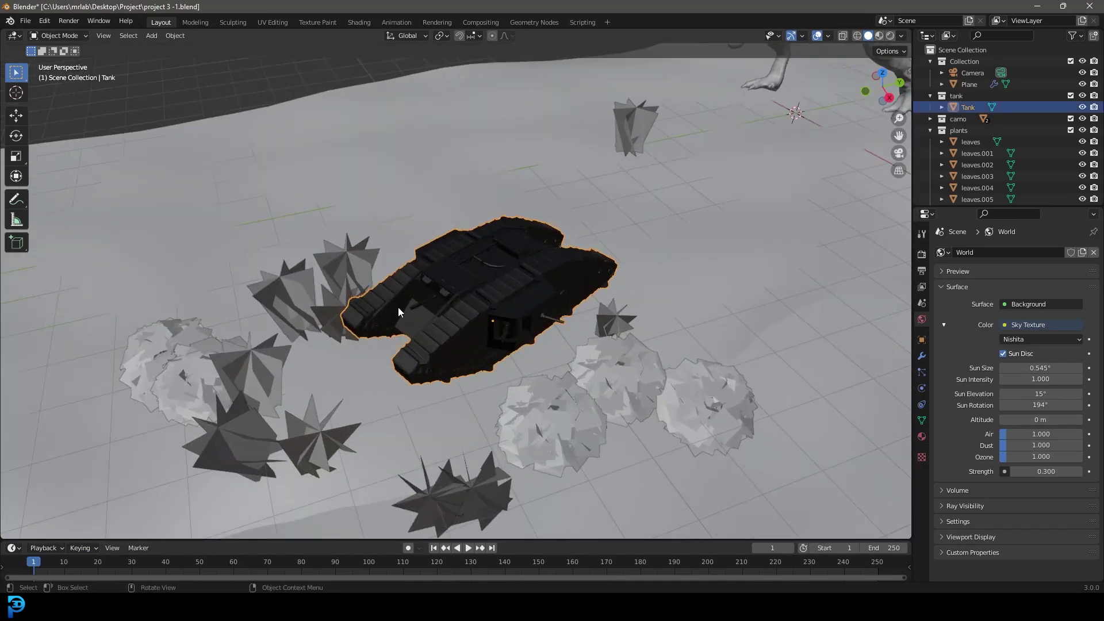
{"action": "scroll", "coordinate": [398, 307], "scroll_direction": "up", "scroll_amount": 2}
{"action": "middle_click_drag", "start_coordinate": [302, 311], "coordinate": [499, 400]}
{"action": "key", "text": "KP_7"}
{"action": "scroll", "coordinate": [446, 384], "scroll_direction": "down", "scroll_amount": 4}
{"action": "scroll", "coordinate": [525, 357], "scroll_direction": "up", "scroll_amount": 1}
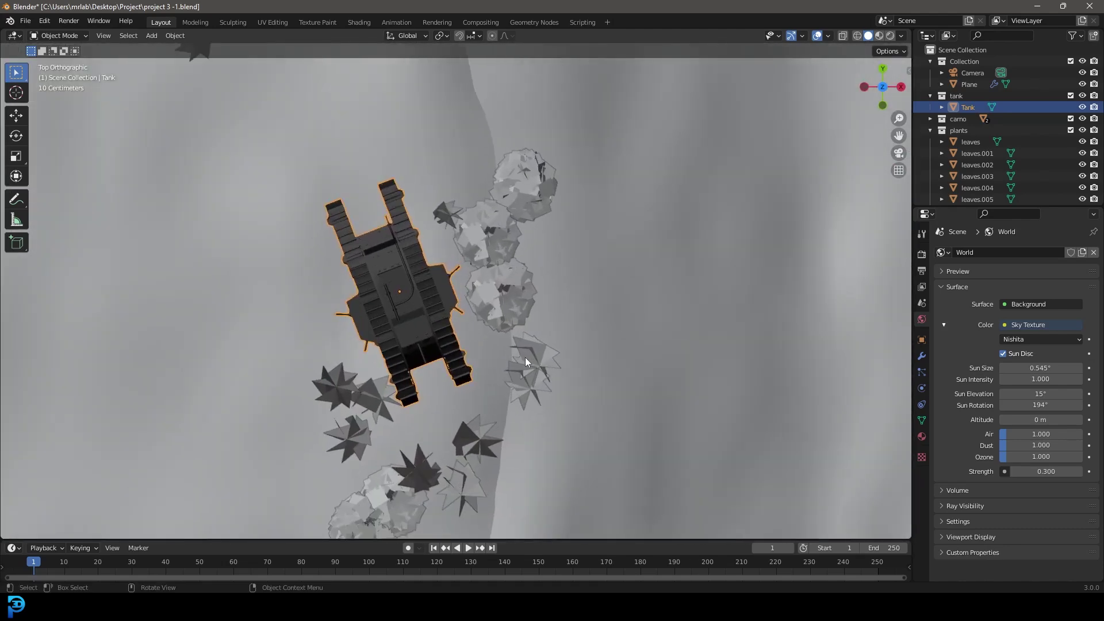
{"action": "key", "text": "r"}
{"action": "left_click", "coordinate": [261, 216]}
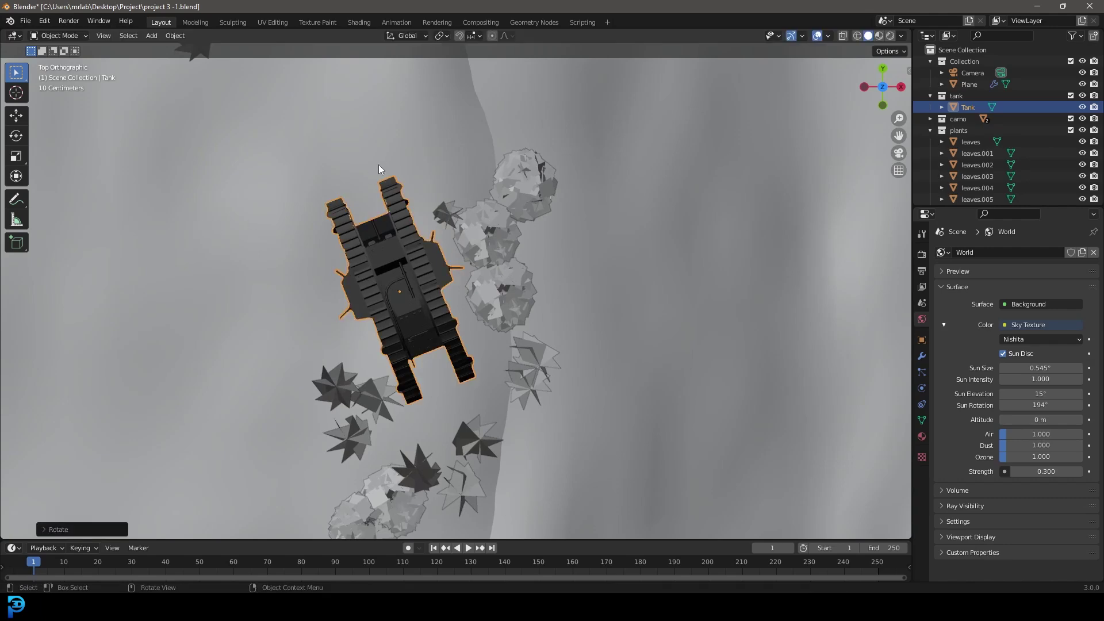
{"action": "scroll", "coordinate": [383, 144], "scroll_direction": "down", "scroll_amount": 5}
{"action": "key", "text": "KP_0"}
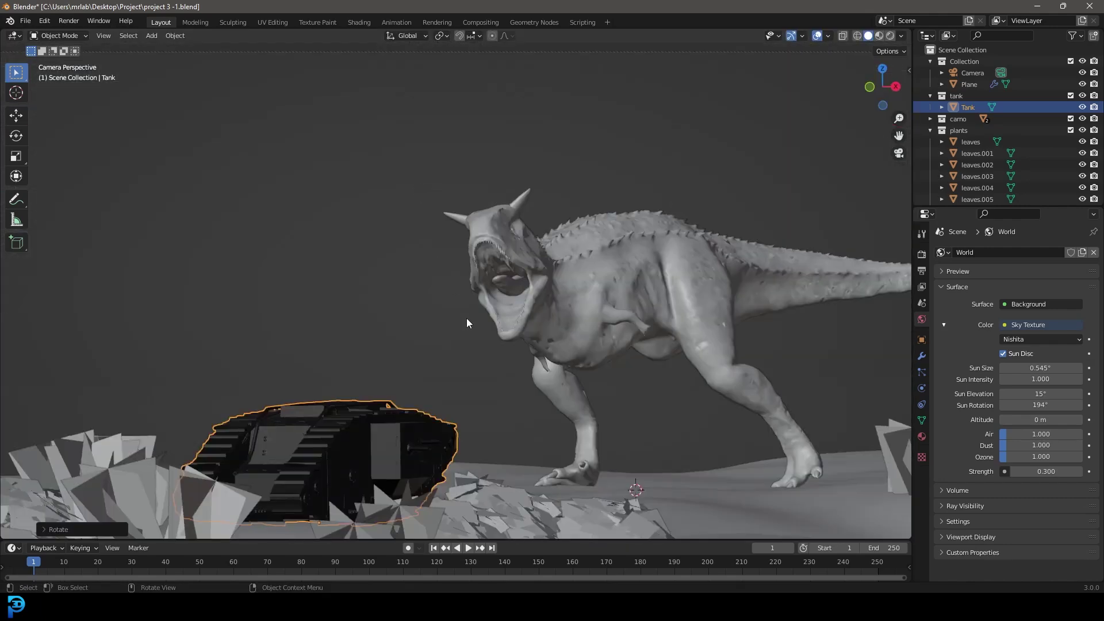
- In the rendered camera view, rotate the tank about the Z axis so its side faces the camera and its front points toward the dinosaur
{"action": "scroll", "coordinate": [467, 318], "scroll_direction": "up", "scroll_amount": 2}
{"action": "key", "text": "z"}
{"action": "left_click", "coordinate": [490, 172]}
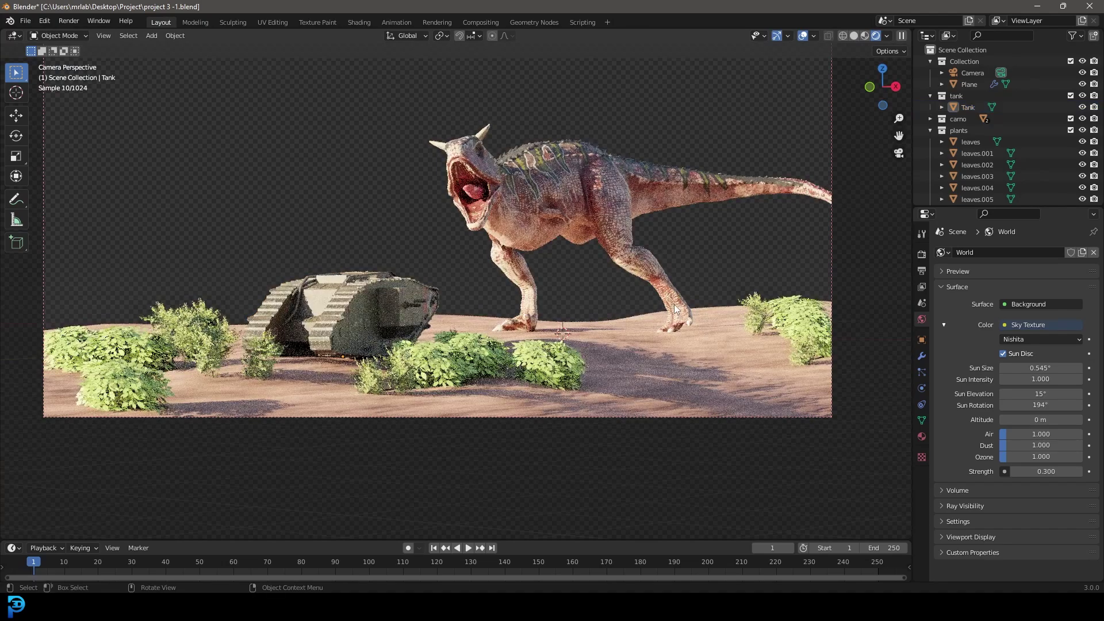
{"action": "middle_click_drag", "start_coordinate": [452, 270], "coordinate": [436, 319], "text": "shift"}
{"action": "left_click", "coordinate": [395, 342]}
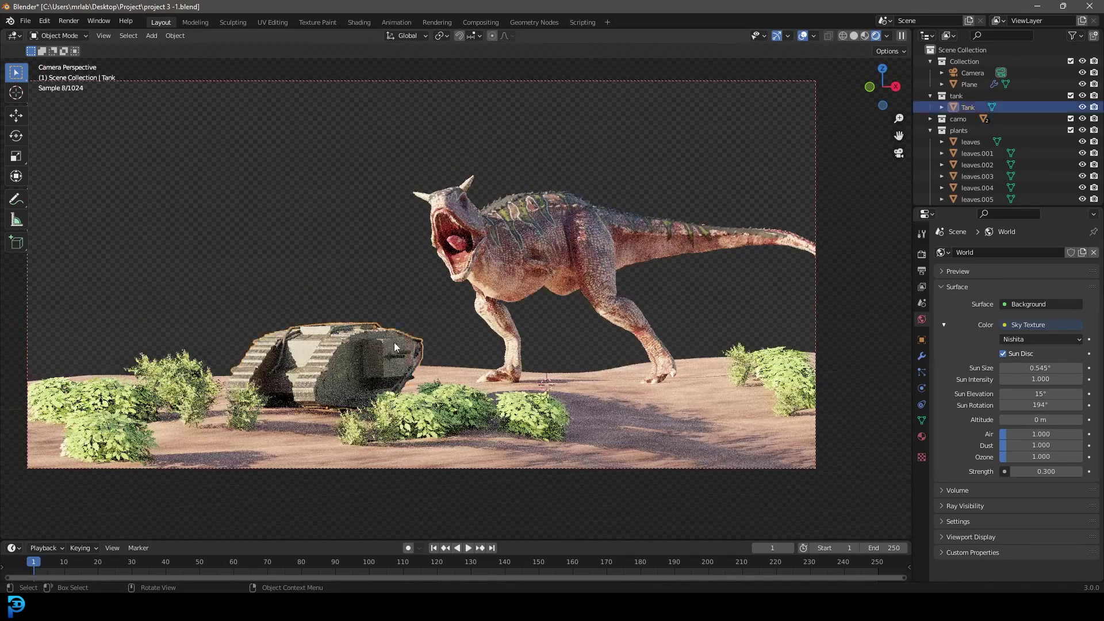
{"action": "key", "text": "r"}
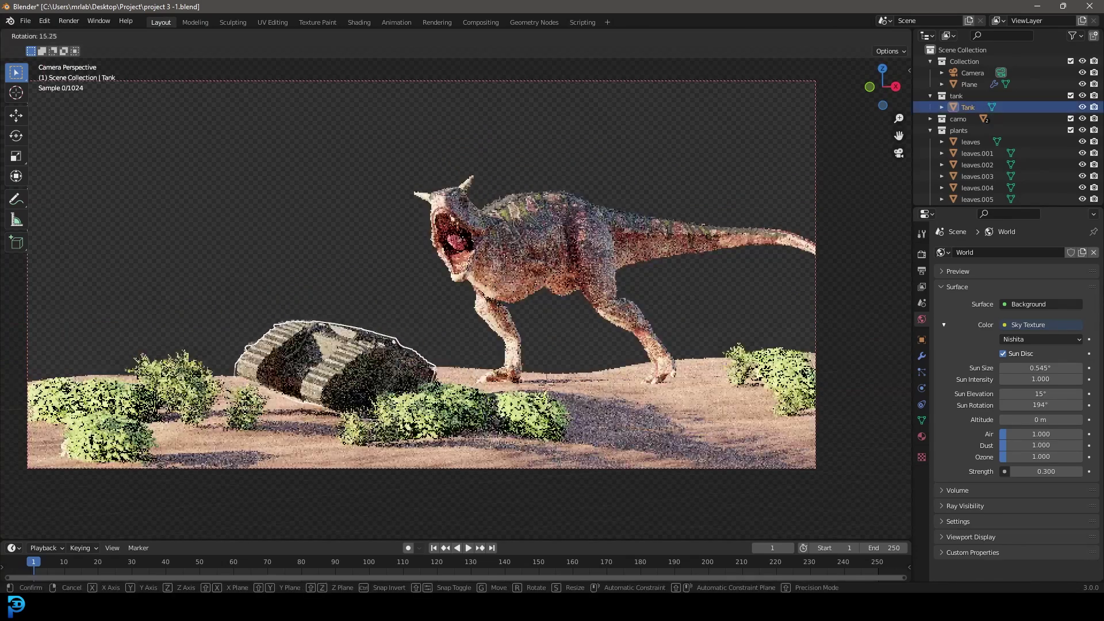
{"action": "key", "text": "z"}
{"action": "left_click", "coordinate": [488, 456]}
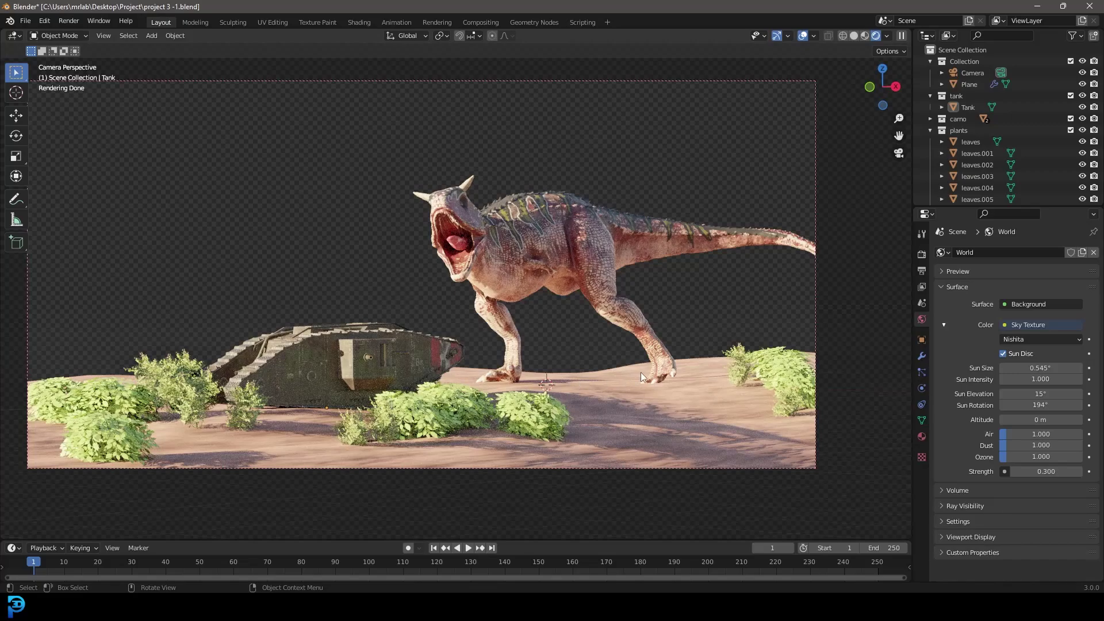
- Check the whole camera frame, switch back to solid shading and render the full scene as a still image
{"action": "scroll", "coordinate": [640, 372], "scroll_direction": "down", "scroll_amount": 2}
{"action": "scroll", "coordinate": [636, 372], "scroll_direction": "up", "scroll_amount": 2}
{"action": "scroll", "coordinate": [631, 372], "scroll_direction": "down", "scroll_amount": 2}
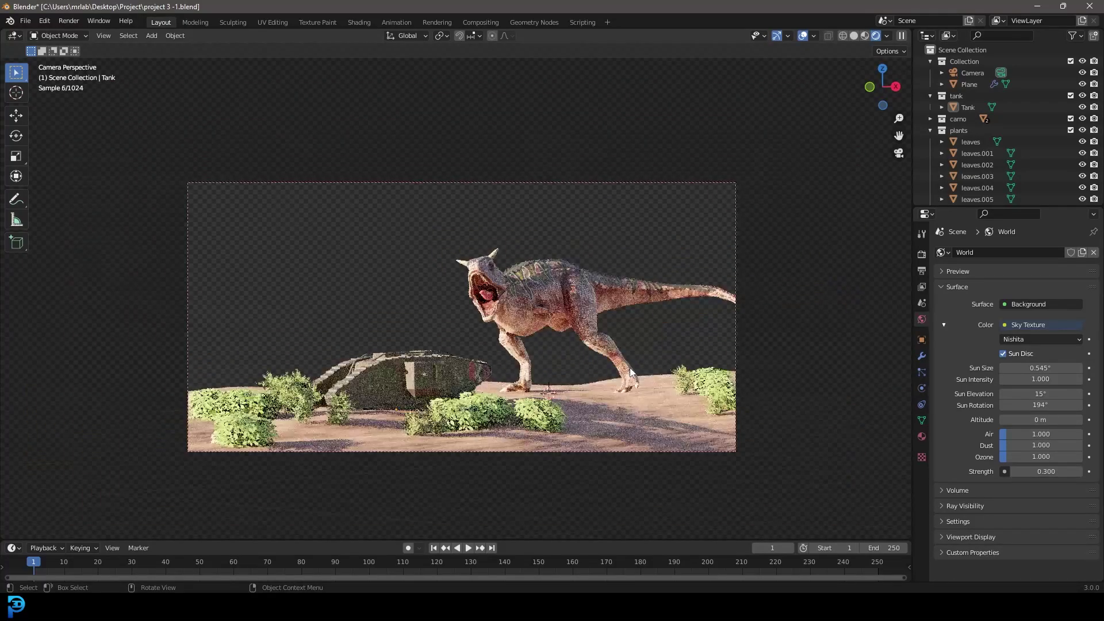
{"action": "key", "text": "z"}
{"action": "left_click", "coordinate": [718, 371]}
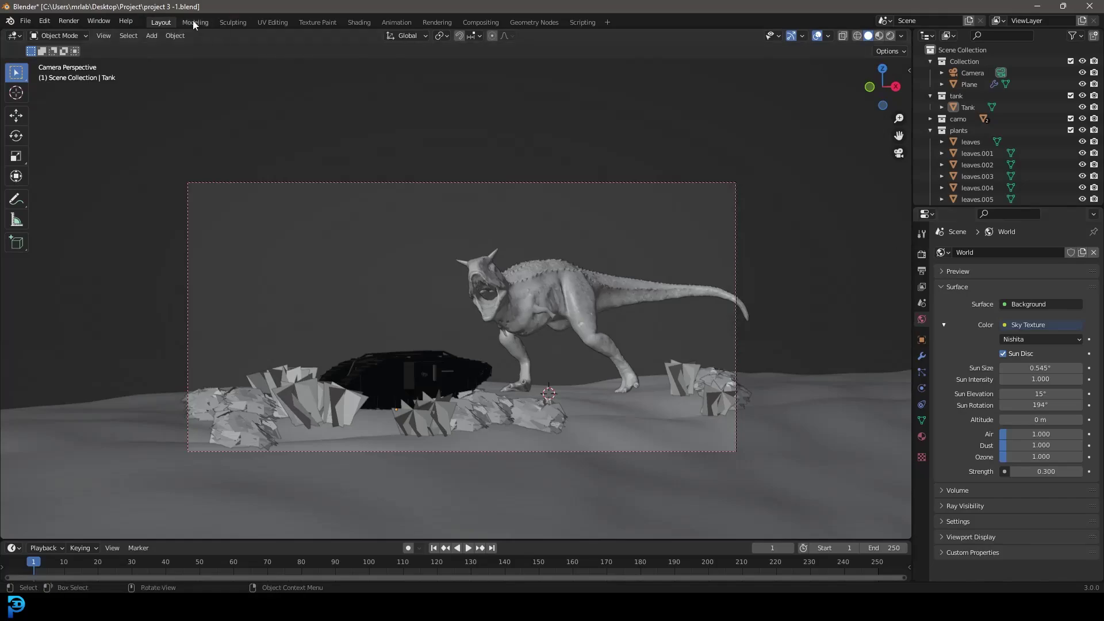
{"action": "left_click", "coordinate": [70, 21]}
{"action": "left_click", "coordinate": [80, 35]}
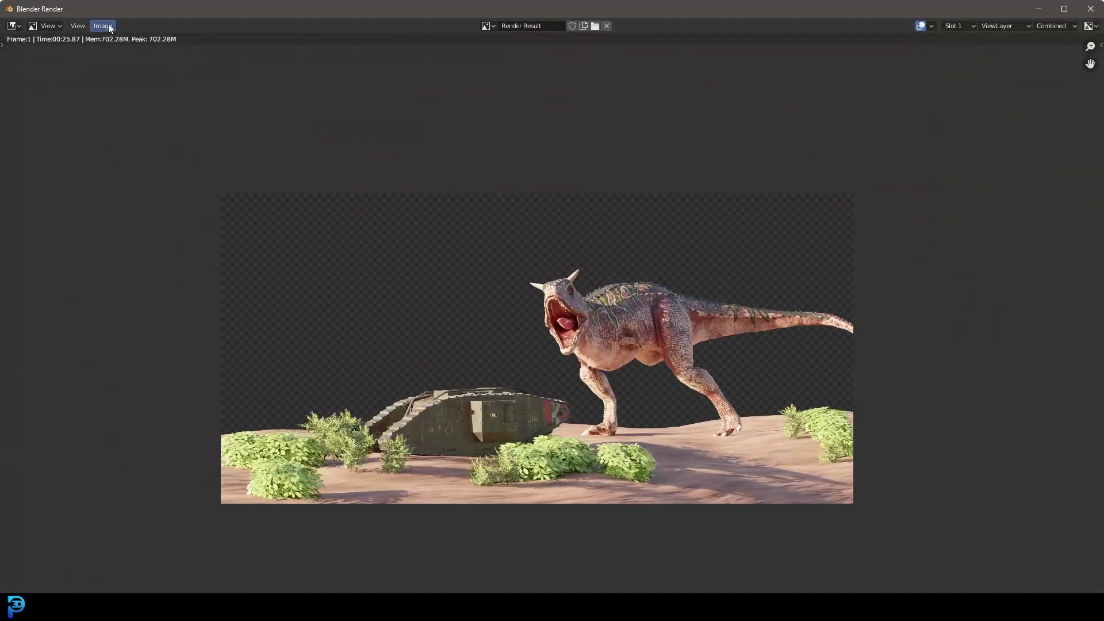
- Save the render to the Desktop as frame 1.png with 16-bit color depth and close the render window
{"action": "left_click", "coordinate": [102, 25]}
{"action": "left_click", "coordinate": [139, 108]}
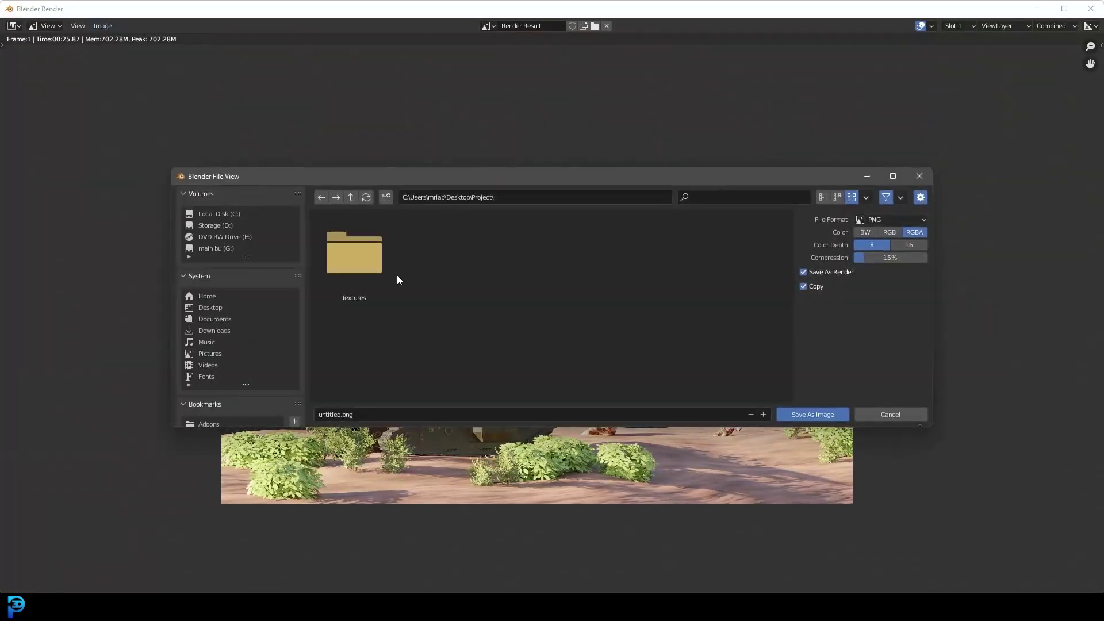
{"action": "left_click", "coordinate": [222, 308]}
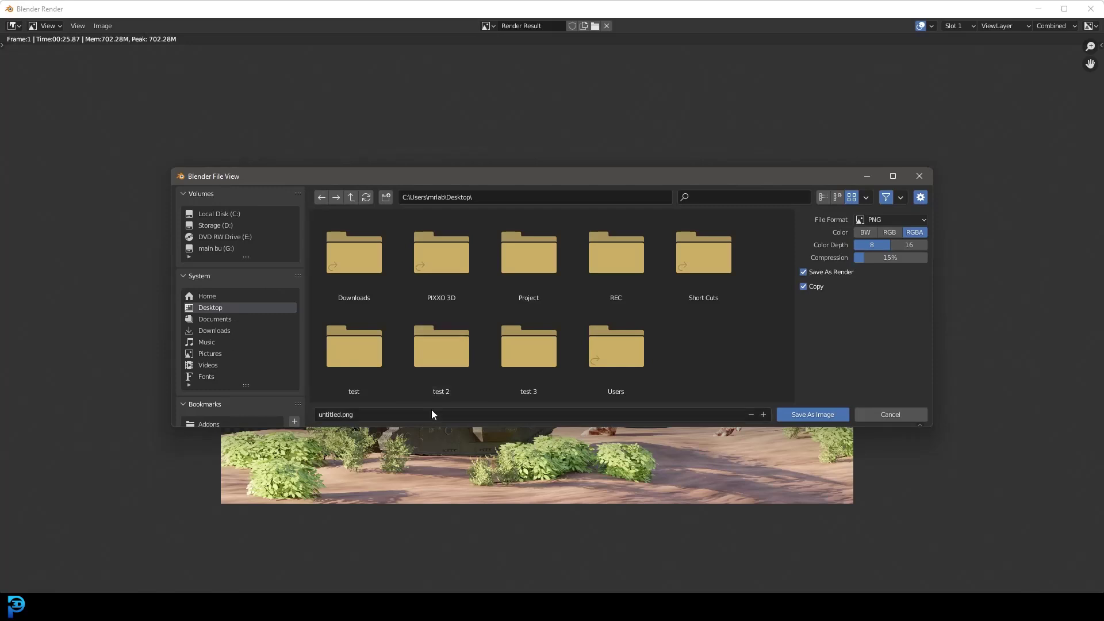
{"action": "left_click", "coordinate": [387, 414]}
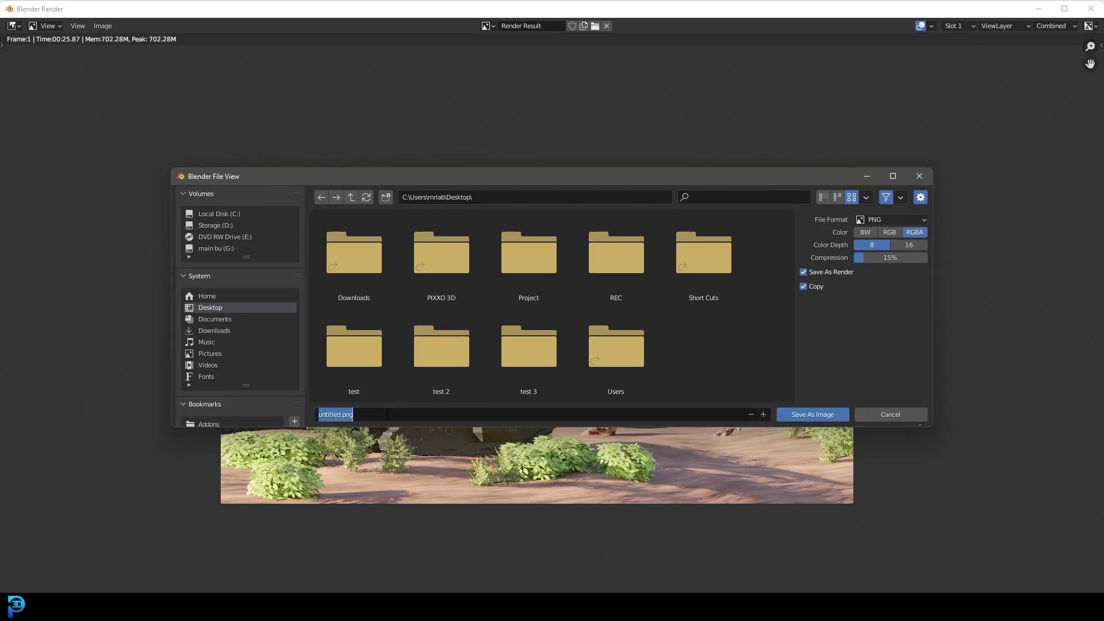
{"action": "type", "text": "frame 1"}
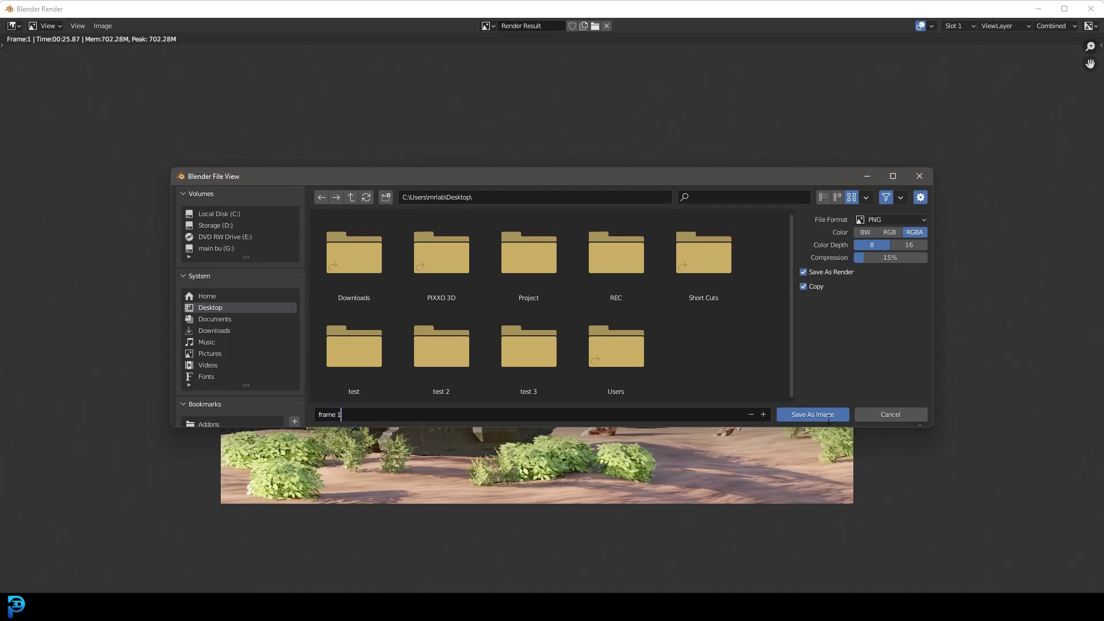
{"action": "left_click", "coordinate": [908, 244]}
{"action": "left_click", "coordinate": [909, 245]}
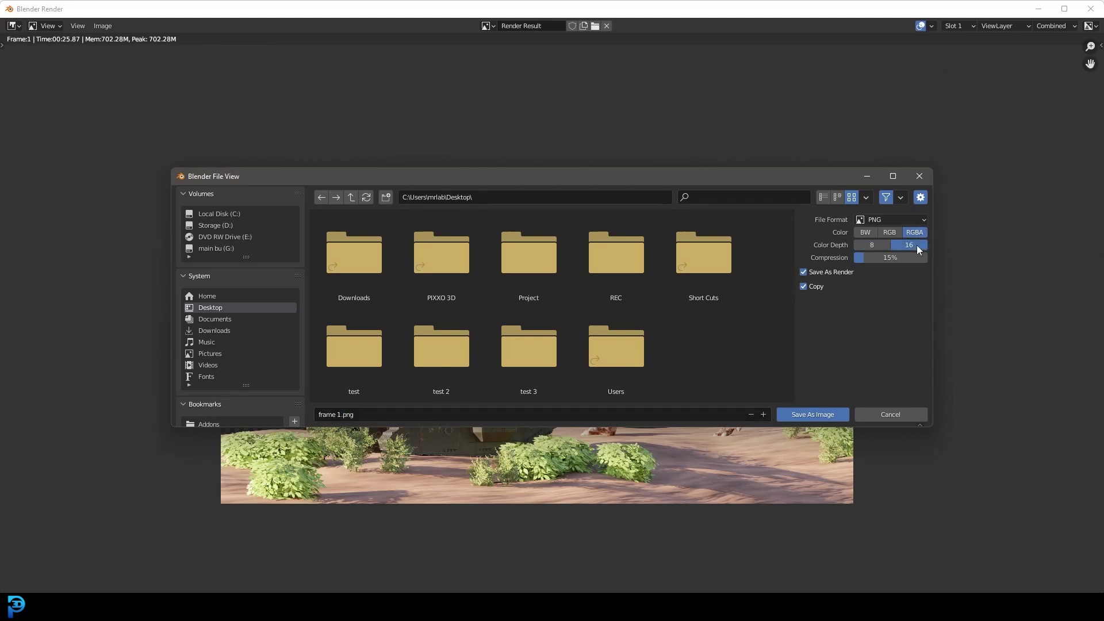
{"action": "left_click", "coordinate": [833, 416]}
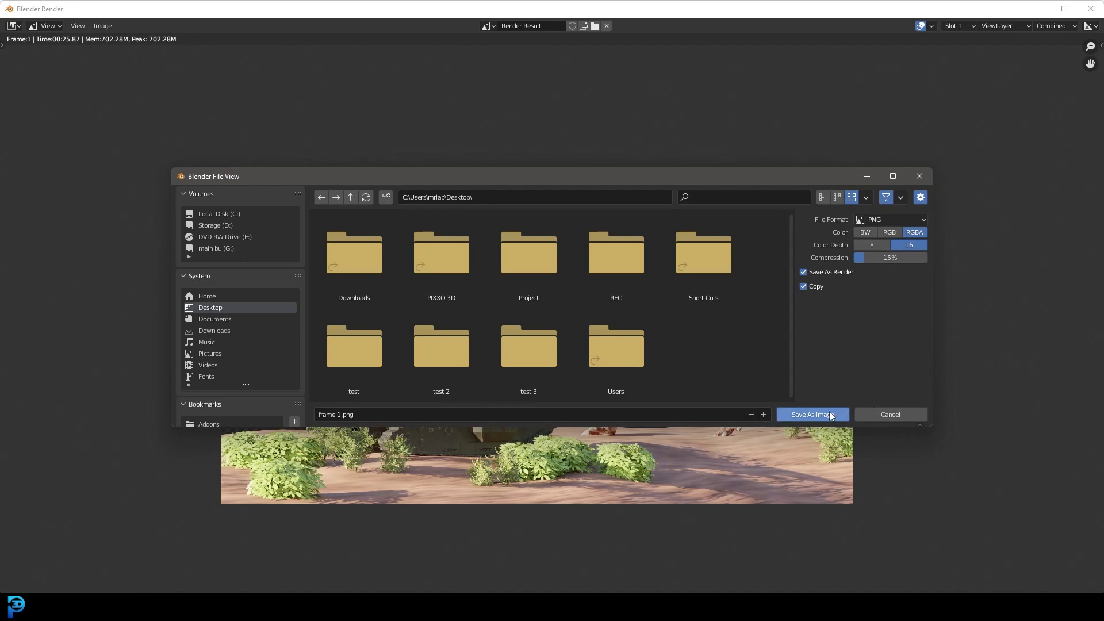
{"action": "left_click", "coordinate": [1090, 9]}
- Exclude the Collection, tank and carno collections from the view layer, leaving only the plants collection enabled
{"action": "scroll", "coordinate": [631, 257], "scroll_direction": "up", "scroll_amount": 2}
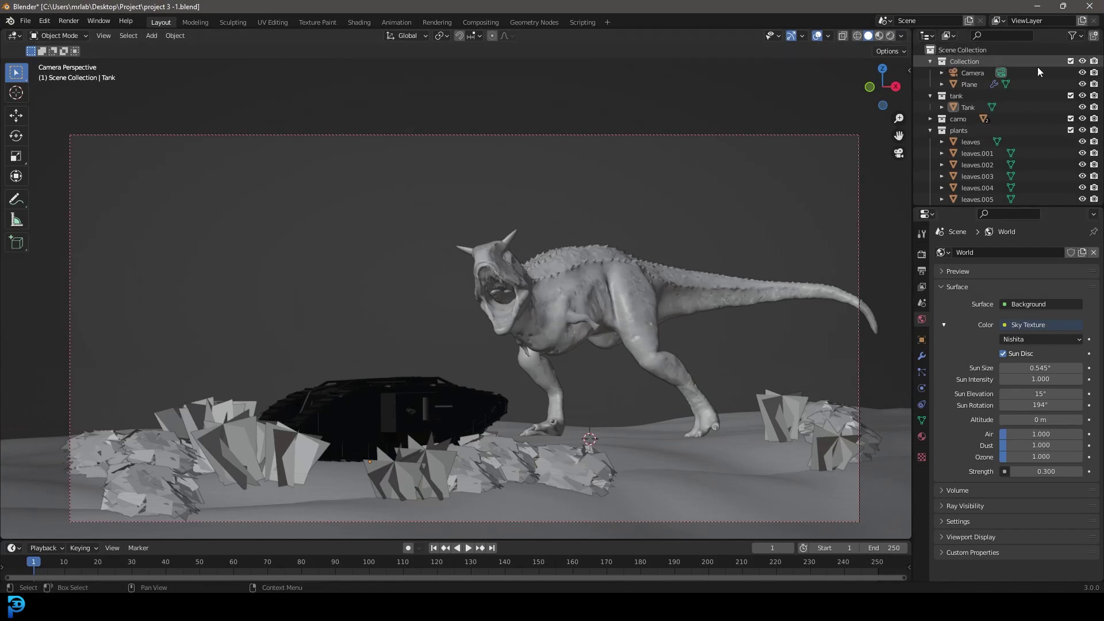
{"action": "left_click", "coordinate": [1071, 60]}
{"action": "left_click", "coordinate": [1070, 73]}
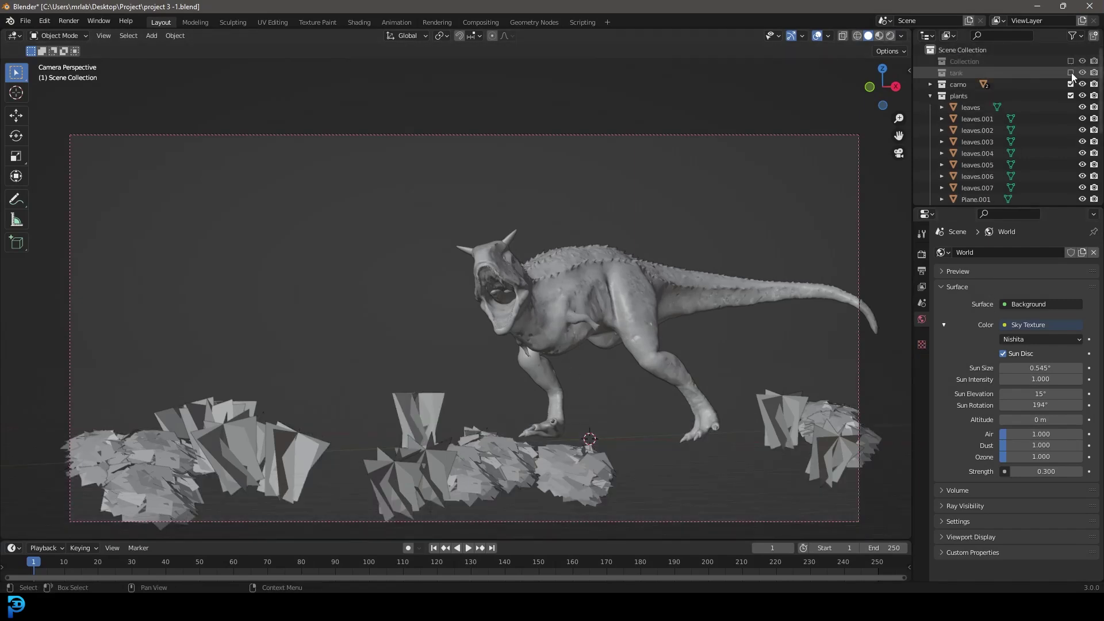
{"action": "left_click", "coordinate": [1070, 84]}
{"action": "scroll", "coordinate": [582, 292], "scroll_direction": "down", "scroll_amount": 2}
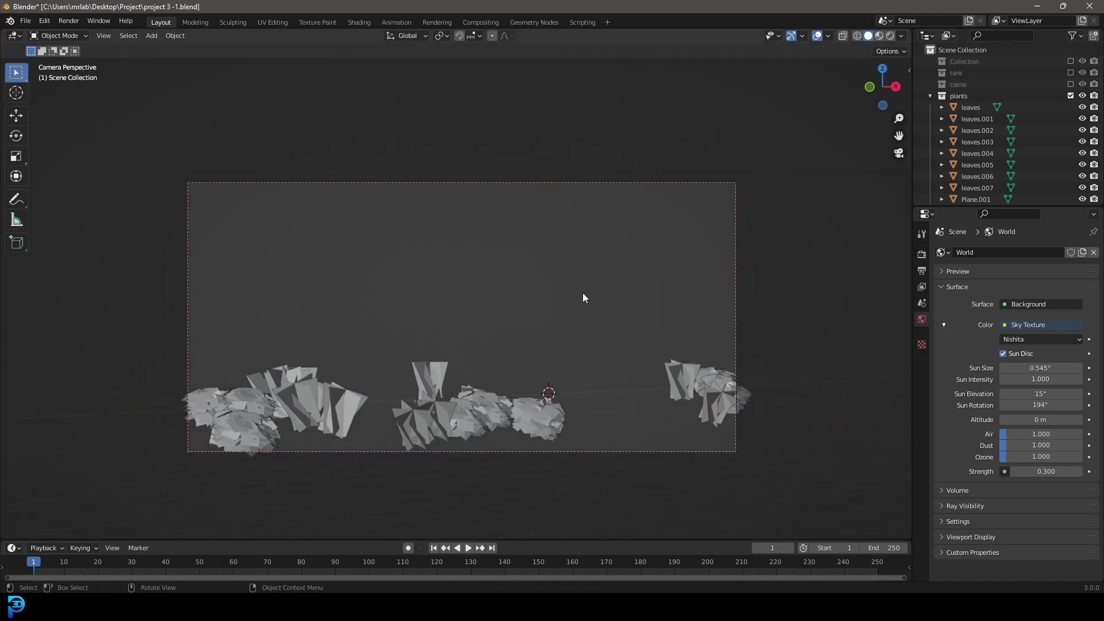
{"action": "scroll", "coordinate": [581, 298], "scroll_direction": "up", "scroll_amount": 2}
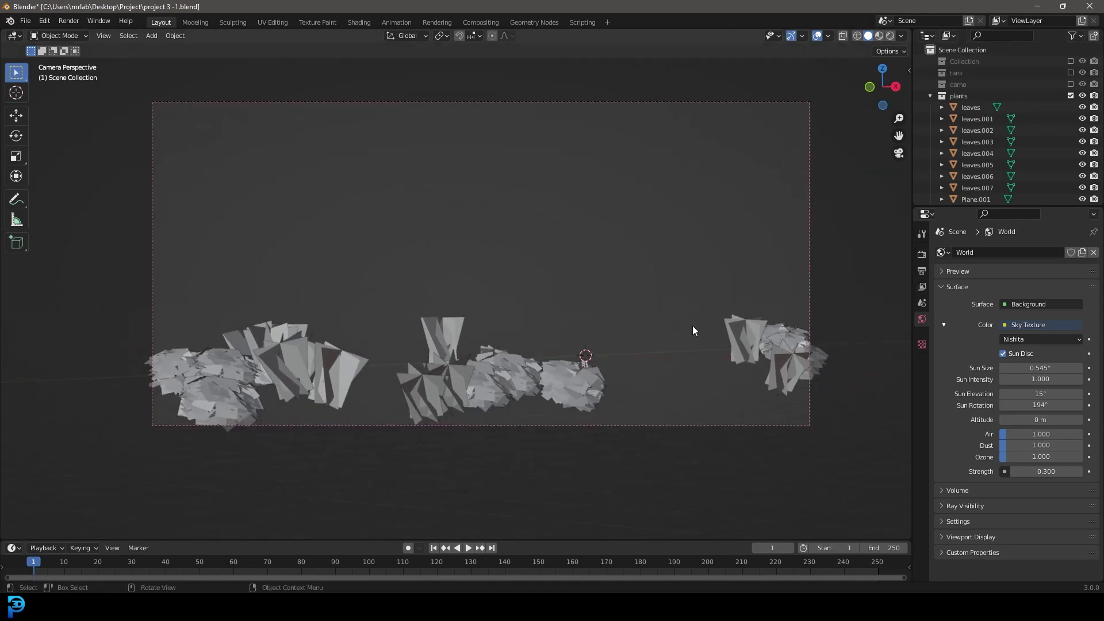
- Render the plants-only camera view as a still image and inspect the bushes on the transparent background
{"action": "scroll", "coordinate": [637, 317], "scroll_direction": "up", "scroll_amount": 1}
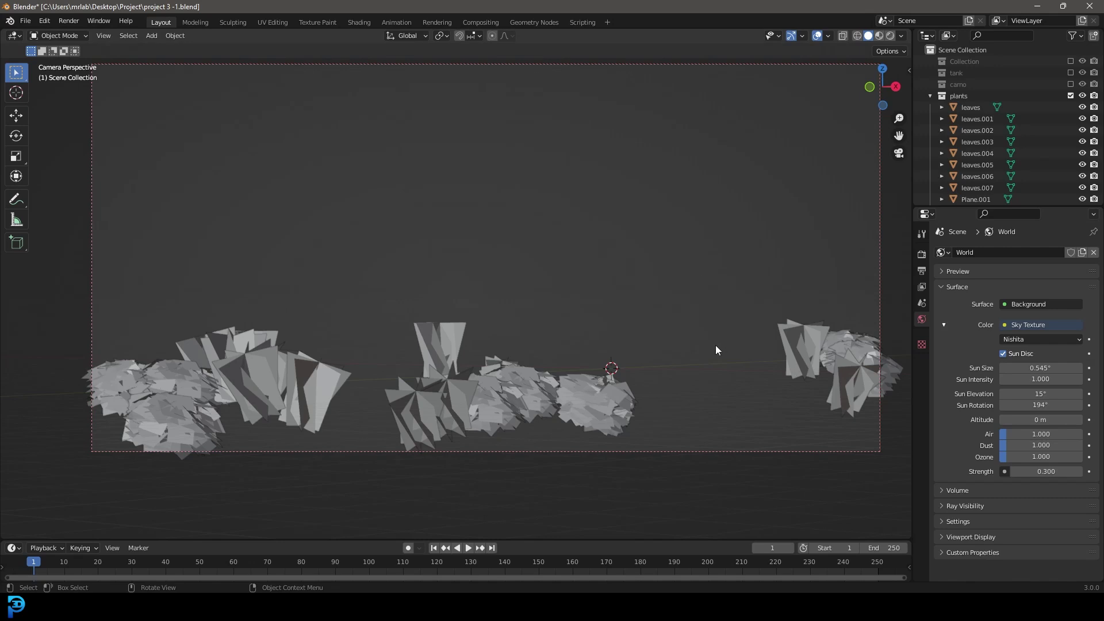
{"action": "middle_click_drag", "start_coordinate": [593, 368], "coordinate": [561, 368], "text": "shift"}
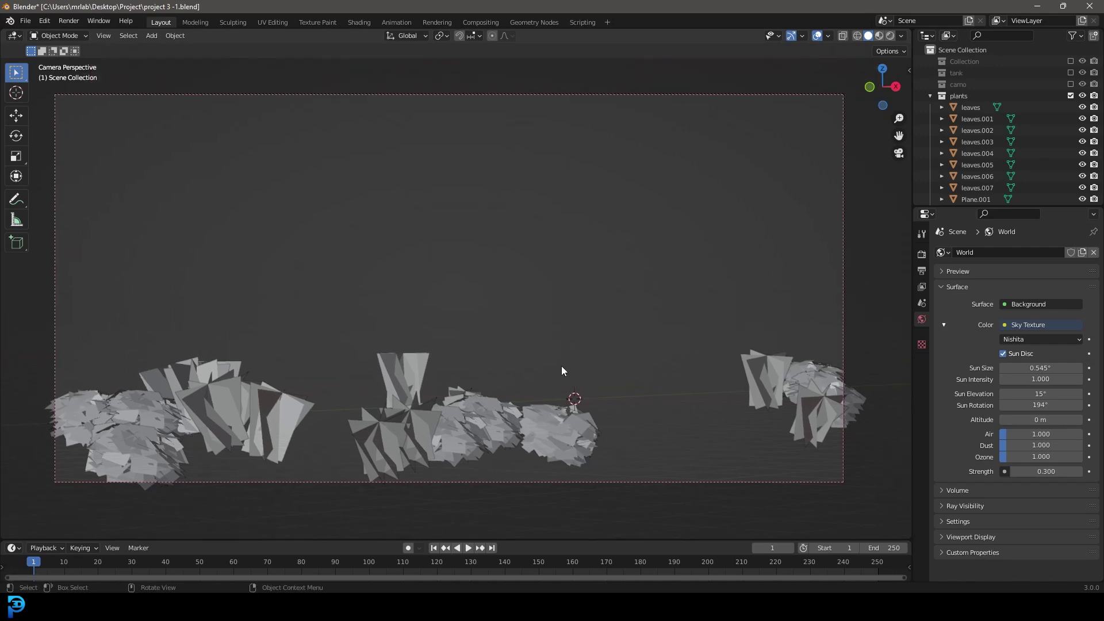
{"action": "left_click", "coordinate": [72, 22]}
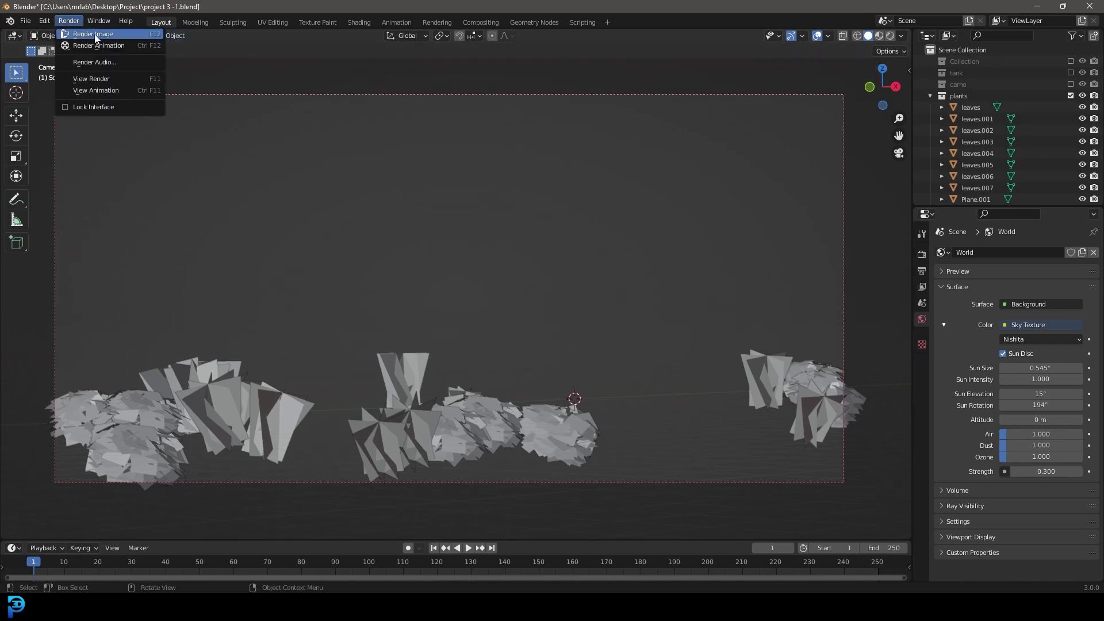
{"action": "left_click", "coordinate": [95, 34]}
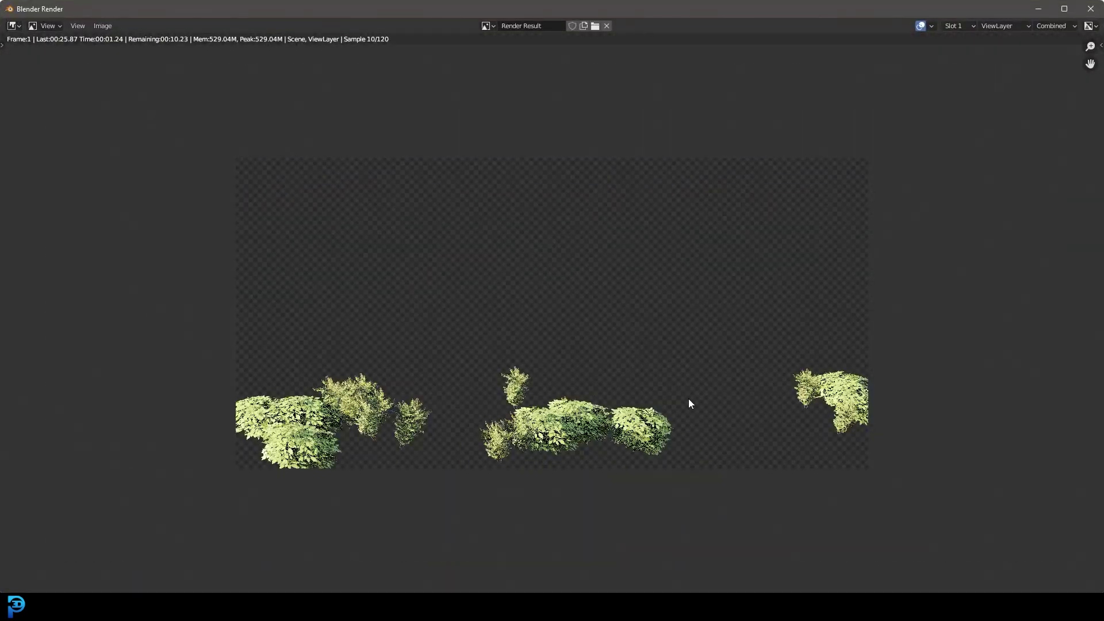
{"action": "scroll", "coordinate": [689, 398], "scroll_direction": "up", "scroll_amount": 1}
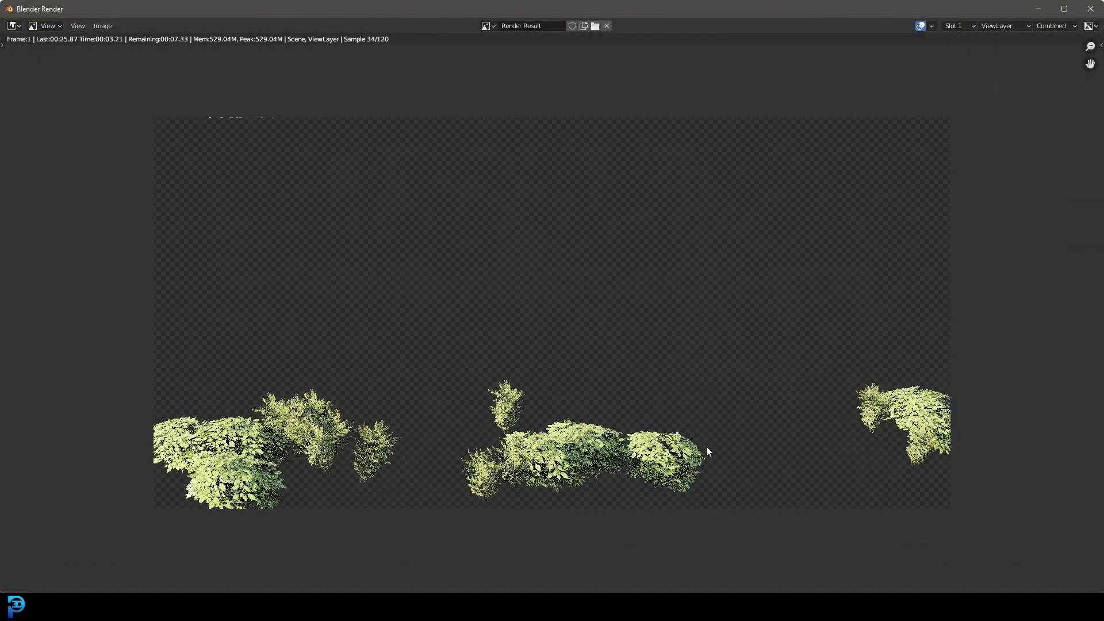
{"action": "scroll", "coordinate": [661, 401], "scroll_direction": "up", "scroll_amount": 1}
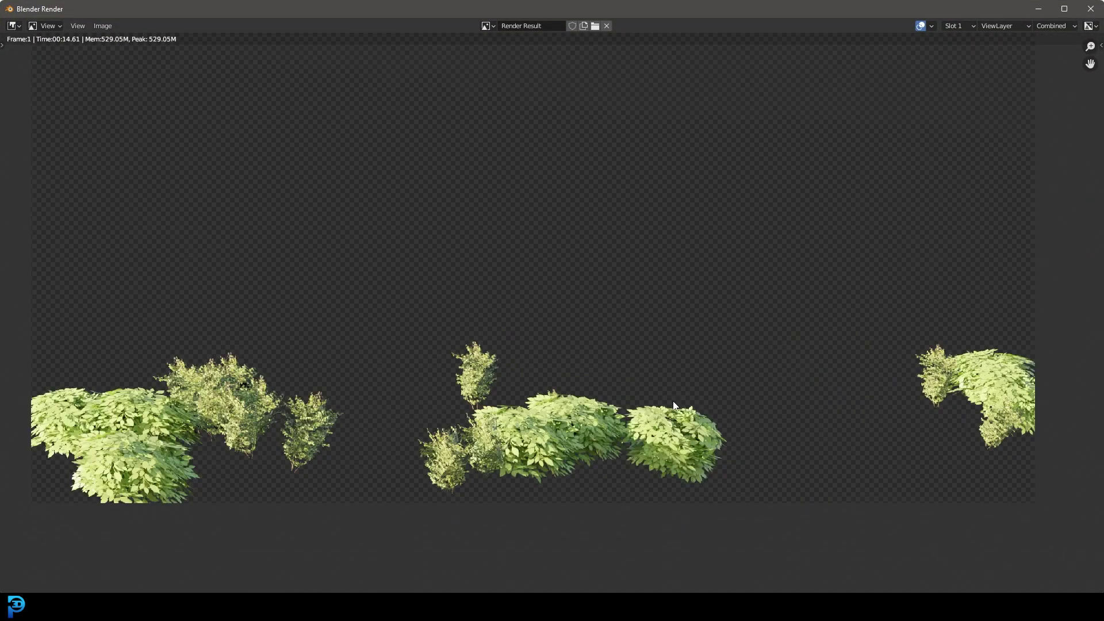
- Save the plants render to the Desktop as a PNG named bushes and minimize the render window
{"action": "left_click", "coordinate": [108, 24]}
{"action": "left_click", "coordinate": [137, 106]}
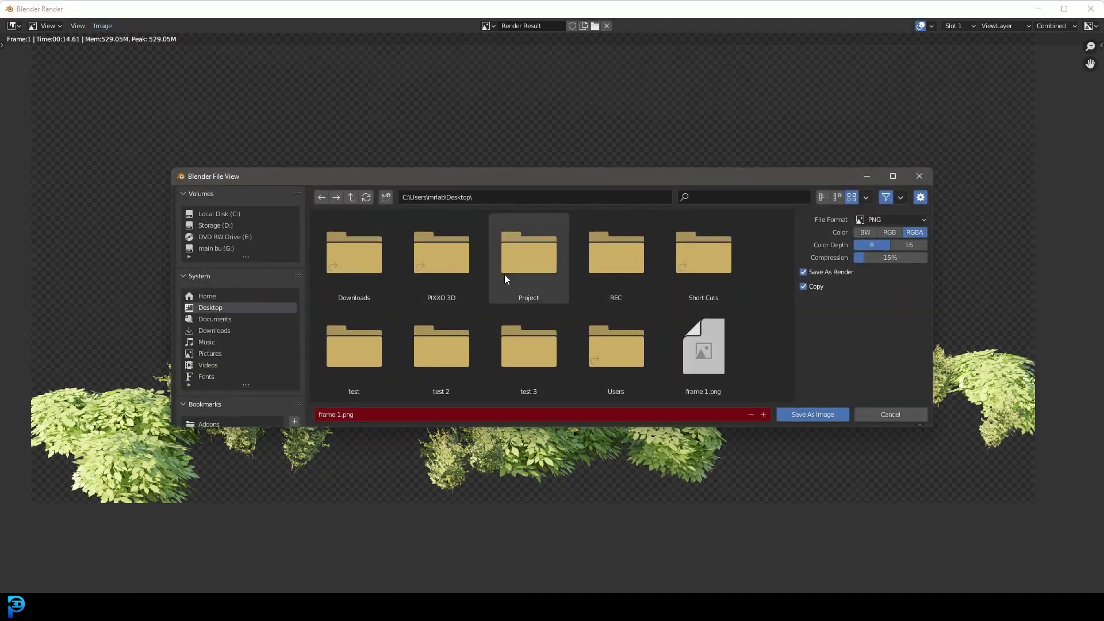
{"action": "left_click", "coordinate": [366, 415]}
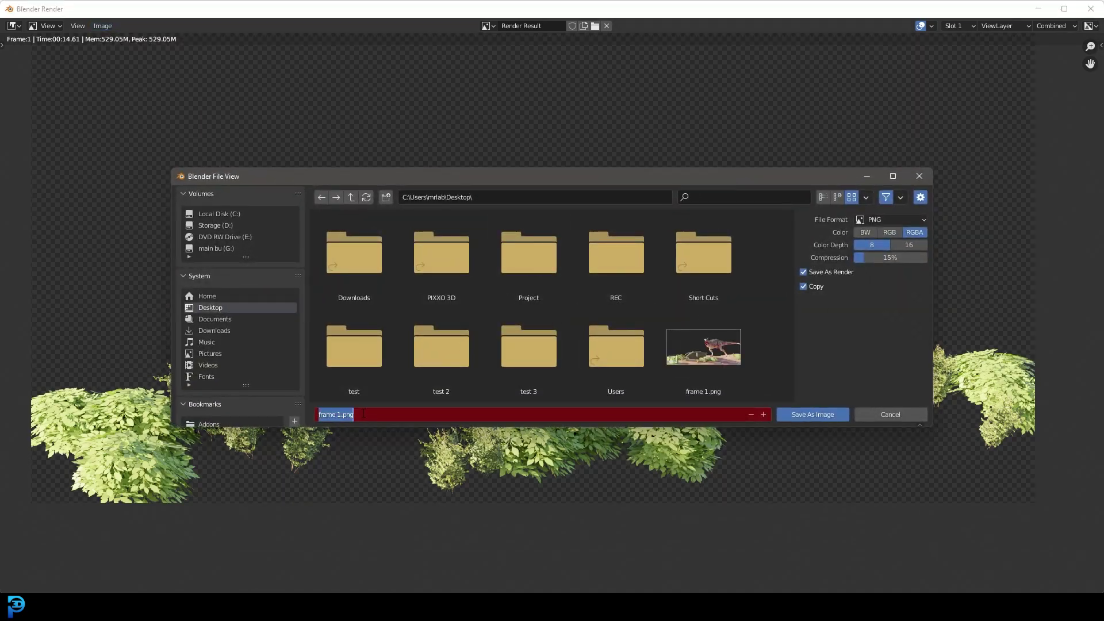
{"action": "type", "text": "bushes"}
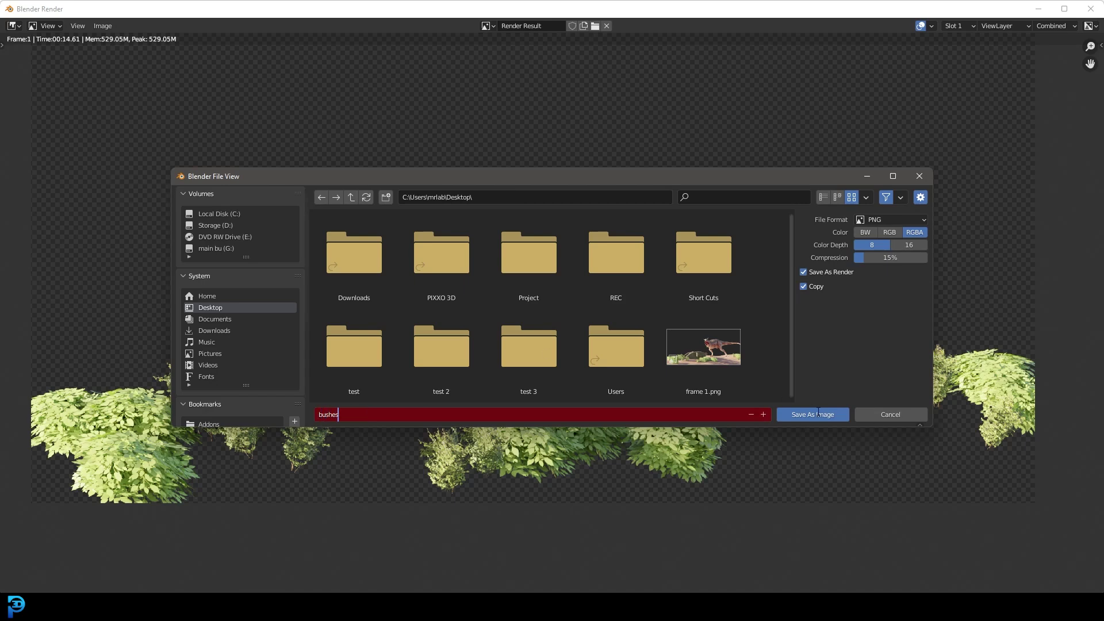
{"action": "left_click", "coordinate": [828, 415]}
{"action": "left_click", "coordinate": [831, 415]}
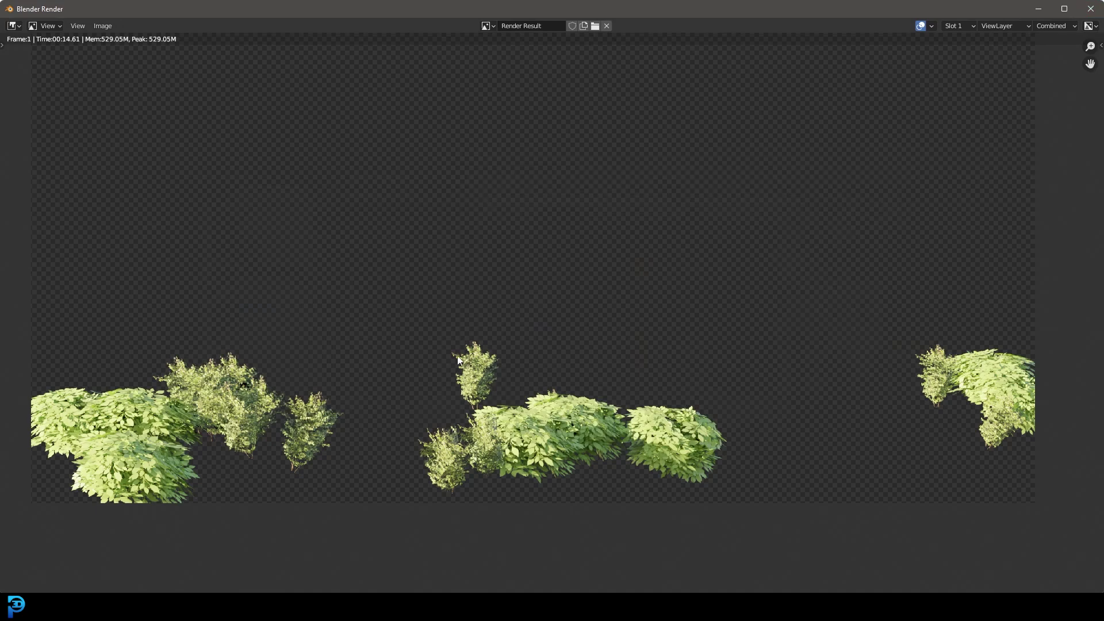
{"action": "left_click", "coordinate": [1040, 9]}
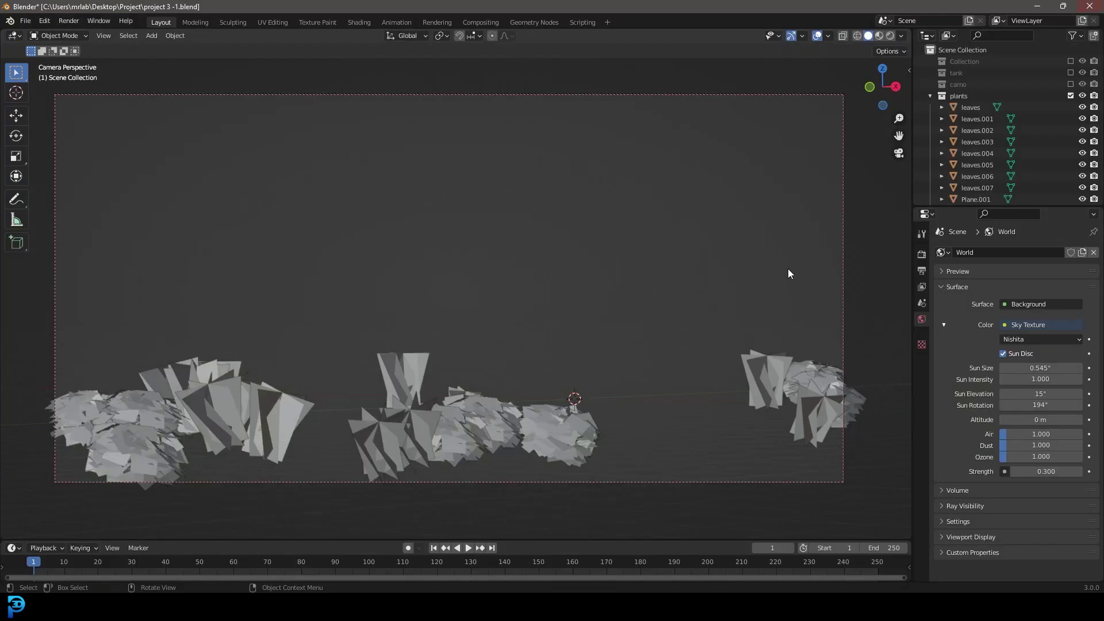
- Switch to the Pexels pages in the browser and download Rock Formations at a Desert from the brown plants photo's similar photos
{"action": "scroll", "coordinate": [556, 313], "scroll_direction": "down", "scroll_amount": 2}
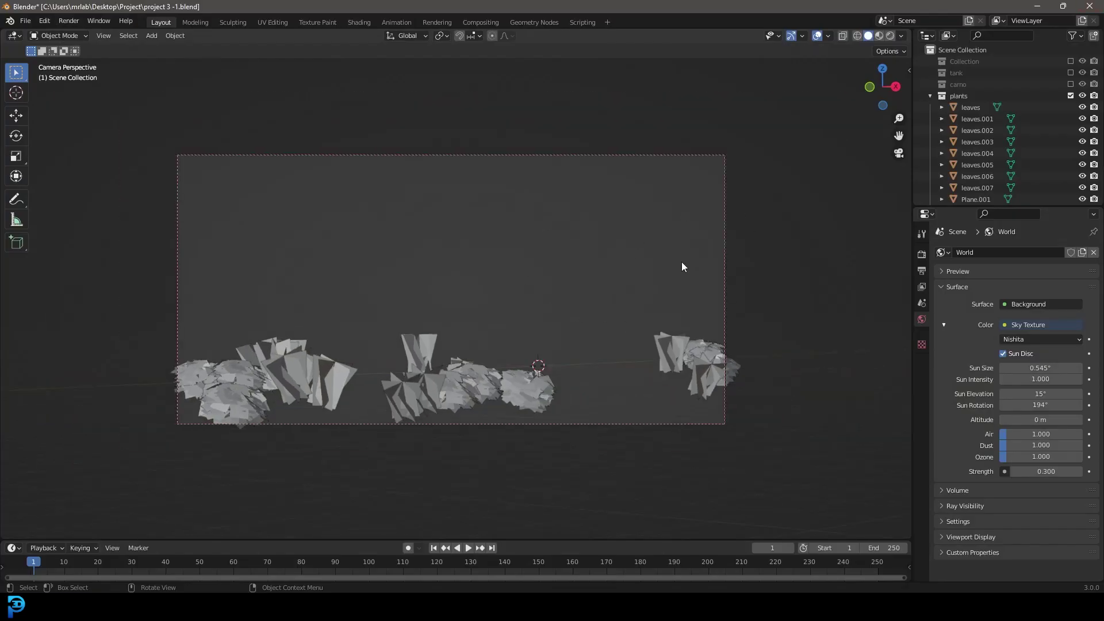
{"action": "left_click", "coordinate": [1042, 5]}
{"action": "left_click", "coordinate": [1037, 6]}
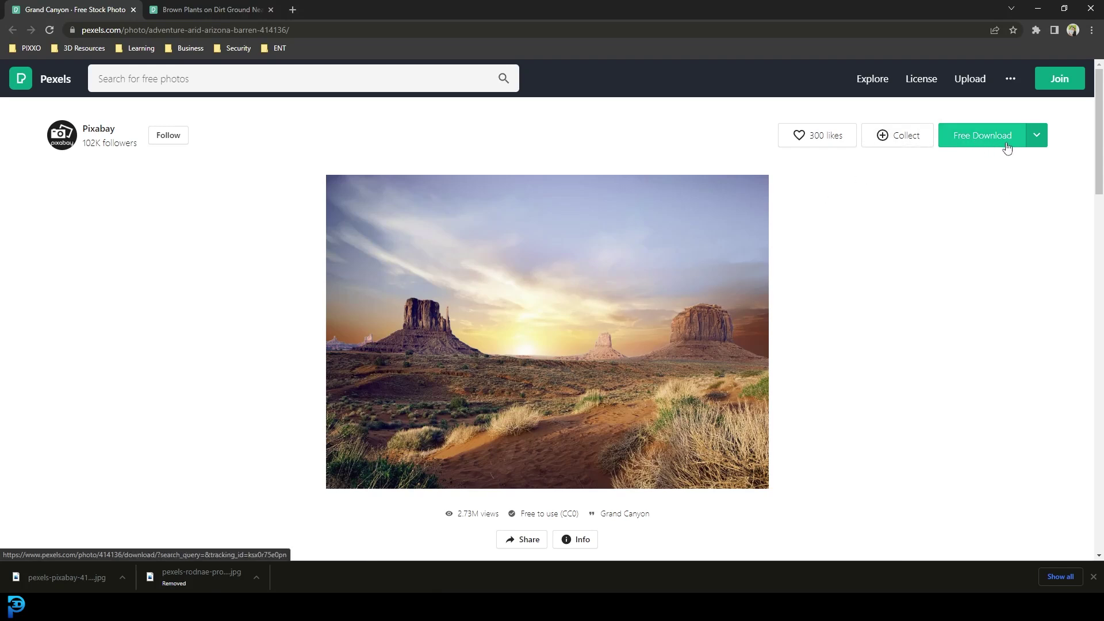
{"action": "left_click", "coordinate": [195, 8]}
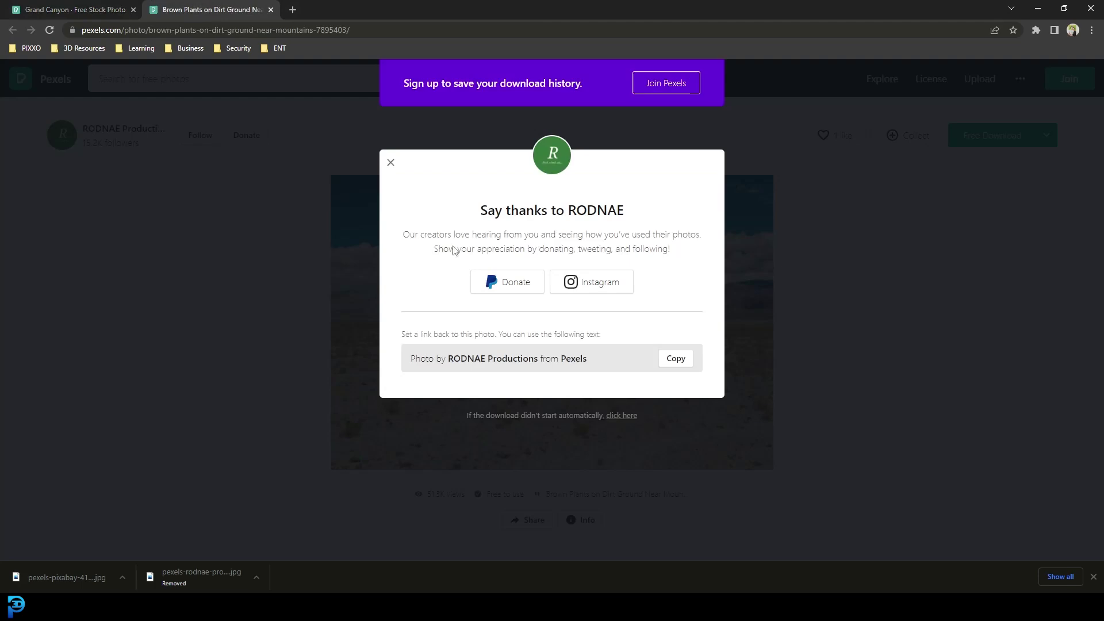
{"action": "left_click", "coordinate": [876, 227]}
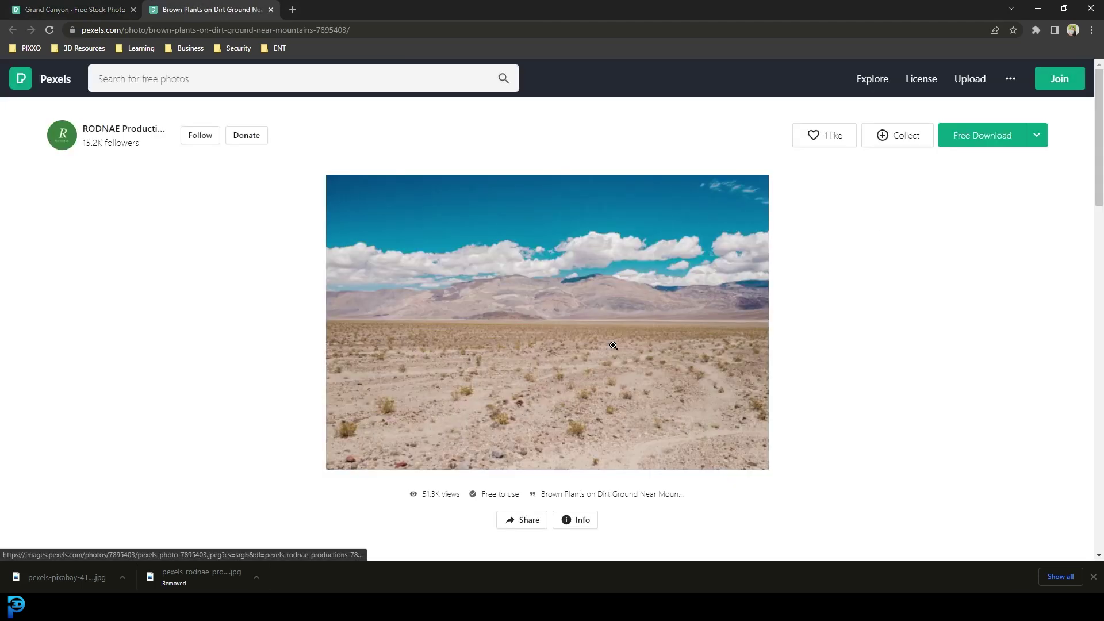
{"action": "scroll", "coordinate": [614, 345], "scroll_direction": "down", "scroll_amount": 5}
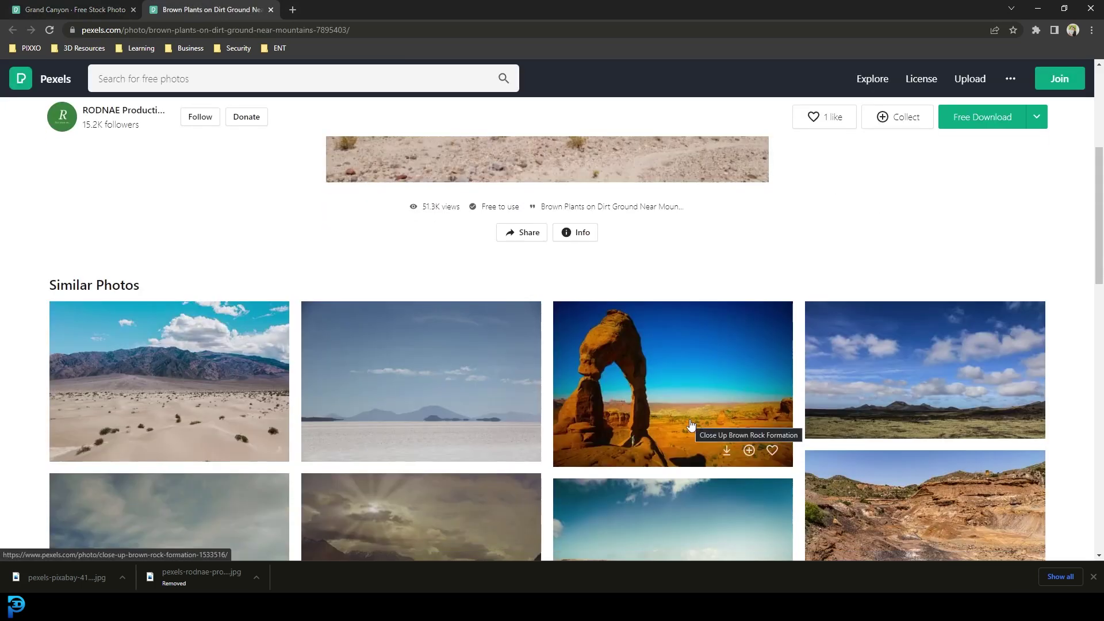
{"action": "scroll", "coordinate": [690, 424], "scroll_direction": "down", "scroll_amount": 6}
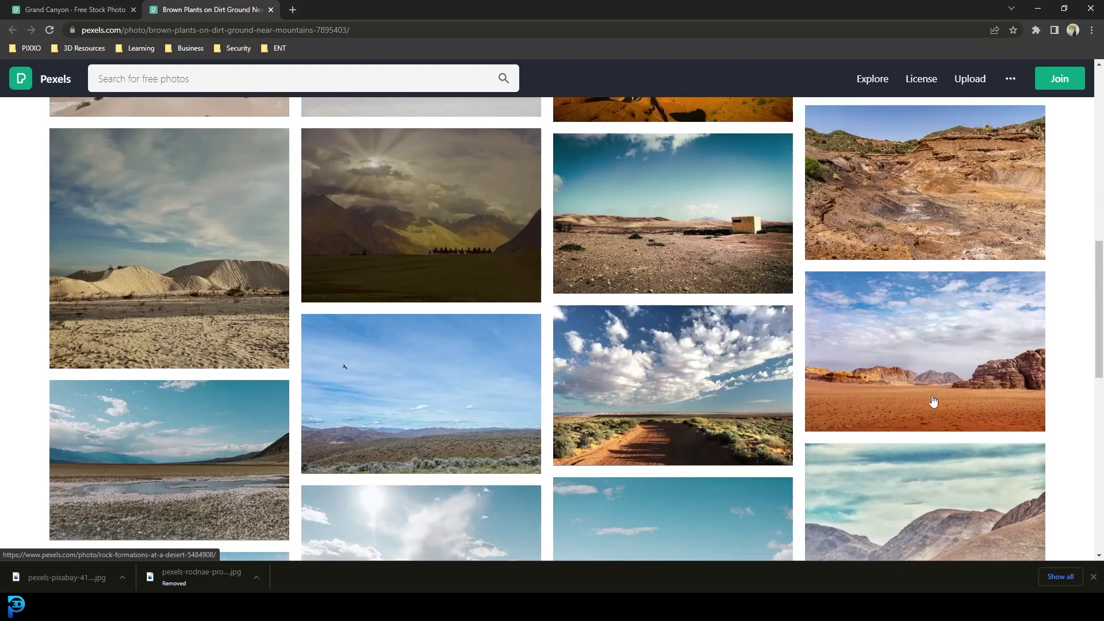
{"action": "mouse_move", "coordinate": [933, 401]}
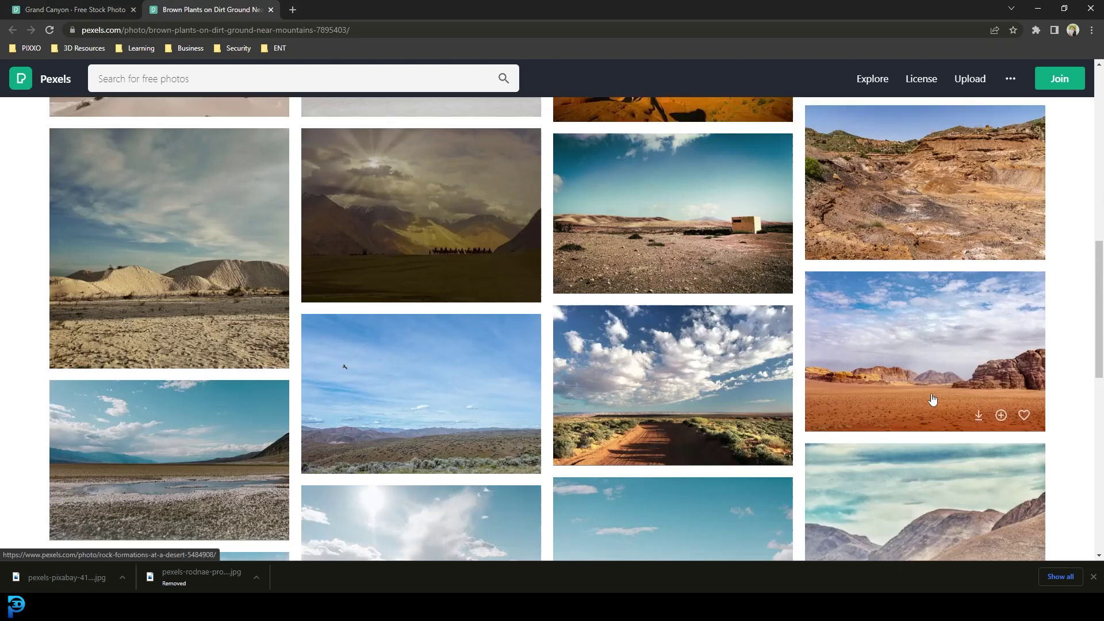
{"action": "left_click", "coordinate": [883, 371]}
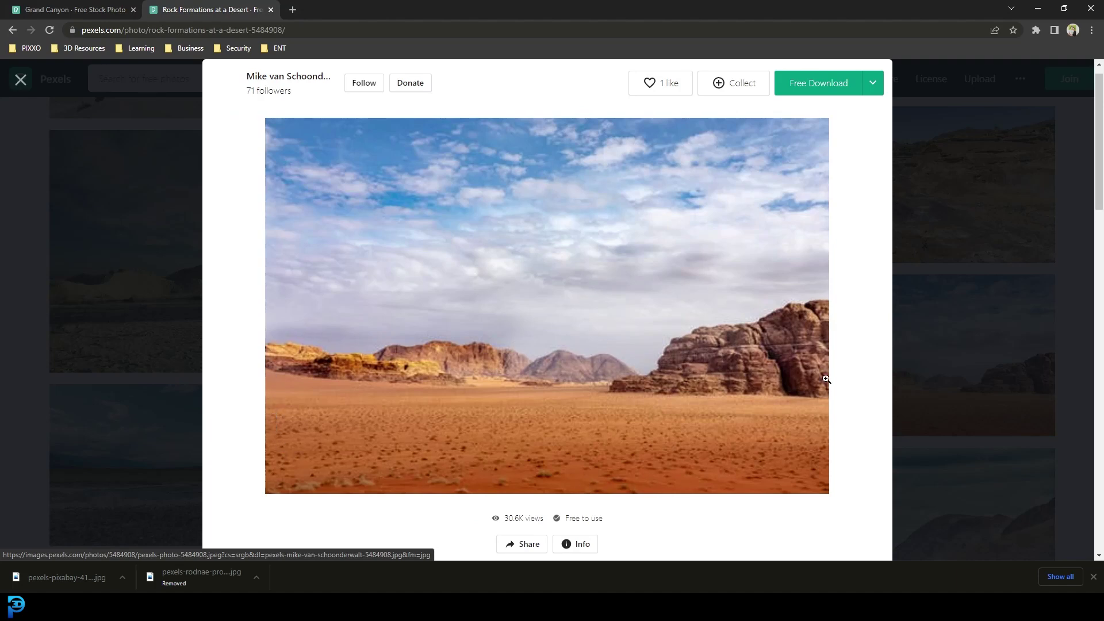
{"action": "left_click", "coordinate": [840, 86]}
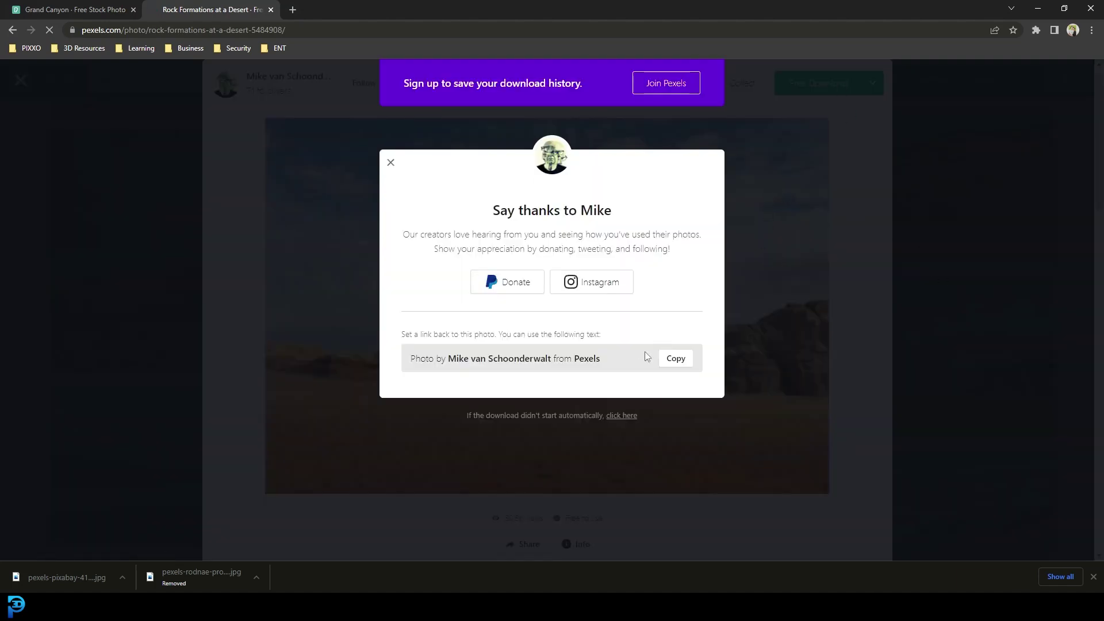
- Download the Grand Canyon photo from Pexels and move both background photos from the Downloads folder to the Desktop
{"action": "left_click", "coordinate": [85, 6]}
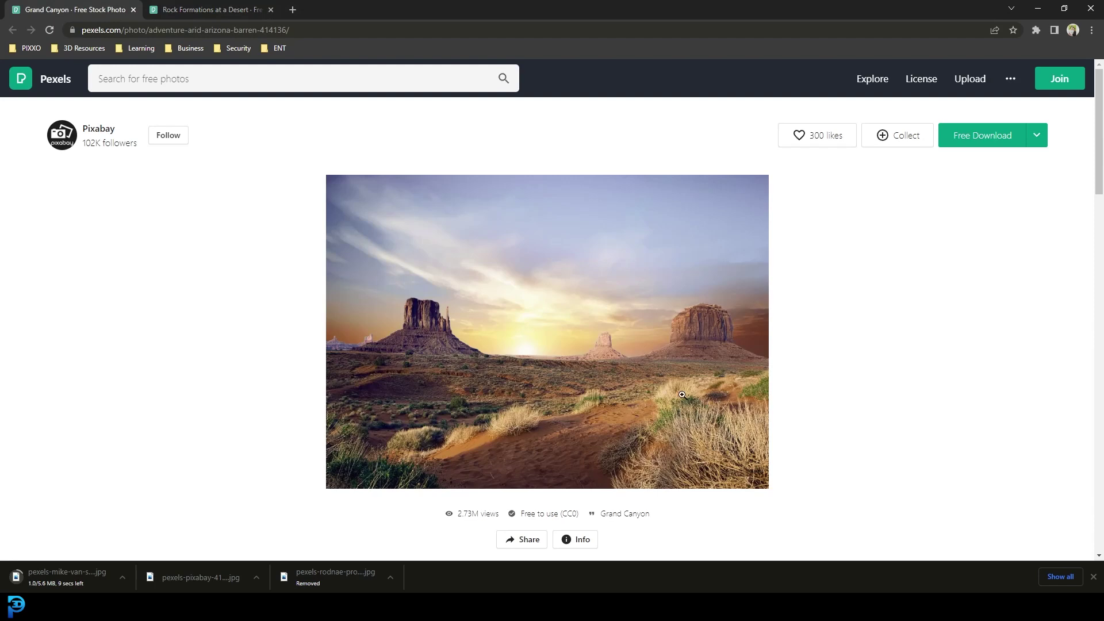
{"action": "left_click", "coordinate": [1003, 139]}
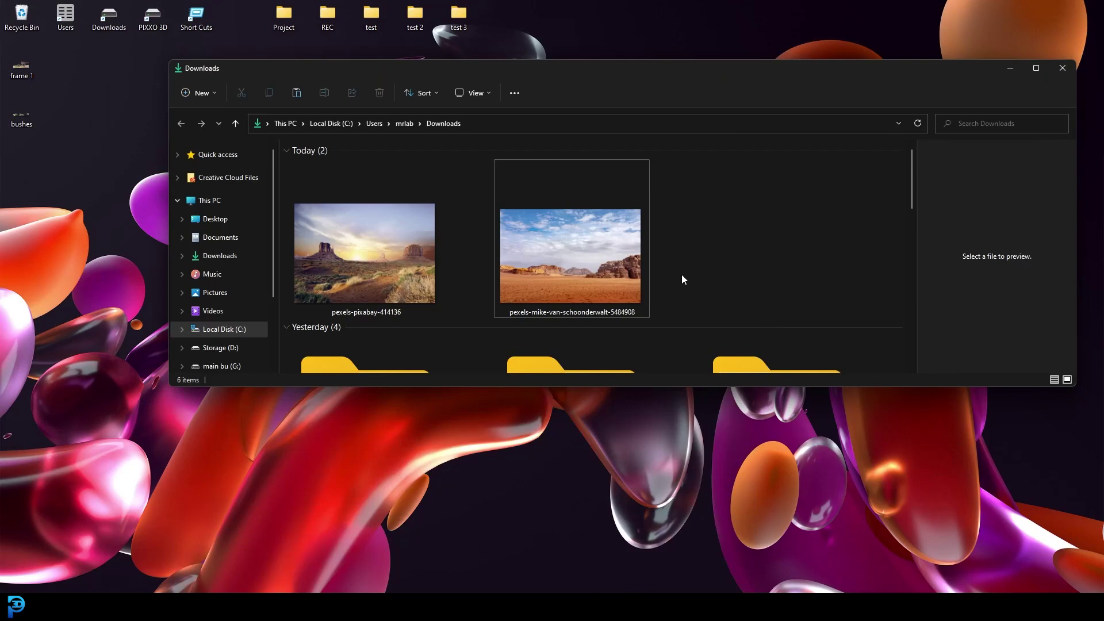
{"action": "left_click_drag", "start_coordinate": [720, 278], "coordinate": [41, 233]}
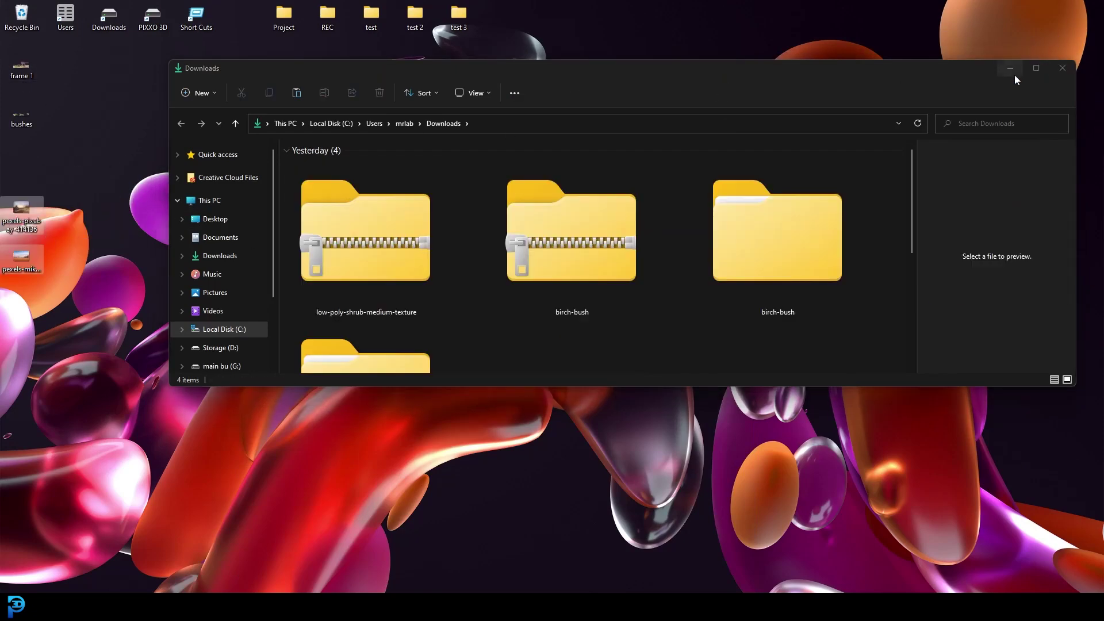
{"action": "left_click", "coordinate": [1010, 69]}
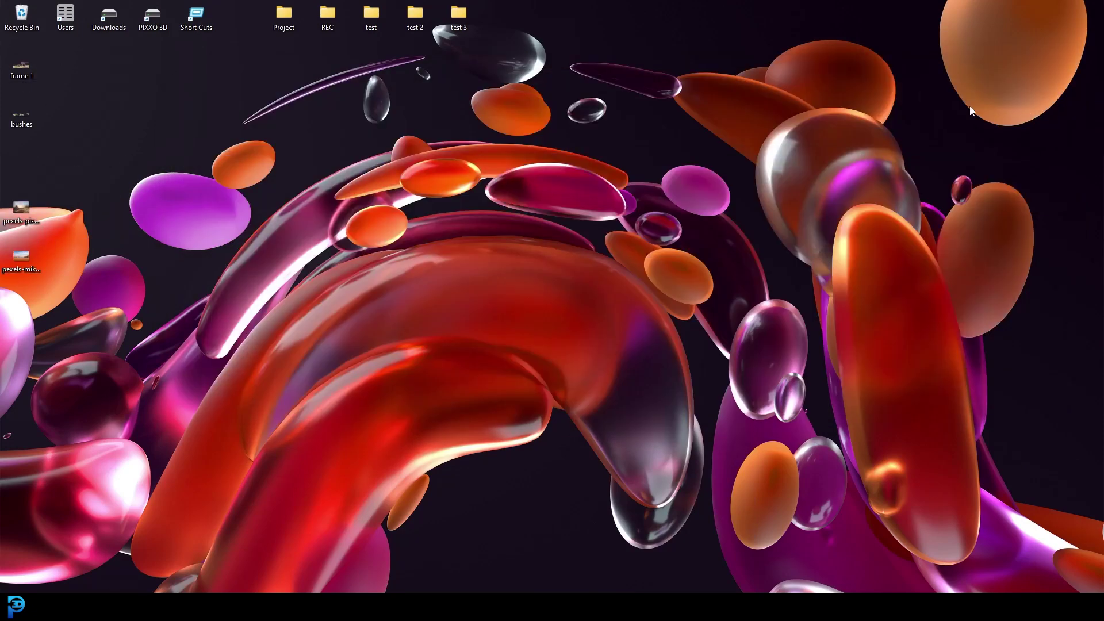
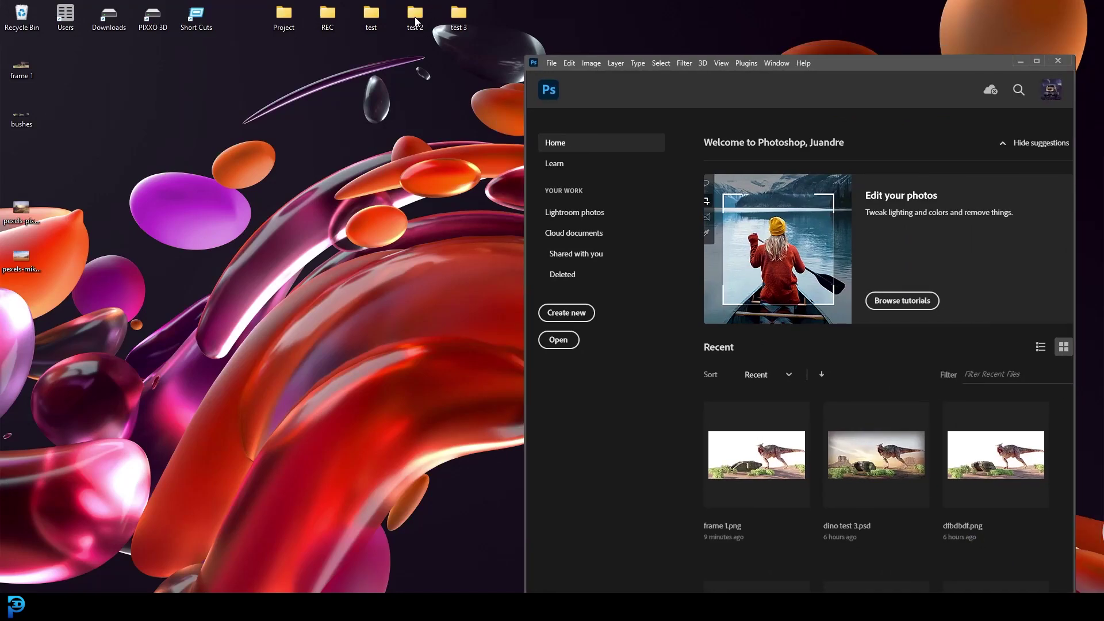
- Open the frame 1 render in Photoshop, check the pexels-pixabay-414136 photo and place it in the document as a layer
{"action": "left_click_drag", "start_coordinate": [21, 66], "coordinate": [817, 355]}
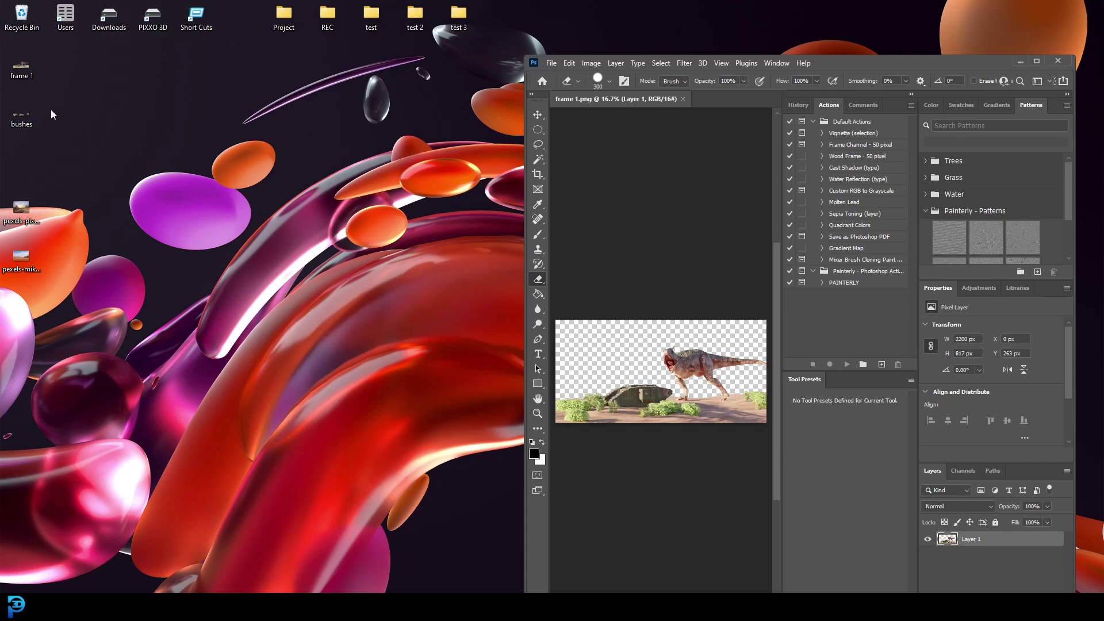
{"action": "double_click", "coordinate": [30, 209]}
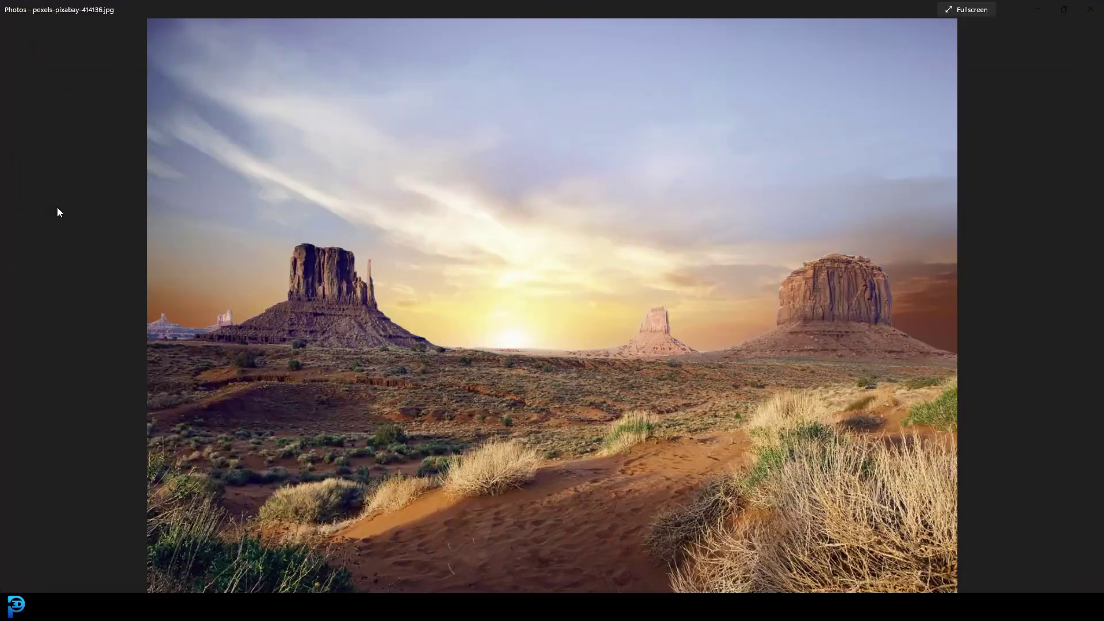
{"action": "scroll", "coordinate": [753, 184], "scroll_direction": "up", "scroll_amount": 3}
{"action": "key", "text": "alt+F4"}
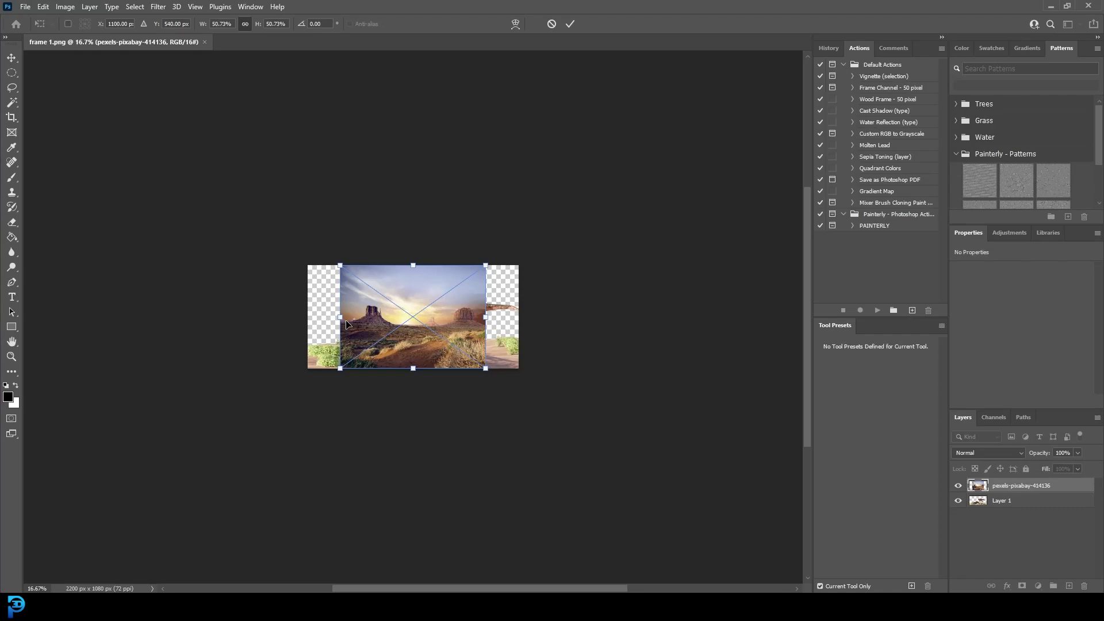
{"action": "scroll", "coordinate": [387, 271], "scroll_direction": "up", "scroll_amount": 5, "text": "alt"}
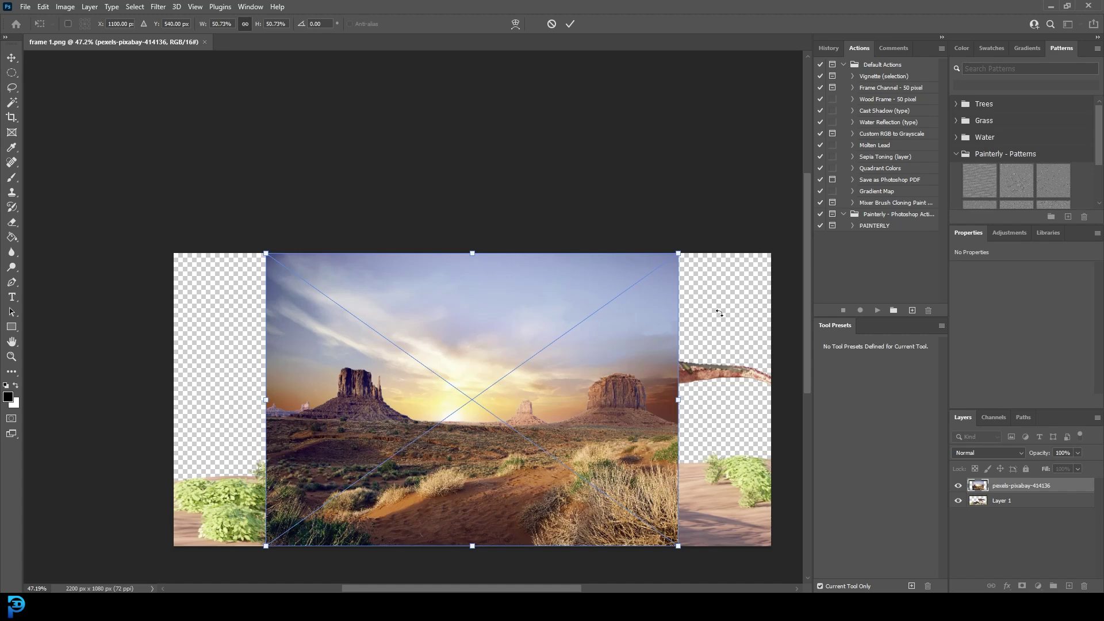
{"action": "left_click", "coordinate": [11, 57]}
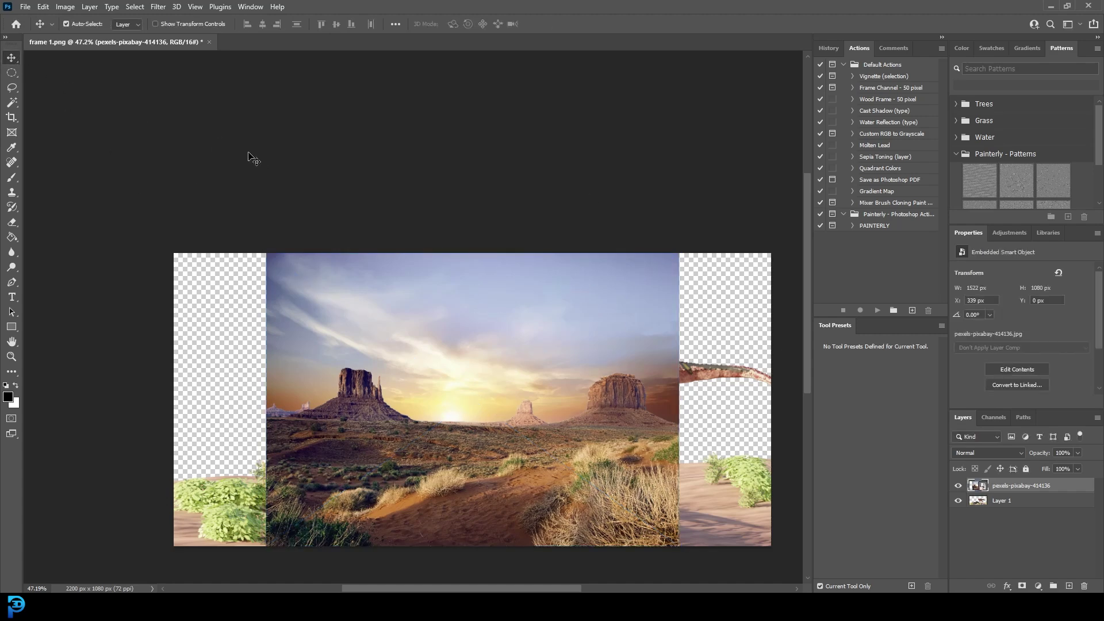
- Scale the canyon photo to about 2236 by 1586 px to cover the canvas, shift it down and put its layer beneath the render
{"action": "left_click", "coordinate": [1035, 486]}
{"action": "key", "text": "ctrl+t"}
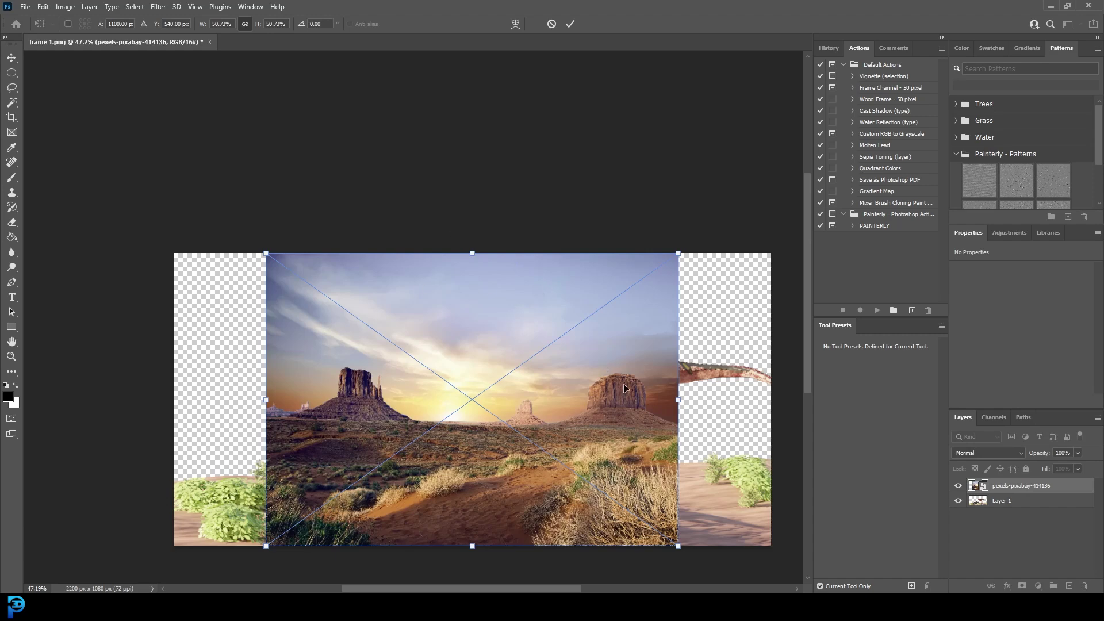
{"action": "left_click_drag", "start_coordinate": [679, 398], "coordinate": [779, 398]}
{"action": "left_click_drag", "start_coordinate": [266, 399], "coordinate": [173, 402]}
{"action": "left_click_drag", "start_coordinate": [475, 362], "coordinate": [475, 419]}
{"action": "key", "text": "Return"}
{"action": "left_click_drag", "start_coordinate": [1016, 489], "coordinate": [1035, 502]}
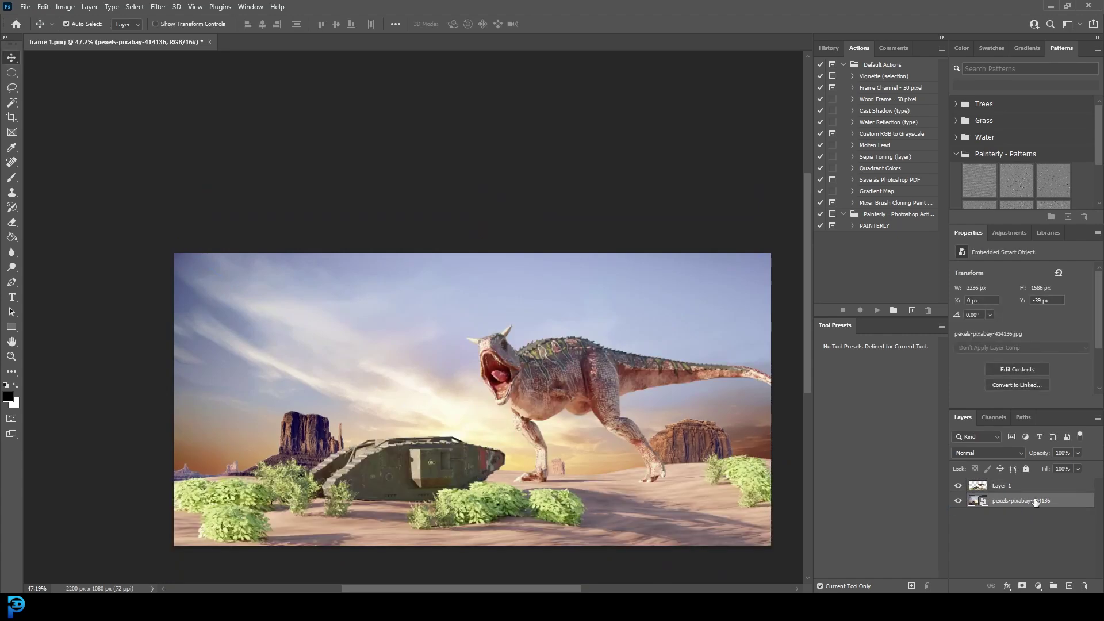
- Rename the dinosaur and tank layer as render and the canyon photo layer as BG
{"action": "double_click", "coordinate": [1001, 486]}
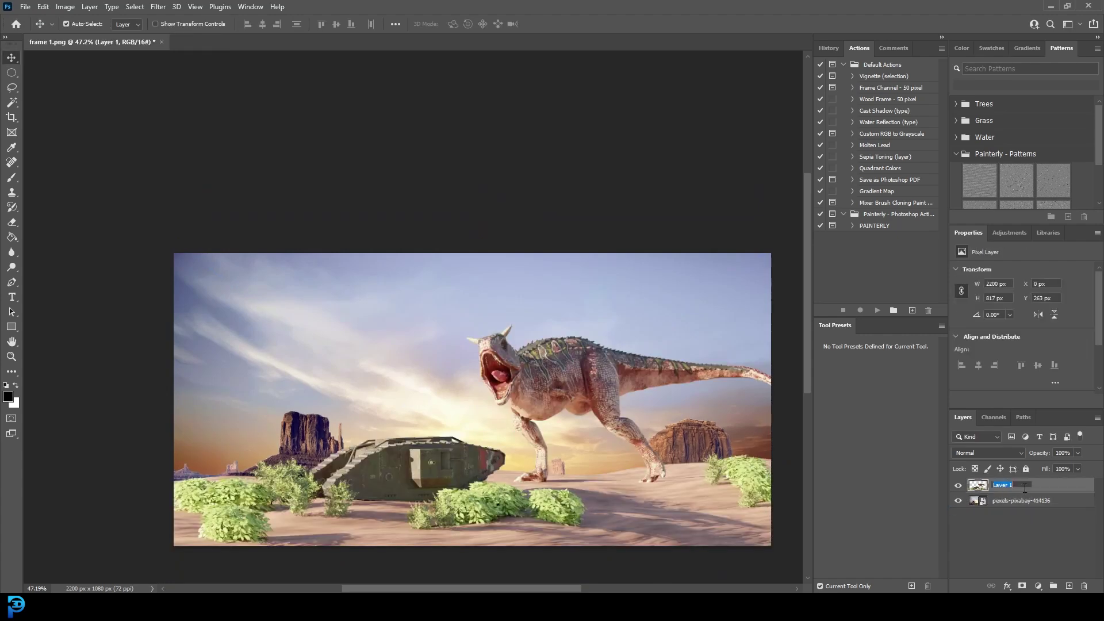
{"action": "type", "text": "render"}
{"action": "key", "text": "Return"}
{"action": "double_click", "coordinate": [1013, 500]}
{"action": "type", "text": "BG"}
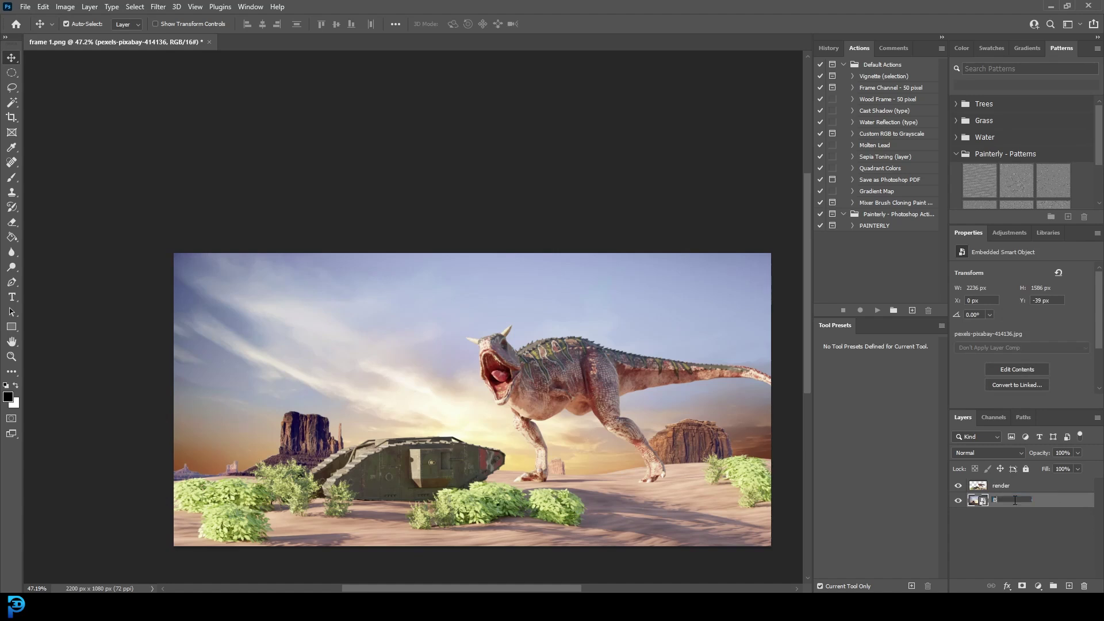
{"action": "key", "text": "Return"}
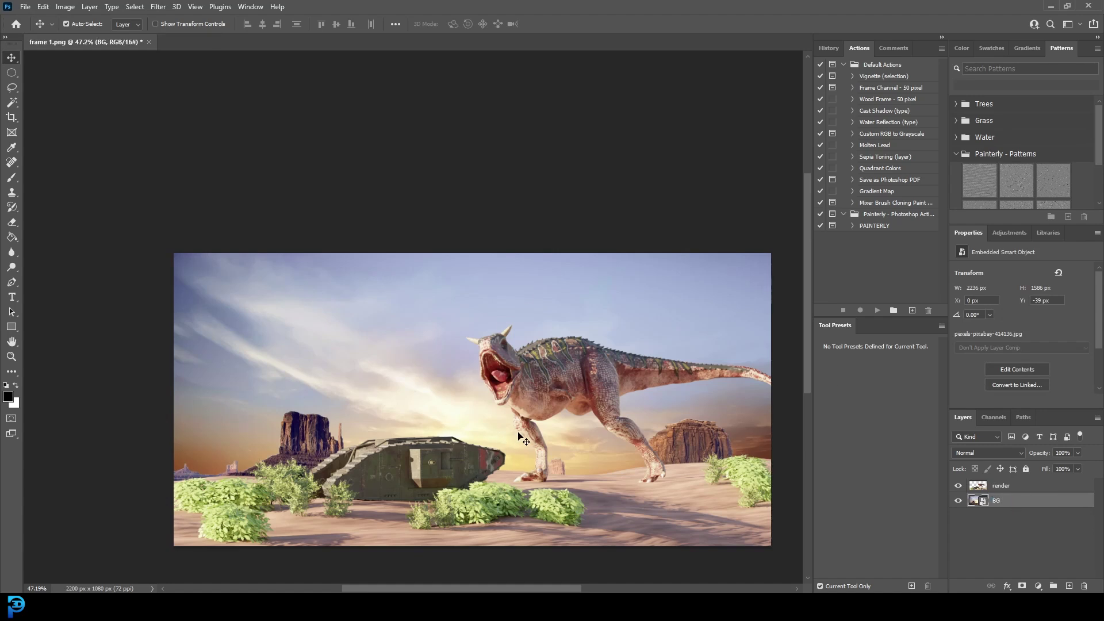
- Place the second Pexels desert photo, showing orange sand and rocks, in the document and move its layer above the render layer
{"action": "scroll", "coordinate": [632, 402], "scroll_direction": "down", "scroll_amount": 2}
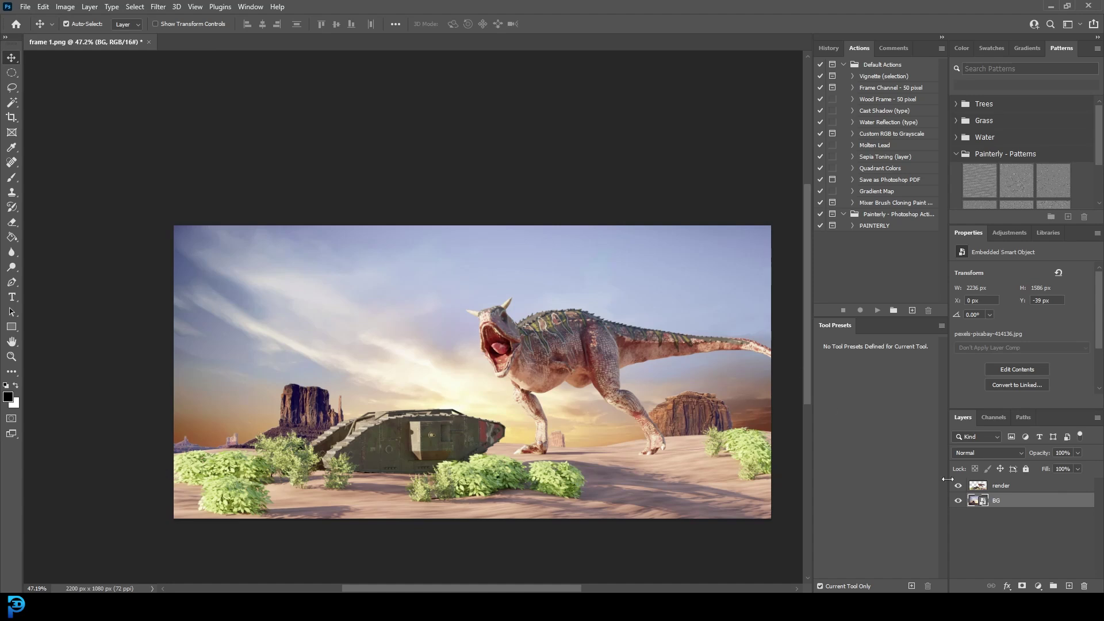
{"action": "double_click", "coordinate": [527, 6]}
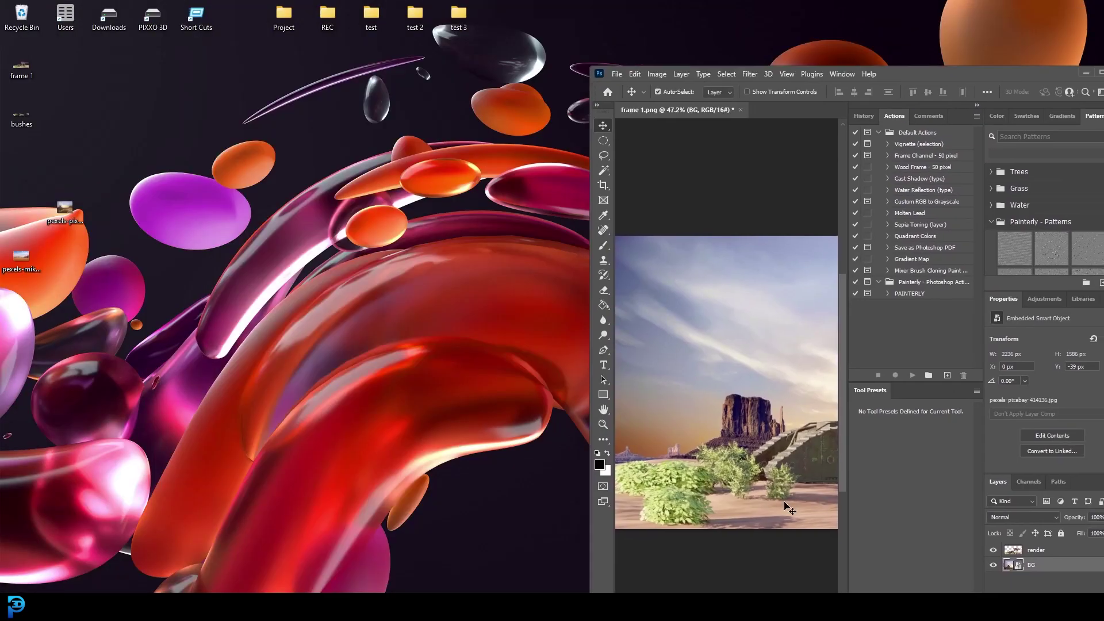
{"action": "double_click", "coordinate": [17, 253]}
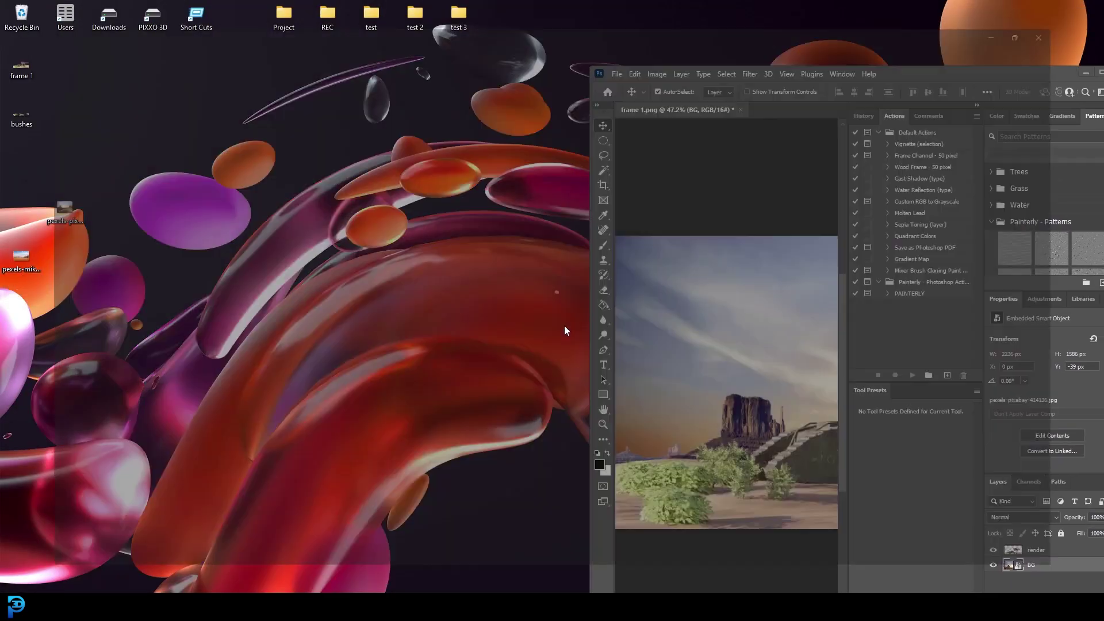
{"action": "key", "text": "alt+F4"}
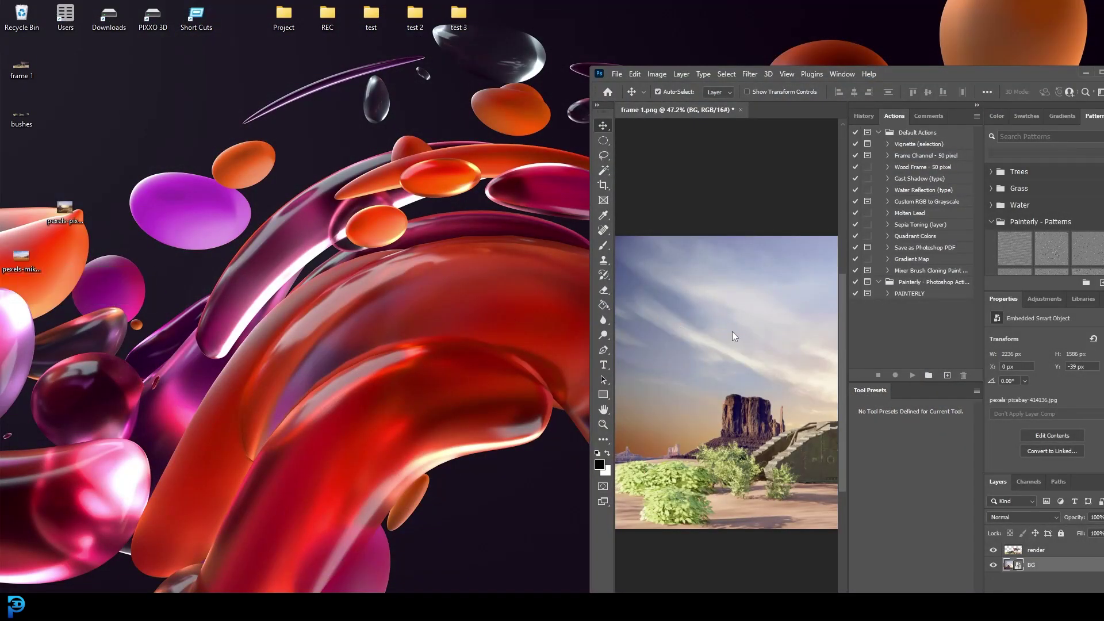
{"action": "left_click_drag", "start_coordinate": [765, 344], "coordinate": [747, 357]}
{"action": "key", "text": "super+Up"}
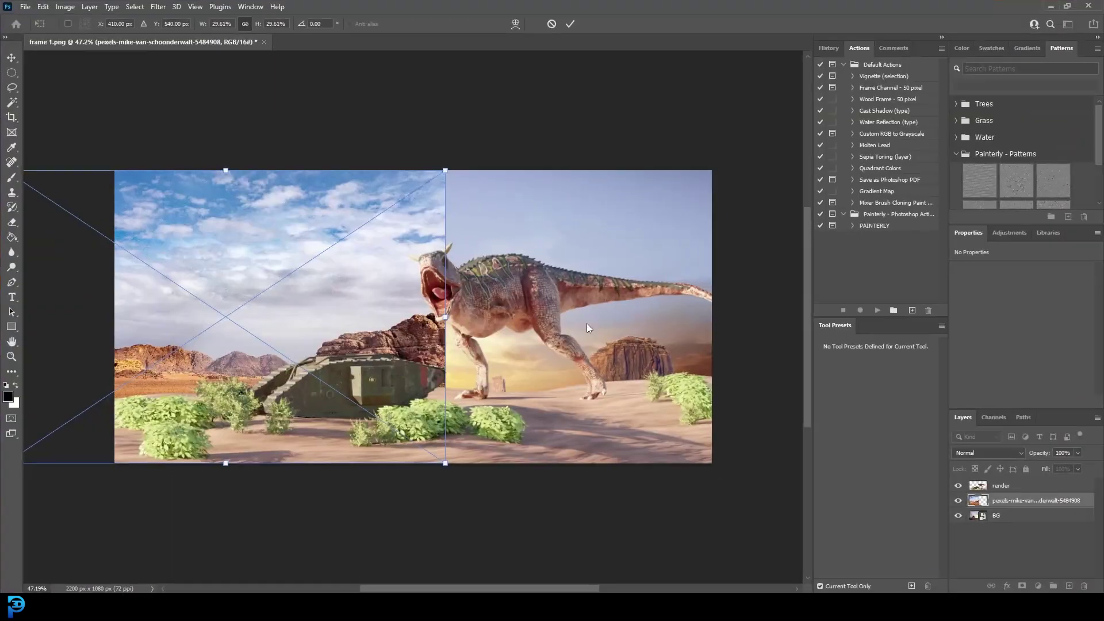
{"action": "key", "text": "Return"}
{"action": "left_click_drag", "start_coordinate": [1013, 504], "coordinate": [1007, 484]}
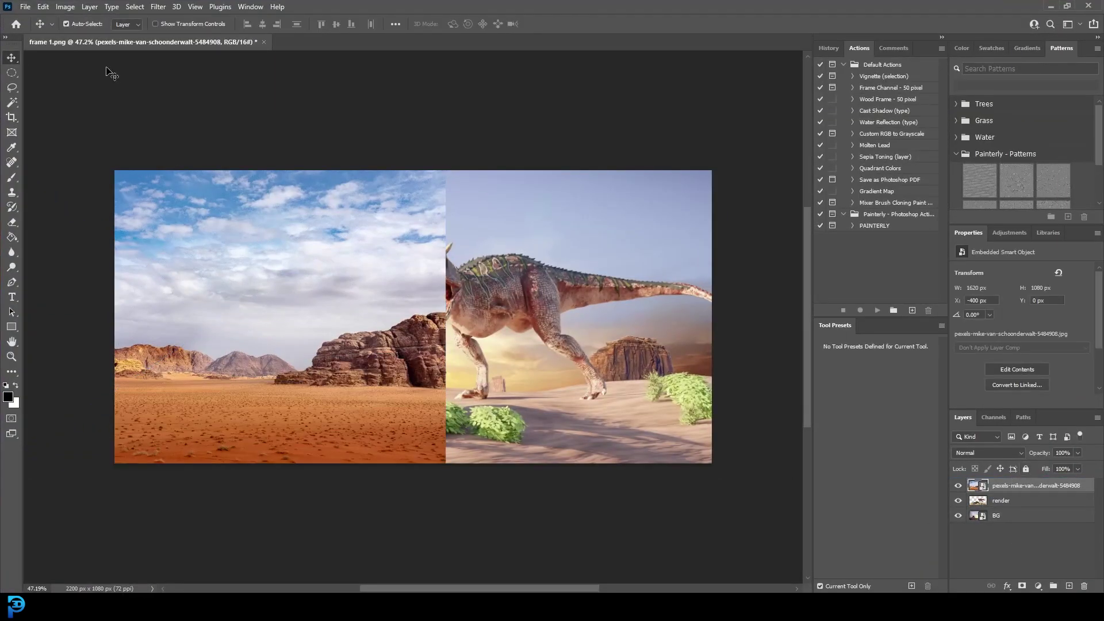
- Center the orange desert photo and scale it to about 2334 by 1556 px so it covers the canvas
{"action": "left_click_drag", "start_coordinate": [272, 305], "coordinate": [460, 305]}
{"action": "key", "text": "ctrl+t"}
{"action": "left_click_drag", "start_coordinate": [637, 319], "coordinate": [722, 316]}
{"action": "left_click_drag", "start_coordinate": [192, 314], "coordinate": [90, 315]}
{"action": "left_click_drag", "start_coordinate": [432, 412], "coordinate": [440, 370]}
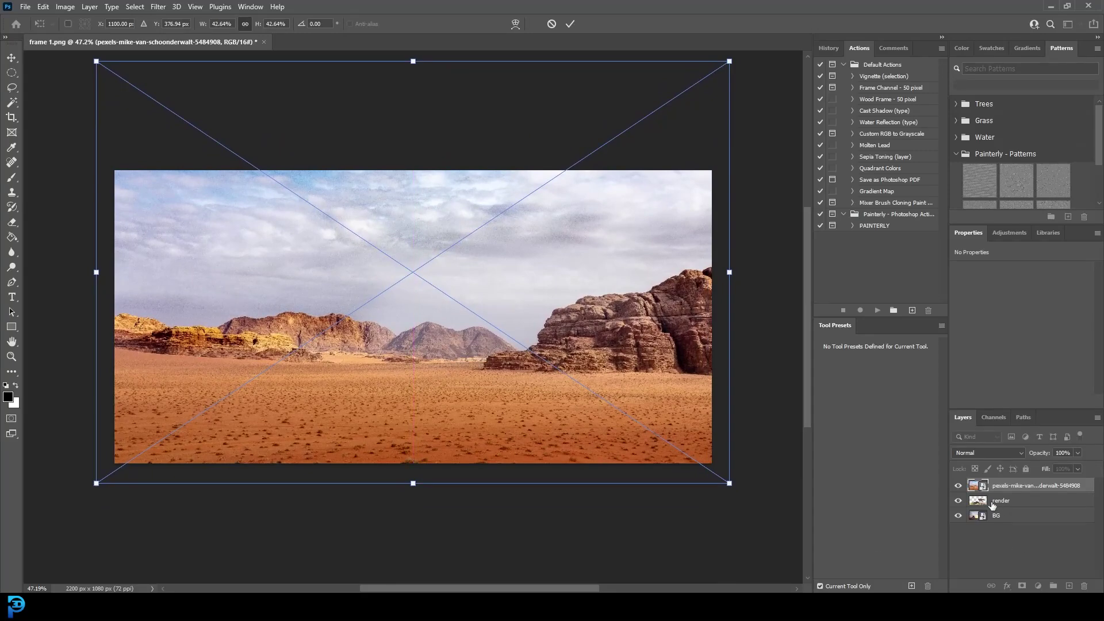
{"action": "right_click", "coordinate": [539, 276]}
{"action": "left_click", "coordinate": [546, 278]}
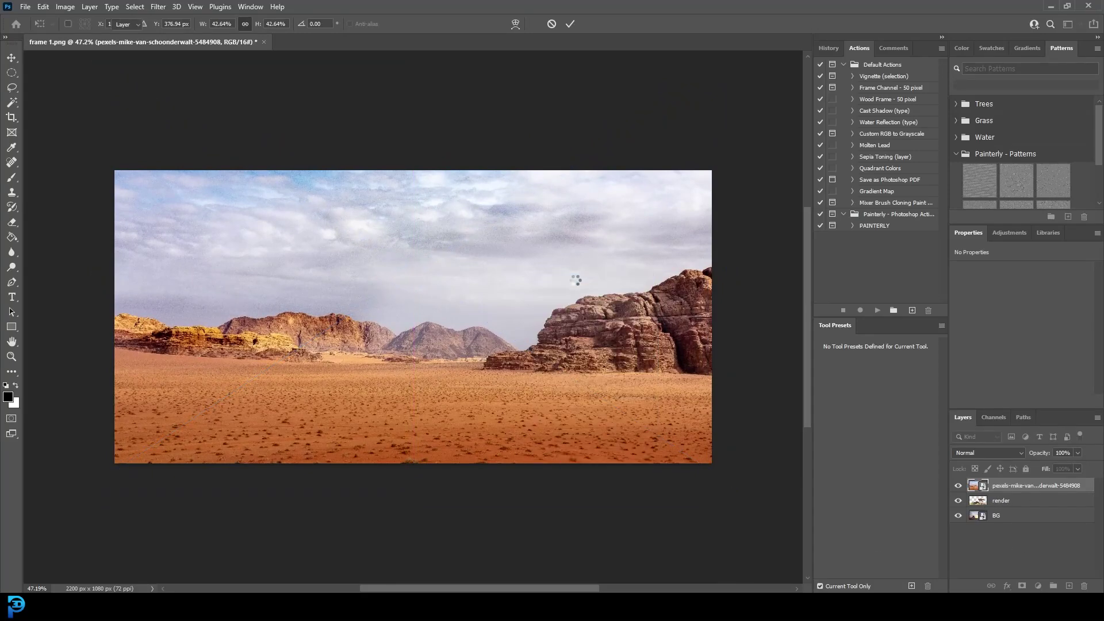
- Set the orange desert photo layer's blend mode to Overlay and clip it to the render layer
{"action": "left_click", "coordinate": [993, 452]}
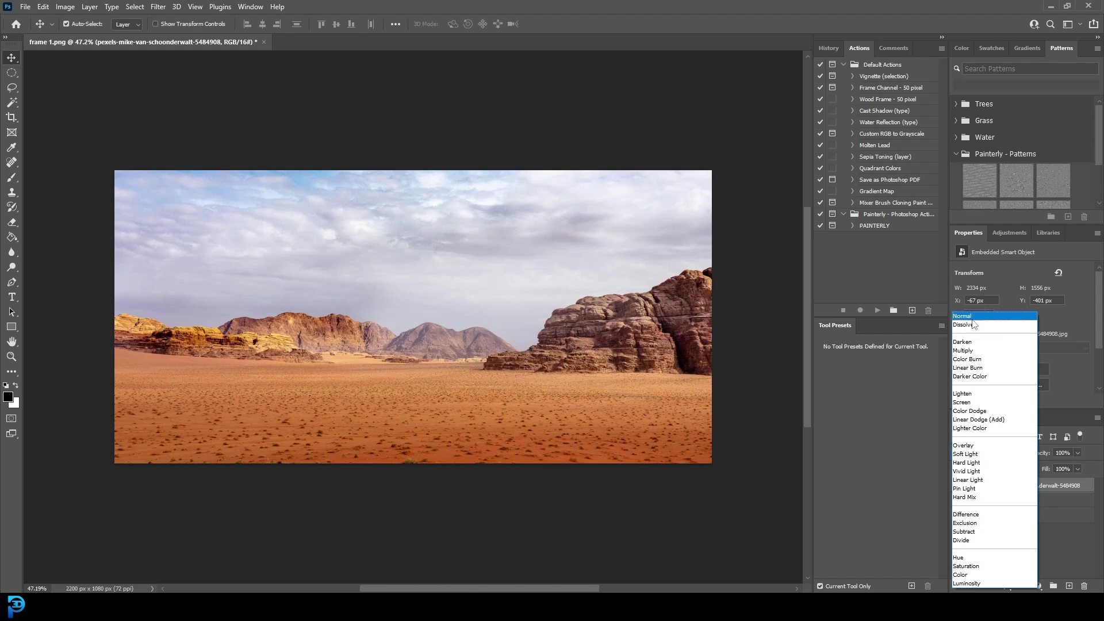
{"action": "left_click", "coordinate": [975, 447]}
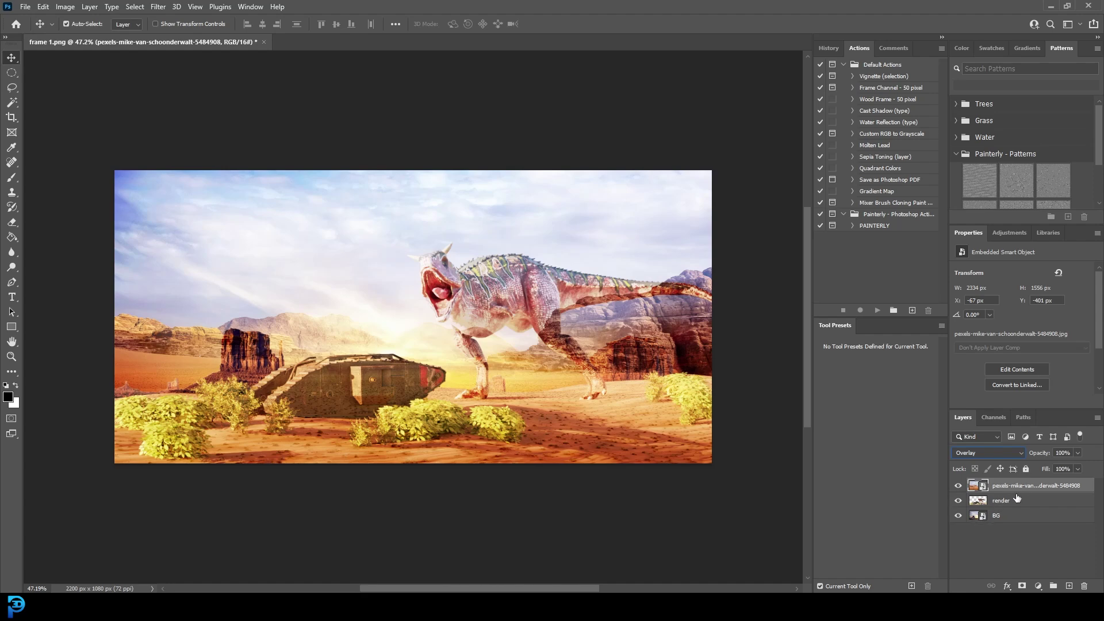
{"action": "left_click_drag", "start_coordinate": [1019, 502], "coordinate": [1022, 493]}
{"action": "left_click", "coordinate": [1023, 487], "text": "alt"}
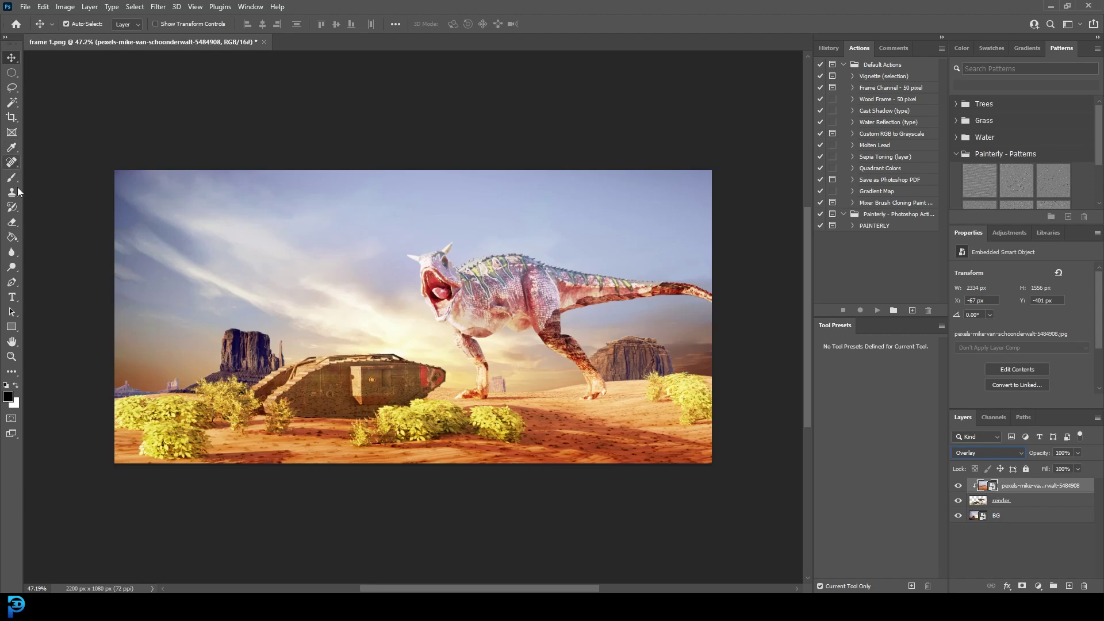
- Rasterize the overlay photo layer and erase it over the dinosaur's body with a 300 px eraser at 100% opacity
{"action": "left_click", "coordinate": [14, 227]}
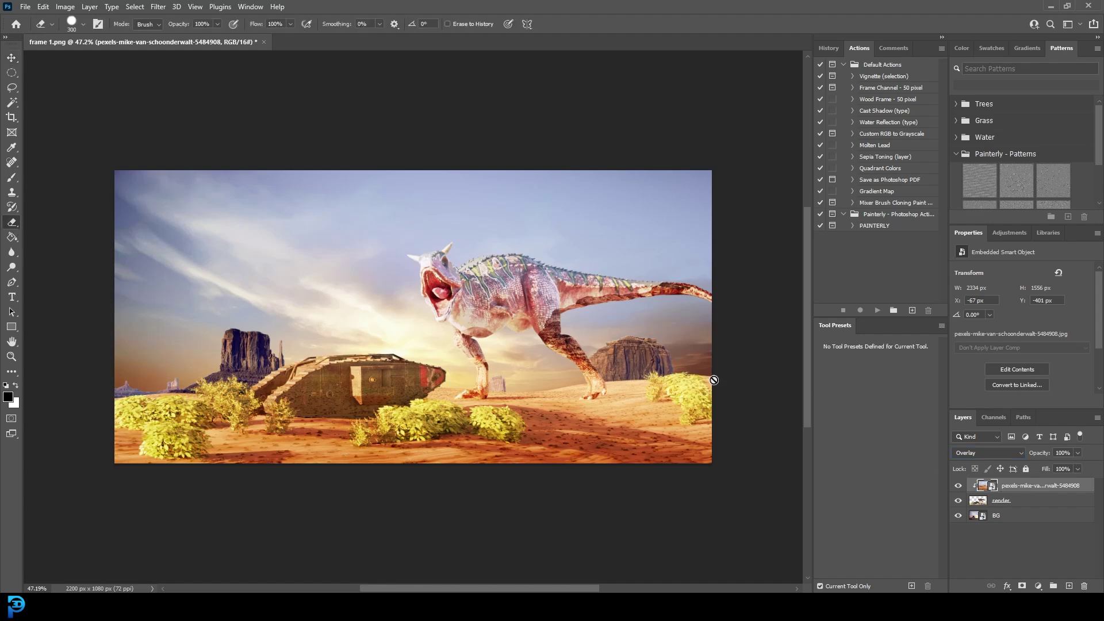
{"action": "left_click", "coordinate": [535, 270]}
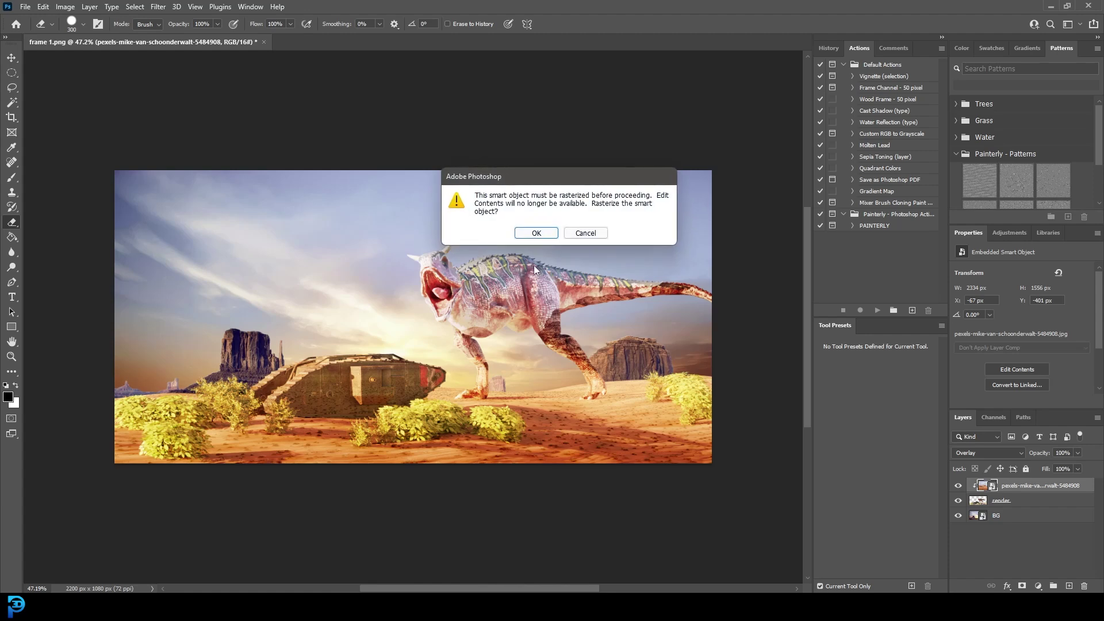
{"action": "left_click", "coordinate": [536, 233]}
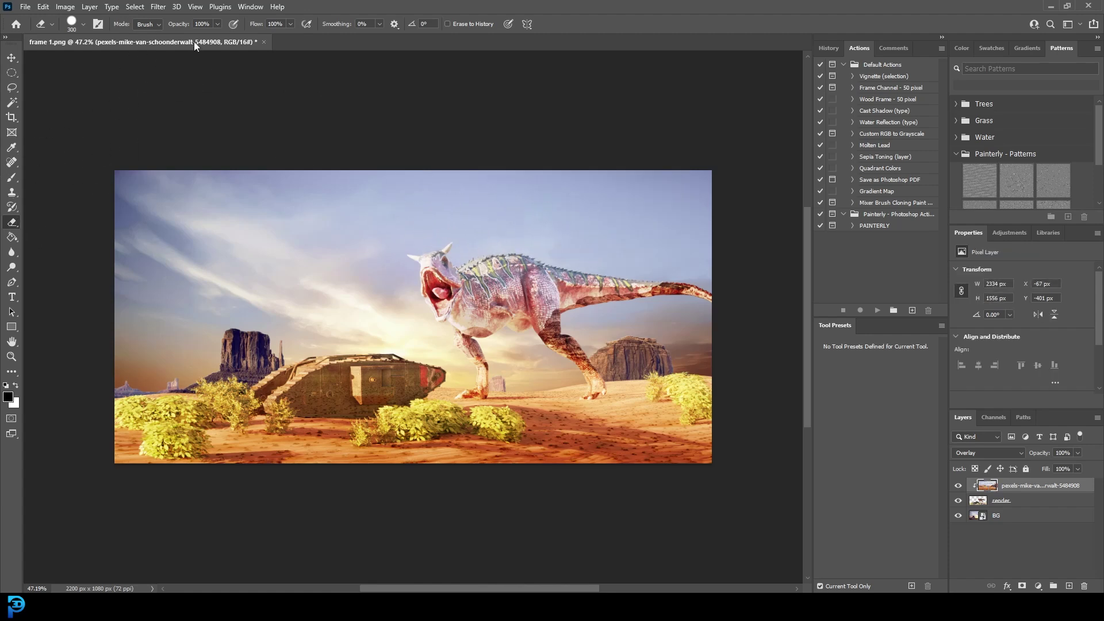
{"action": "left_click", "coordinate": [218, 24]}
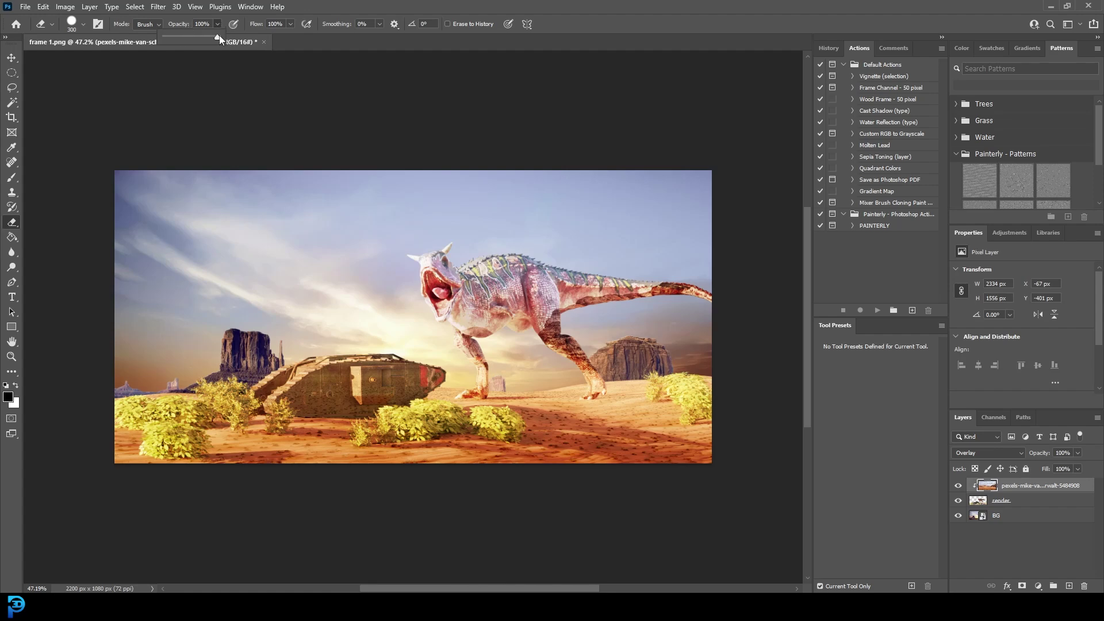
{"action": "left_click", "coordinate": [84, 24]}
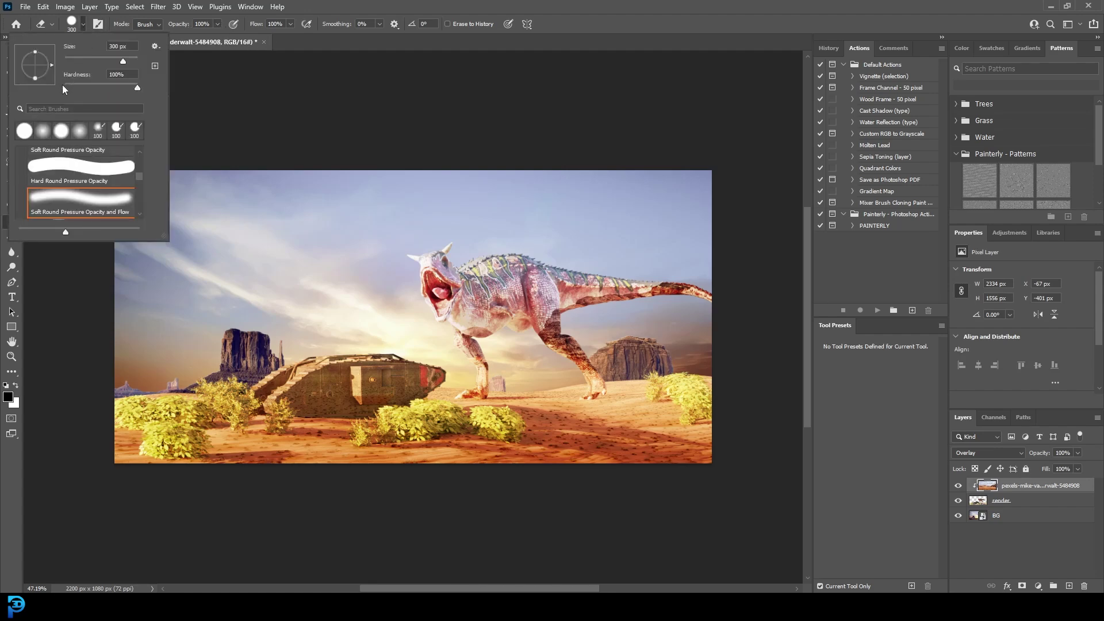
{"action": "left_click", "coordinate": [343, 259]}
{"action": "mouse_move", "coordinate": [342, 259]}
{"action": "left_mouse_down"}
{"action": "mouse_move", "coordinate": [744, 275]}
{"action": "mouse_move", "coordinate": [628, 264]}
{"action": "mouse_move", "coordinate": [507, 326]}
{"action": "mouse_move", "coordinate": [518, 337]}
{"action": "mouse_move", "coordinate": [592, 325]}
{"action": "mouse_move", "coordinate": [695, 345]}
{"action": "mouse_move", "coordinate": [661, 319]}
{"action": "mouse_move", "coordinate": [489, 347]}
{"action": "mouse_move", "coordinate": [365, 345]}
{"action": "mouse_move", "coordinate": [333, 328]}
{"action": "mouse_move", "coordinate": [351, 391]}
{"action": "left_mouse_up"}
- Reduce the eraser to 100 px and remove the orange overlay from the whole tank
{"action": "scroll", "coordinate": [349, 399], "scroll_direction": "up", "scroll_amount": 1, "text": "alt"}
{"action": "scroll", "coordinate": [350, 400], "scroll_direction": "up", "scroll_amount": 4, "text": "alt"}
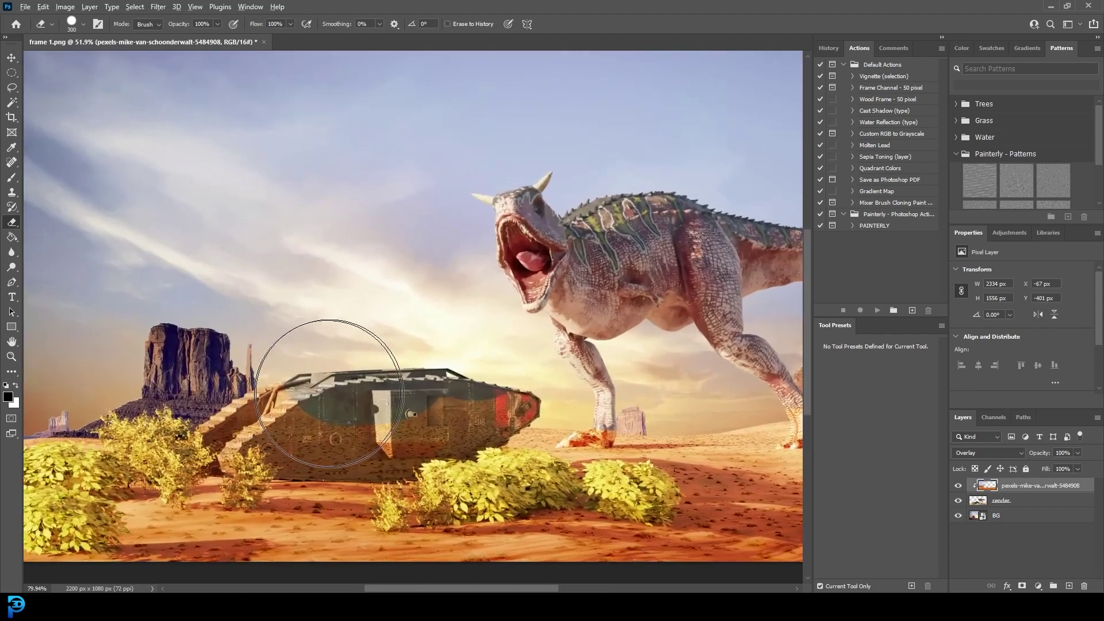
{"action": "key", "text": "bracketleft"}
{"action": "key", "text": "bracketleft"}
{"action": "key", "text": "bracketleft"}
{"action": "key", "text": "bracketleft"}
{"action": "key", "text": "bracketleft"}
{"action": "key", "text": "bracketleft"}
{"action": "key", "text": "bracketleft"}
{"action": "key", "text": "bracketleft"}
{"action": "key", "text": "bracketleft"}
{"action": "key", "text": "bracketleft"}
{"action": "key", "text": "bracketleft"}
{"action": "key", "text": "bracketleft"}
{"action": "key", "text": "bracketleft"}
{"action": "key", "text": "bracketleft"}
{"action": "mouse_move", "coordinate": [345, 396]}
{"action": "left_mouse_down"}
{"action": "mouse_move", "coordinate": [251, 416]}
{"action": "mouse_move", "coordinate": [220, 444]}
{"action": "mouse_move", "coordinate": [262, 434]}
{"action": "mouse_move", "coordinate": [277, 452]}
{"action": "mouse_move", "coordinate": [424, 441]}
{"action": "mouse_move", "coordinate": [370, 445]}
{"action": "mouse_move", "coordinate": [500, 398]}
{"action": "mouse_move", "coordinate": [505, 411]}
{"action": "mouse_move", "coordinate": [535, 413]}
{"action": "mouse_move", "coordinate": [397, 464]}
{"action": "mouse_move", "coordinate": [199, 454]}
{"action": "left_mouse_up"}
{"action": "left_click_drag", "start_coordinate": [408, 467], "coordinate": [245, 455]}
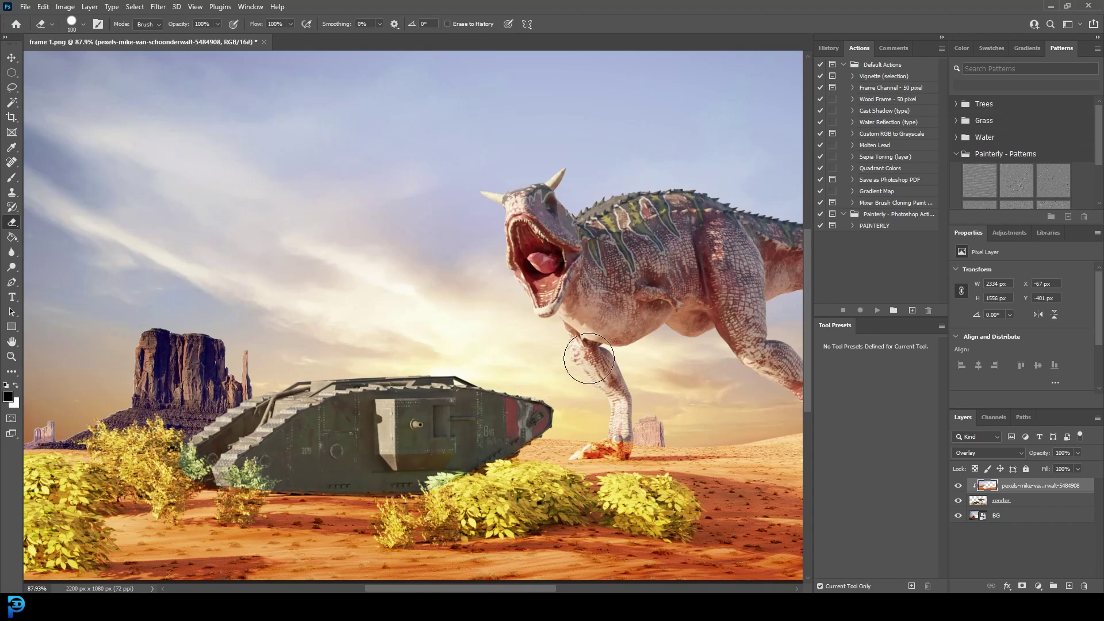
- Erase the overlay from the dinosaur's front foot and reduce the eraser to 20 px for the fine edges
{"action": "scroll", "coordinate": [648, 477], "scroll_direction": "up", "scroll_amount": 5, "text": "alt"}
{"action": "key", "text": "bracketleft"}
{"action": "key", "text": "bracketleft"}
{"action": "right_click_drag", "start_coordinate": [613, 434], "coordinate": [598, 432], "text": "alt"}
{"action": "left_click_drag", "start_coordinate": [598, 432], "coordinate": [573, 436]}
{"action": "key", "text": "bracketleft"}
{"action": "key", "text": "bracketleft"}
{"action": "key", "text": "bracketleft"}
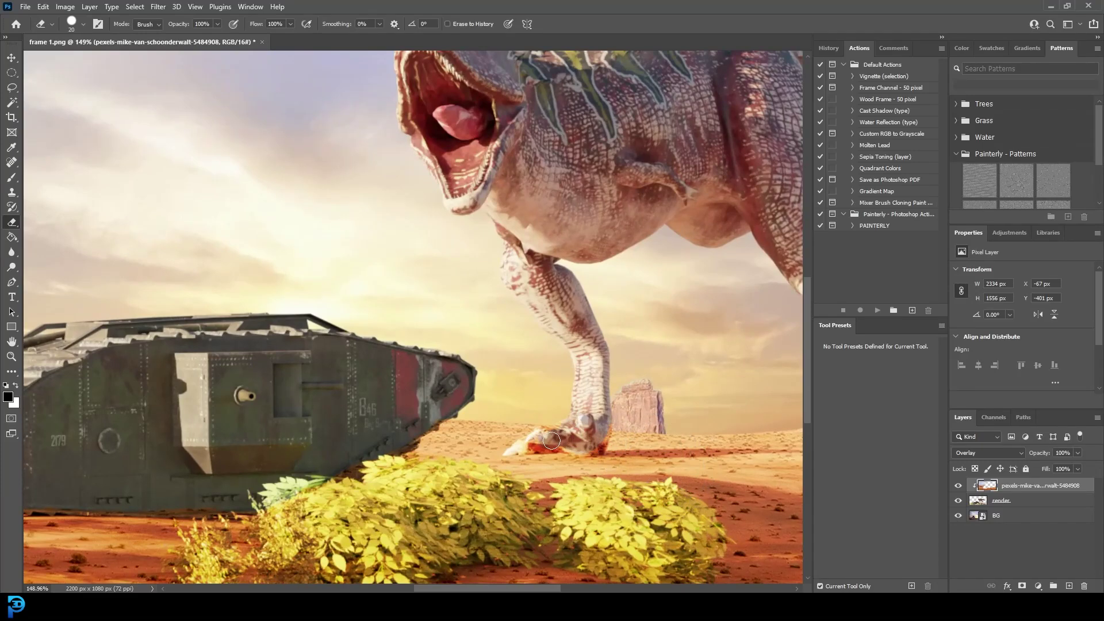
- Lower the eraser opacity to 30% and soften the overlay along the front foot where it meets the sand
{"action": "left_click", "coordinate": [217, 24]}
{"action": "left_click_drag", "start_coordinate": [191, 38], "coordinate": [173, 38]}
{"action": "left_click", "coordinate": [540, 443]}
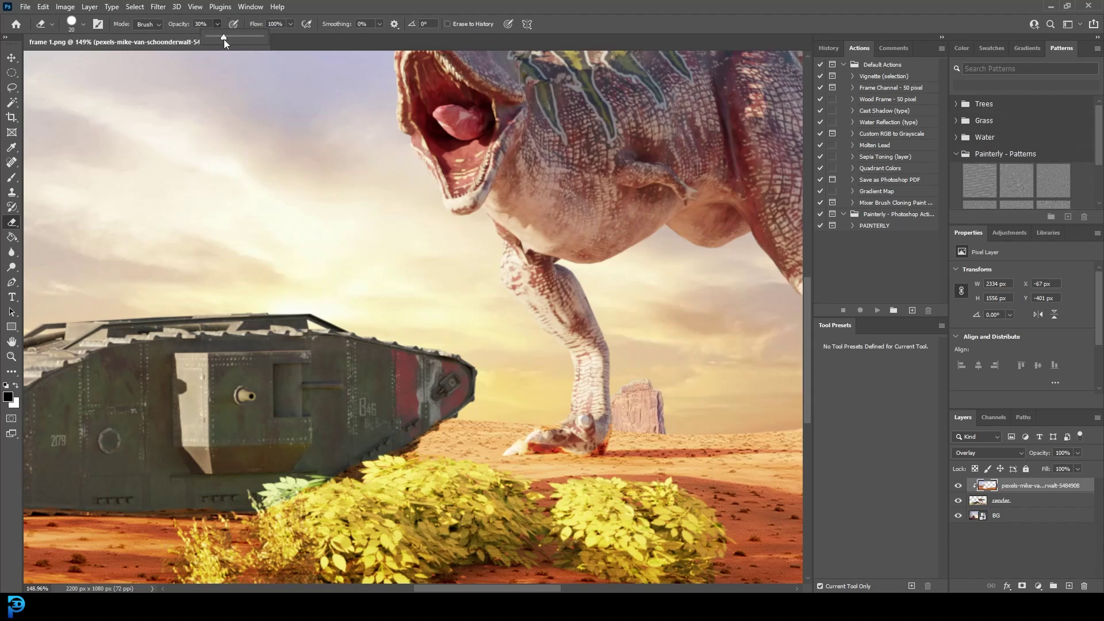
{"action": "left_click", "coordinate": [538, 449]}
{"action": "left_click_drag", "start_coordinate": [534, 442], "coordinate": [553, 445]}
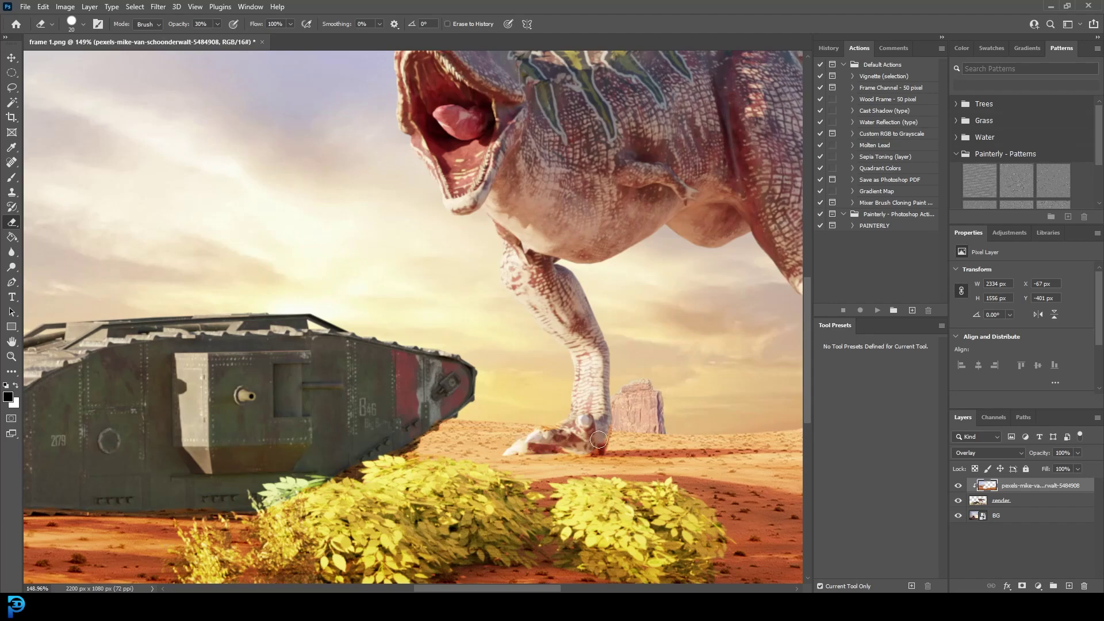
- Erase the orange overlay from the dinosaur's rear lower leg and foot with the 20 px eraser at 30% opacity
{"action": "scroll", "coordinate": [600, 441], "scroll_direction": "down", "scroll_amount": 5, "text": "alt"}
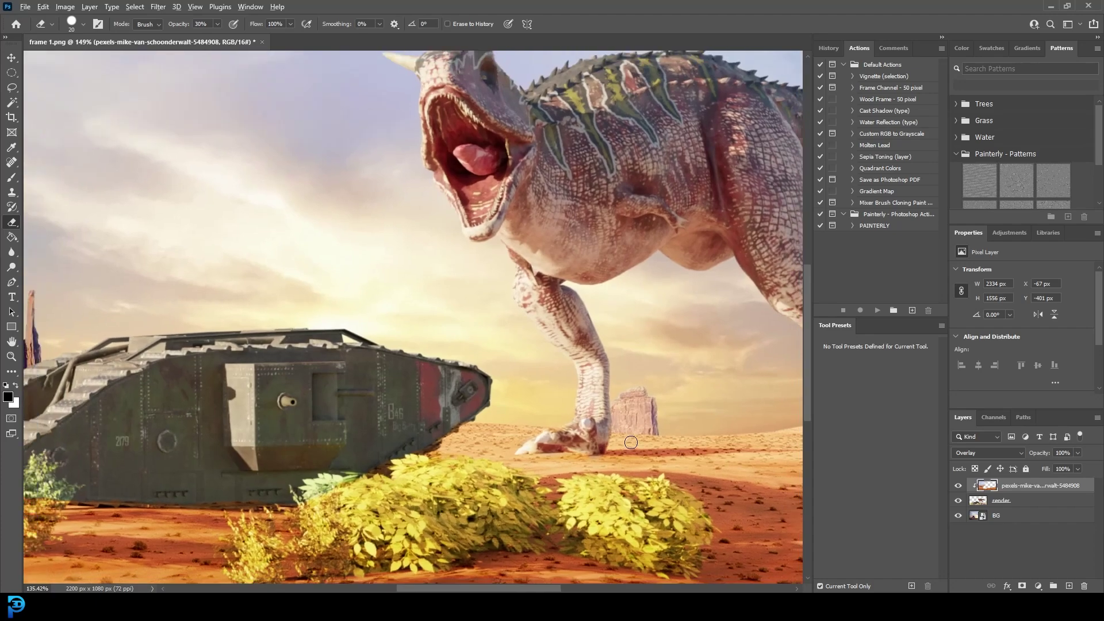
{"action": "scroll", "coordinate": [598, 414], "scroll_direction": "up", "scroll_amount": 4, "text": "alt"}
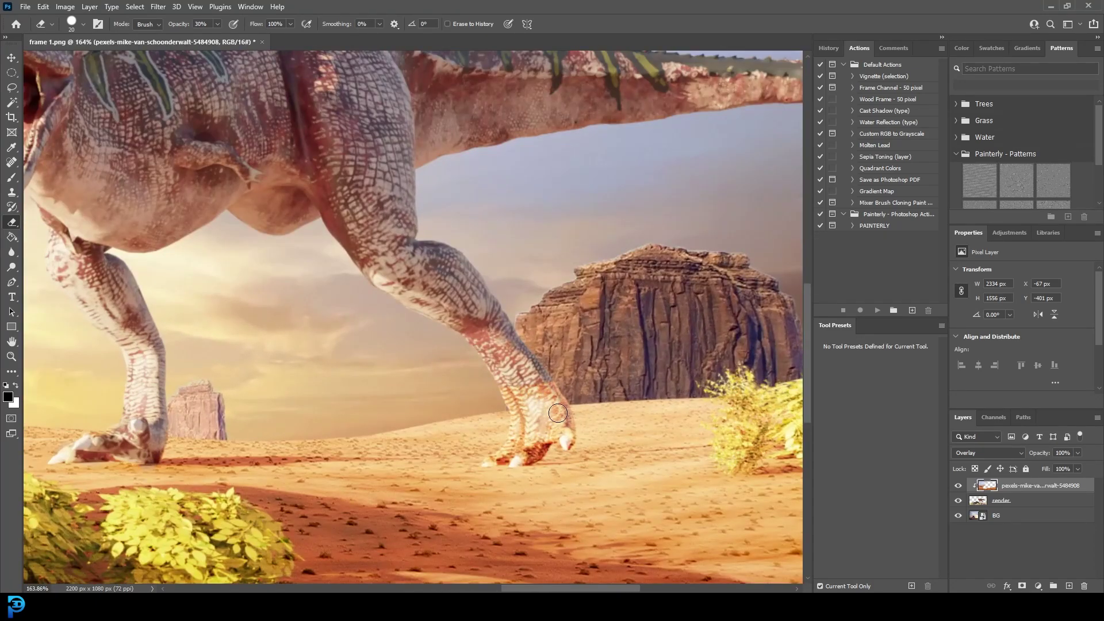
{"action": "mouse_move", "coordinate": [500, 366]}
{"action": "left_mouse_down"}
{"action": "mouse_move", "coordinate": [526, 453]}
{"action": "mouse_move", "coordinate": [516, 452]}
{"action": "mouse_move", "coordinate": [520, 425]}
{"action": "mouse_move", "coordinate": [547, 432]}
{"action": "mouse_move", "coordinate": [532, 438]}
{"action": "mouse_move", "coordinate": [566, 437]}
{"action": "left_mouse_up"}
{"action": "mouse_move", "coordinate": [543, 392]}
{"action": "left_mouse_down"}
{"action": "mouse_move", "coordinate": [536, 431]}
{"action": "mouse_move", "coordinate": [508, 455]}
{"action": "mouse_move", "coordinate": [534, 445]}
{"action": "mouse_move", "coordinate": [539, 411]}
{"action": "left_mouse_up"}
{"action": "scroll", "coordinate": [539, 410], "scroll_direction": "down", "scroll_amount": 5, "text": "alt"}
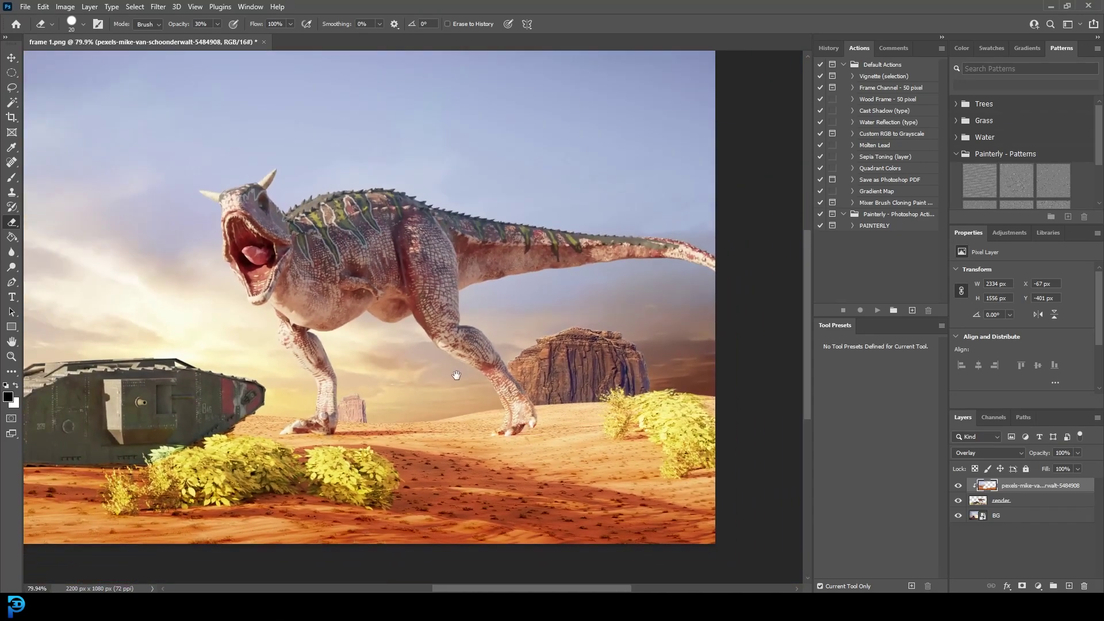
{"action": "left_click_drag", "start_coordinate": [456, 374], "coordinate": [634, 384]}
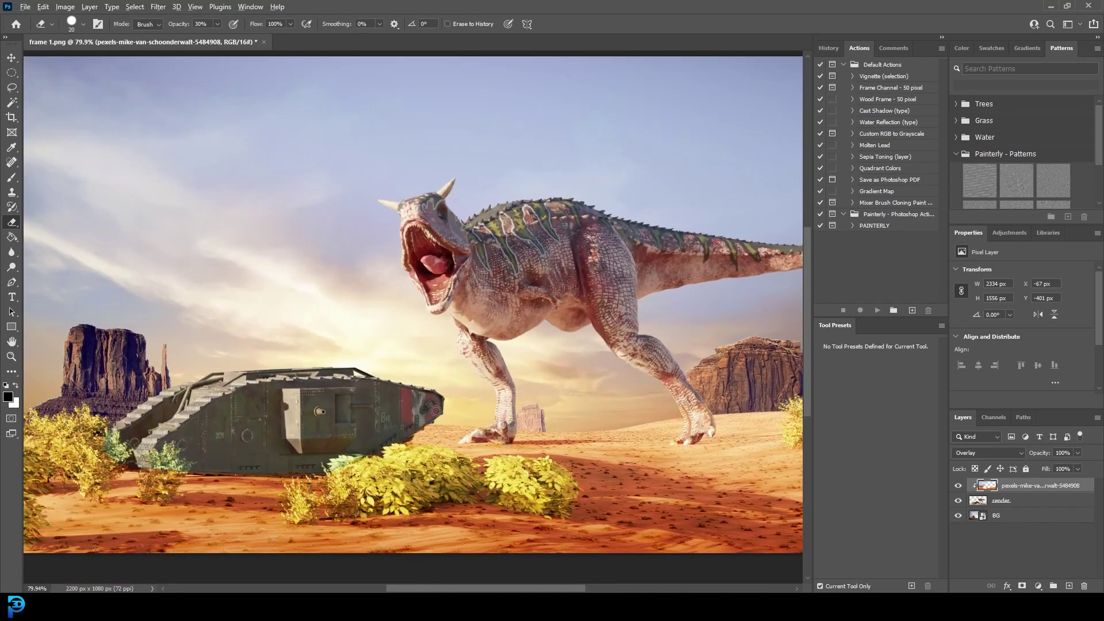
- Place the bushes render as the top layer and align it with the canvas at 100% scale
{"action": "scroll", "coordinate": [495, 208], "scroll_direction": "down", "scroll_amount": 3, "text": "alt"}
{"action": "double_click", "coordinate": [433, 8]}
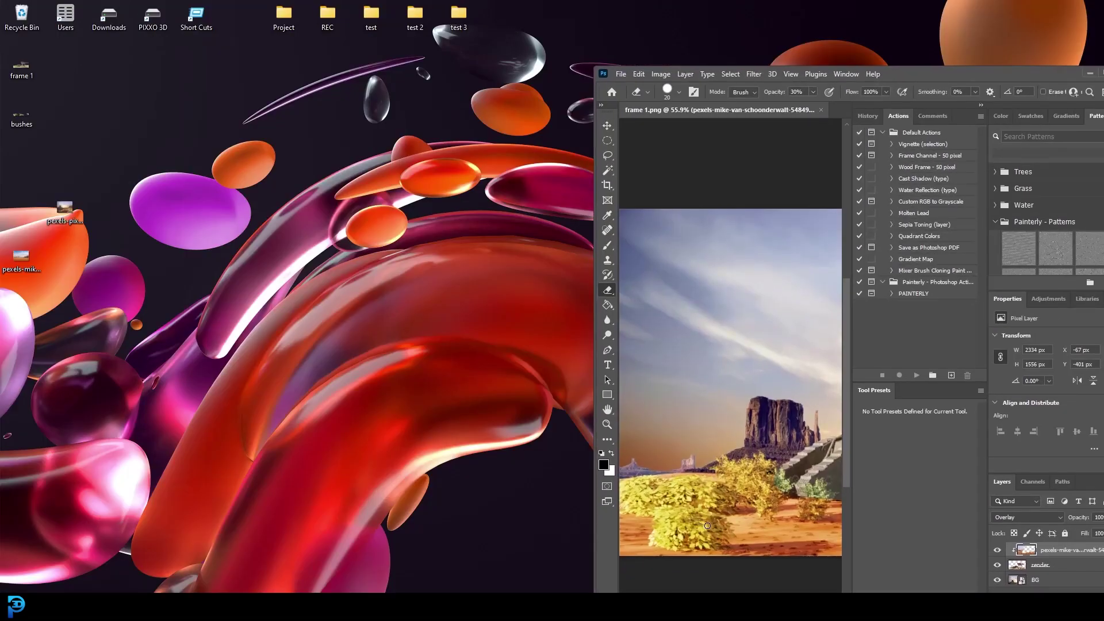
{"action": "left_click_drag", "start_coordinate": [37, 119], "coordinate": [208, 134]}
{"action": "left_click_drag", "start_coordinate": [731, 372], "coordinate": [733, 364]}
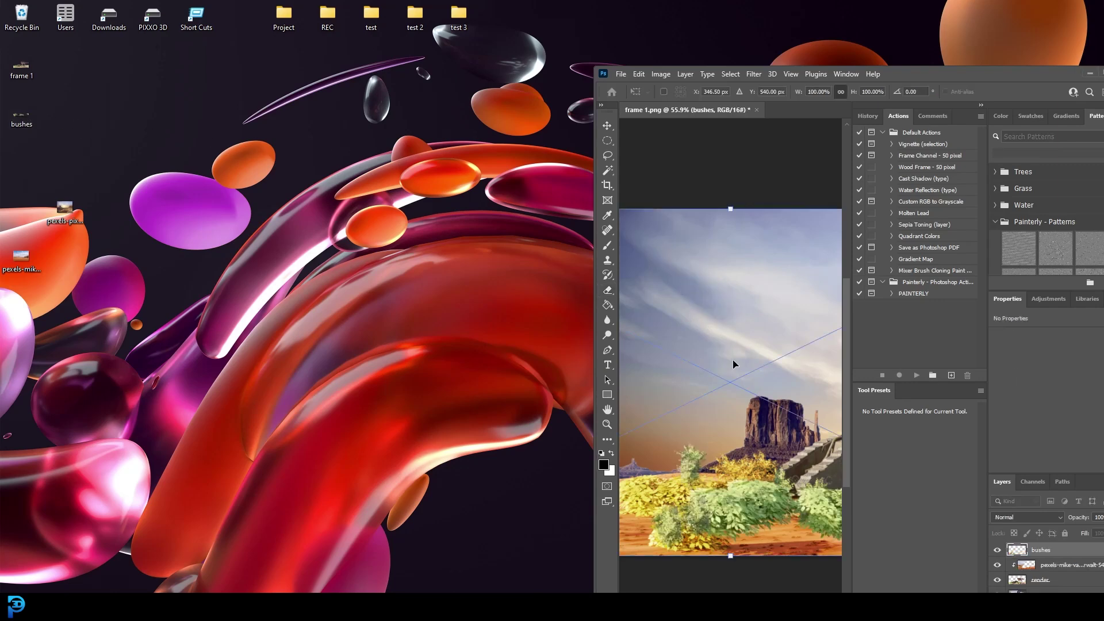
{"action": "double_click", "coordinate": [1038, 74]}
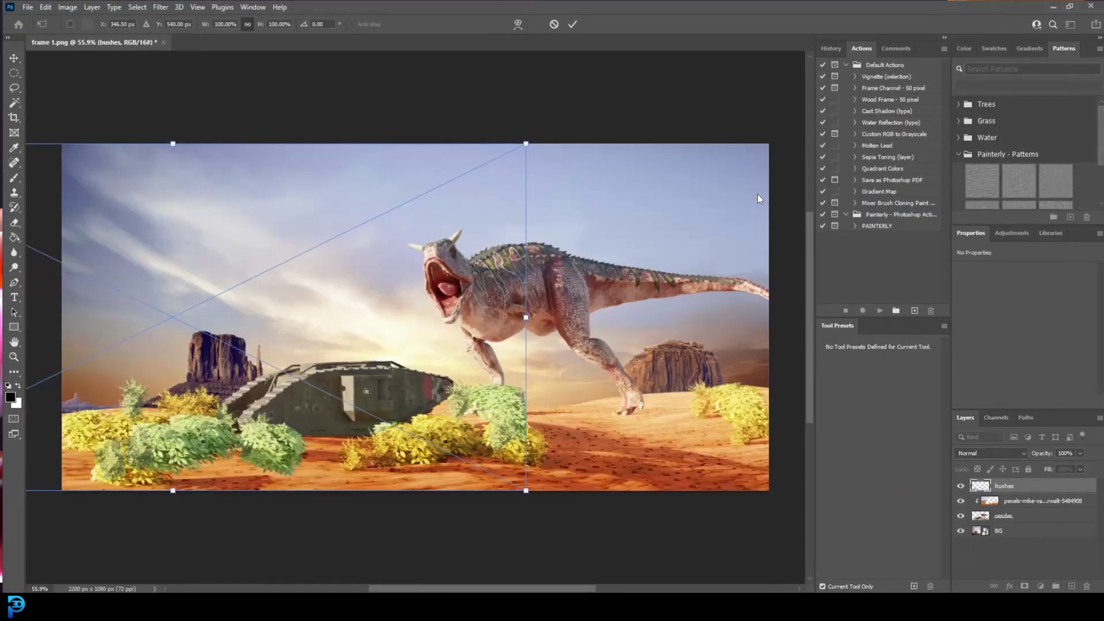
{"action": "left_click_drag", "start_coordinate": [181, 313], "coordinate": [423, 316]}
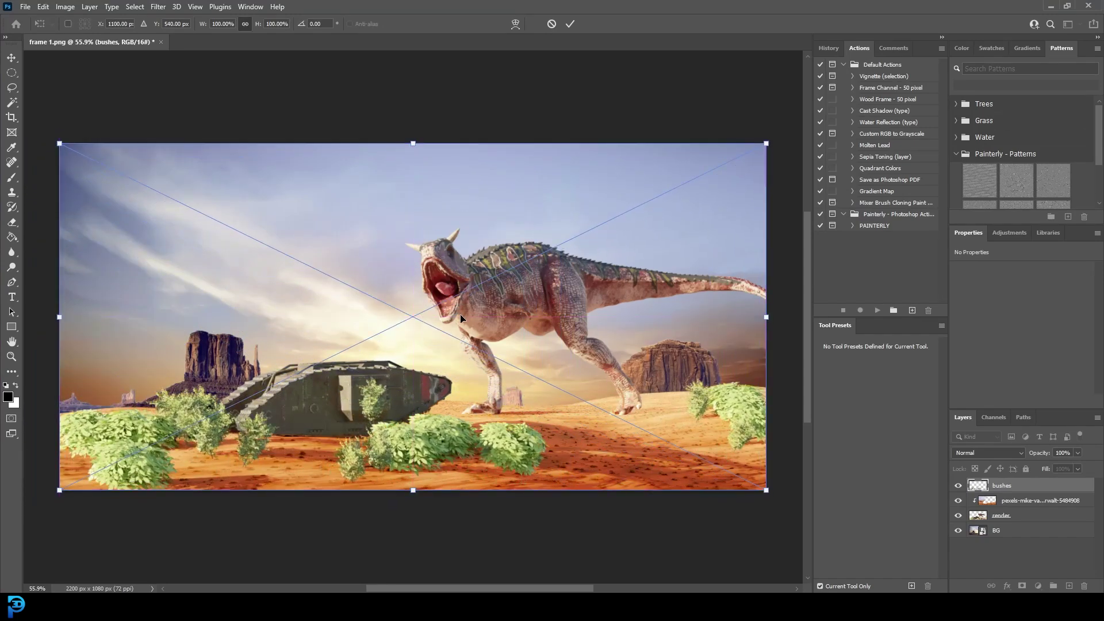
{"action": "right_click", "coordinate": [559, 222]}
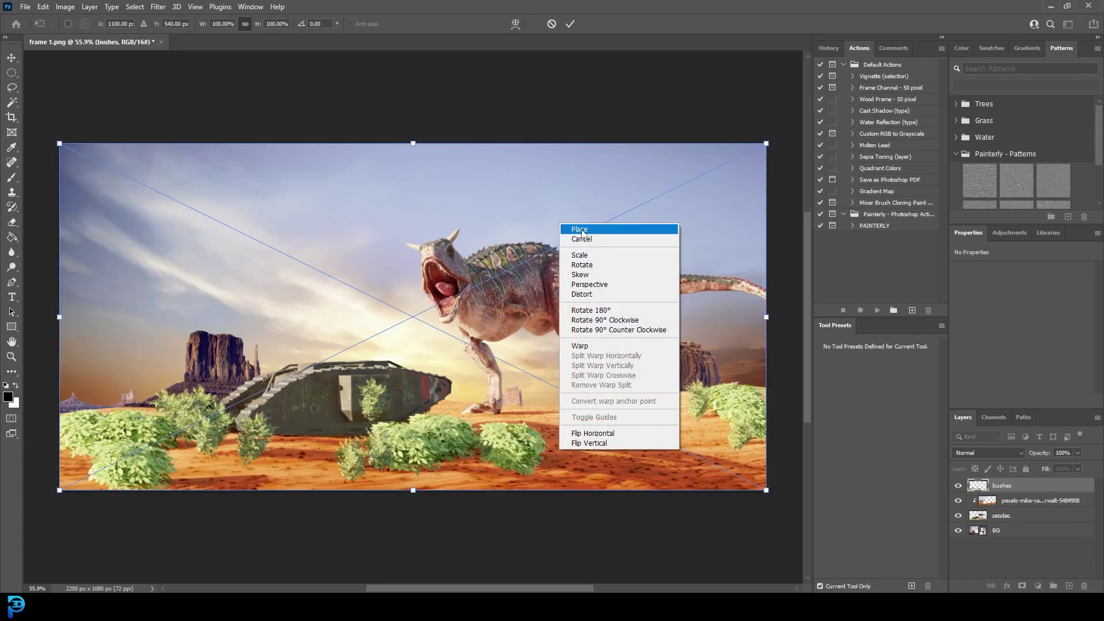
{"action": "key", "text": "Escape"}
{"action": "key", "text": "Return"}
- Set the bushes layer's opacity to 99% and compare the scene with that layer hidden and shown
{"action": "key", "text": "e"}
{"action": "left_click", "coordinate": [1077, 468]}
{"action": "left_click_drag", "start_coordinate": [1059, 467], "coordinate": [1058, 467]}
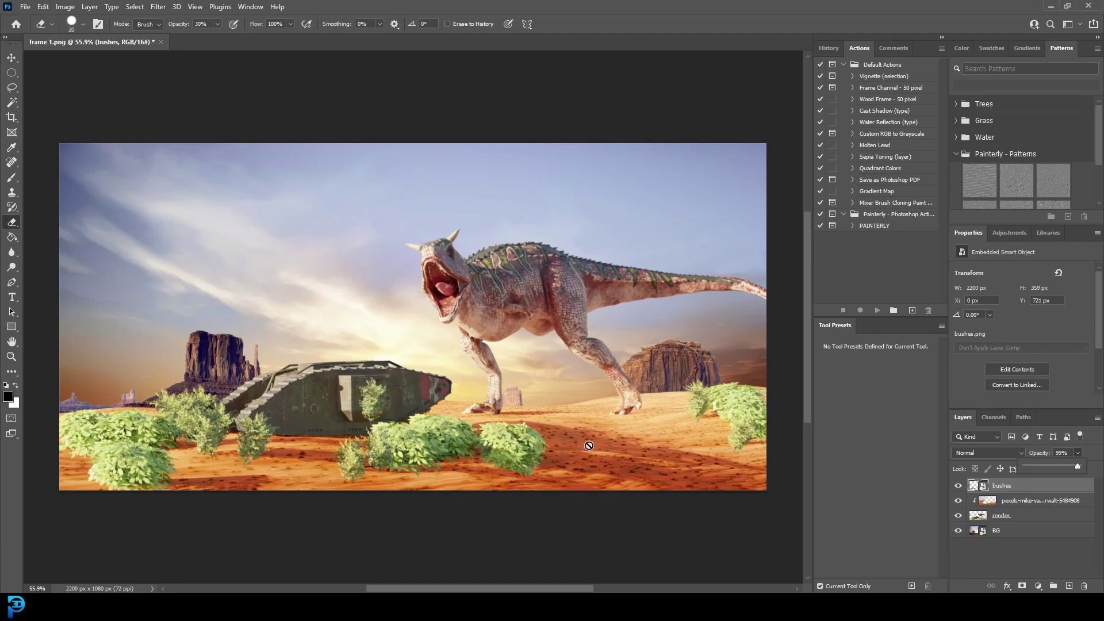
{"action": "scroll", "coordinate": [363, 419], "scroll_direction": "up", "scroll_amount": 2, "text": "alt"}
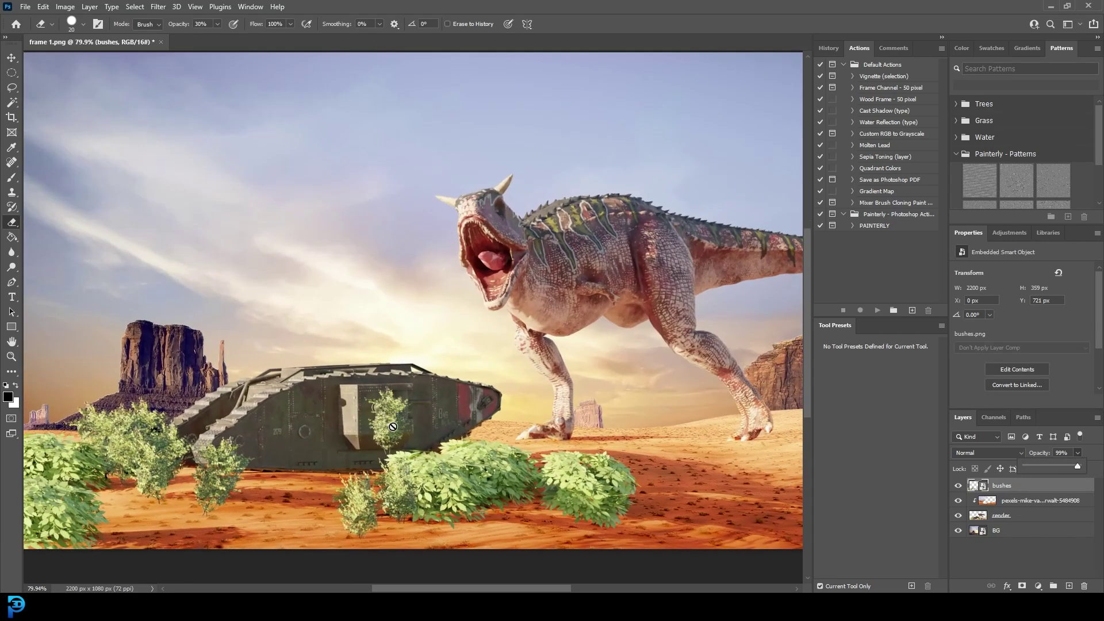
{"action": "left_click", "coordinate": [958, 487]}
{"action": "left_click", "coordinate": [958, 486]}
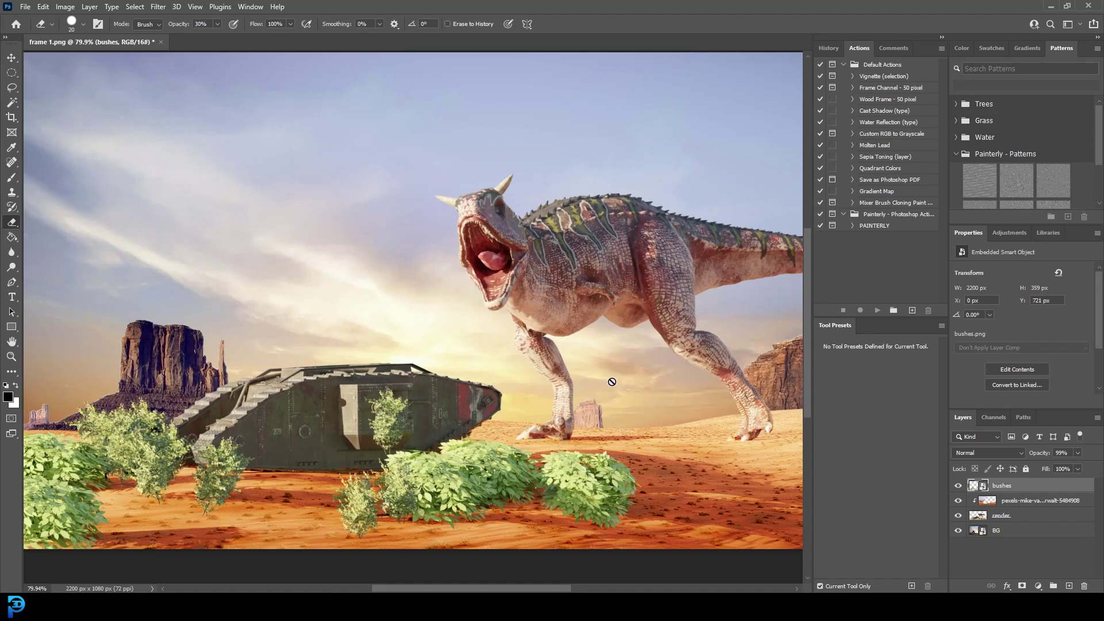
- Rasterize the bushes layer and erase the small bush covering the tank's side with the eraser at 100% opacity
{"action": "left_click", "coordinate": [370, 397]}
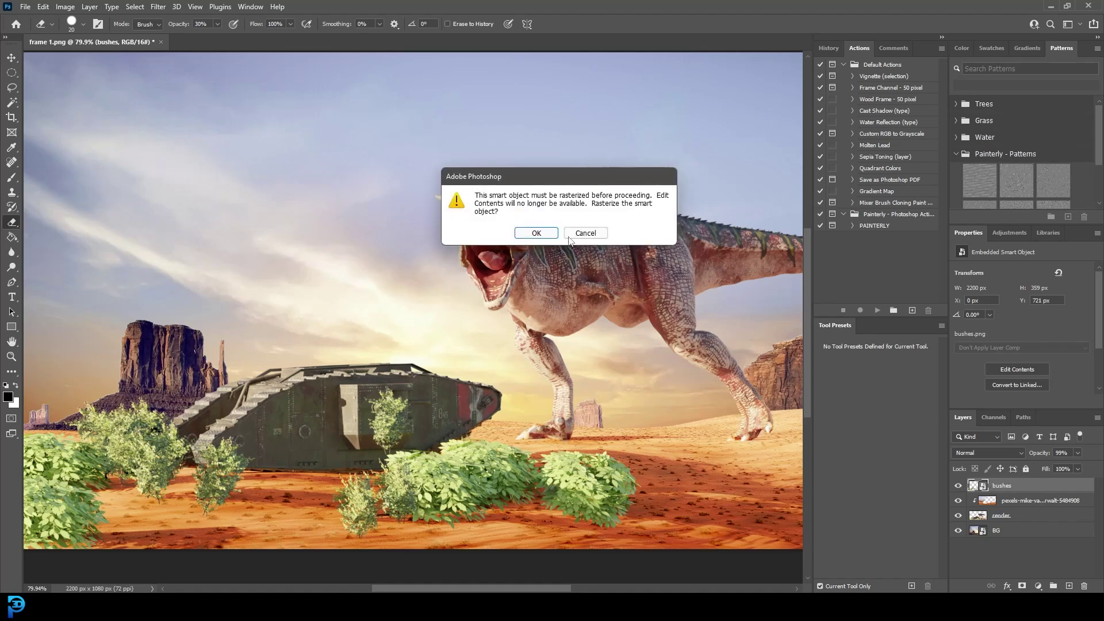
{"action": "left_click", "coordinate": [550, 238]}
{"action": "left_click_drag", "start_coordinate": [386, 385], "coordinate": [391, 403]}
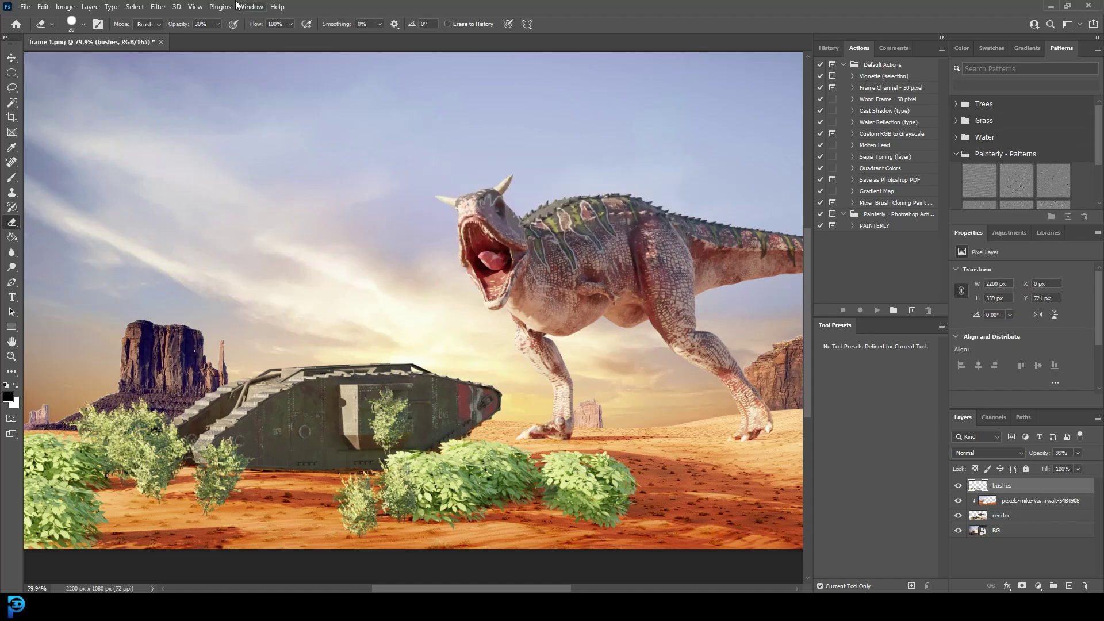
{"action": "left_click_drag", "start_coordinate": [216, 24], "coordinate": [258, 48]}
{"action": "mouse_move", "coordinate": [385, 408]}
{"action": "left_mouse_down"}
{"action": "mouse_move", "coordinate": [361, 409]}
{"action": "mouse_move", "coordinate": [381, 393]}
{"action": "mouse_move", "coordinate": [405, 413]}
{"action": "mouse_move", "coordinate": [360, 458]}
{"action": "mouse_move", "coordinate": [408, 431]}
{"action": "mouse_move", "coordinate": [387, 448]}
{"action": "mouse_move", "coordinate": [383, 412]}
{"action": "left_mouse_up"}
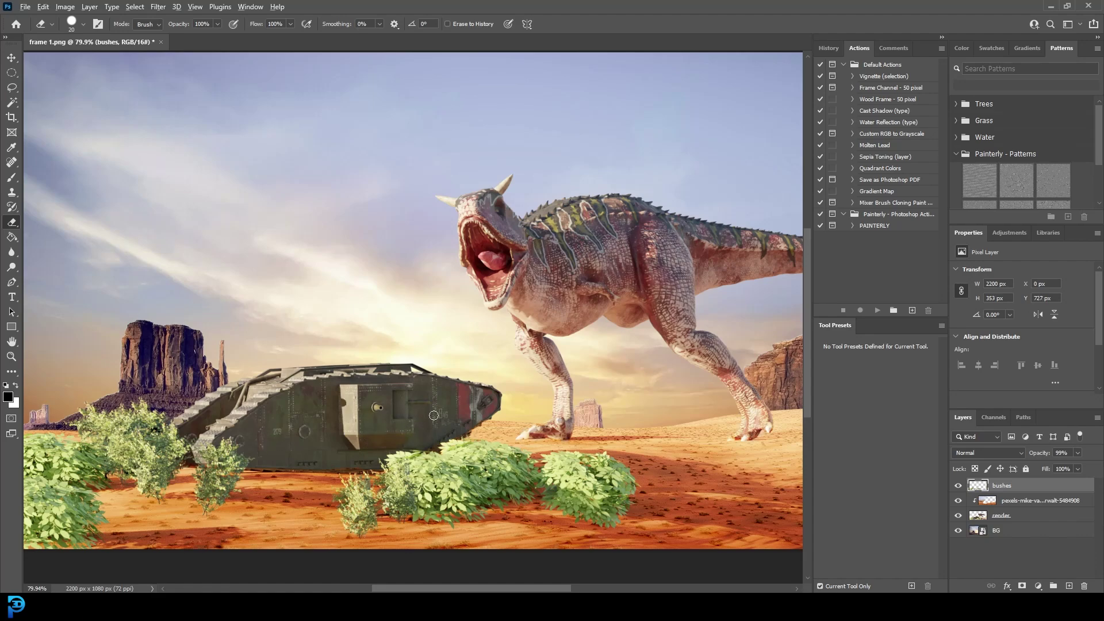
- Compare the desert photo layer hidden and shown, preview other blend modes and keep Overlay
{"action": "scroll", "coordinate": [468, 489], "scroll_direction": "up", "scroll_amount": 5, "text": "alt"}
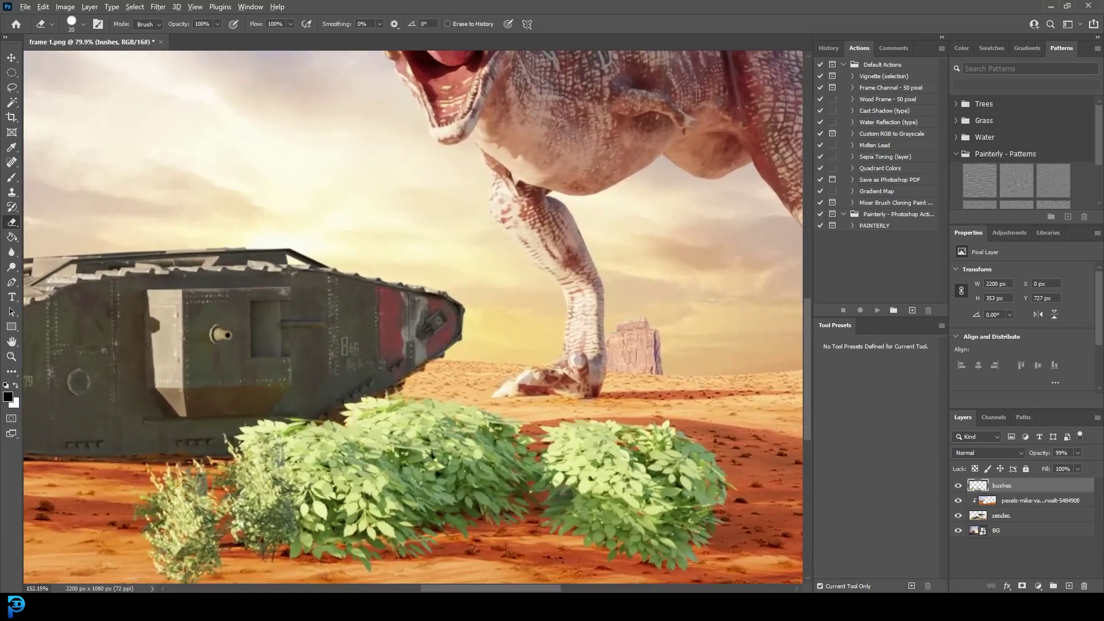
{"action": "scroll", "coordinate": [491, 402], "scroll_direction": "up", "scroll_amount": 2, "text": "alt"}
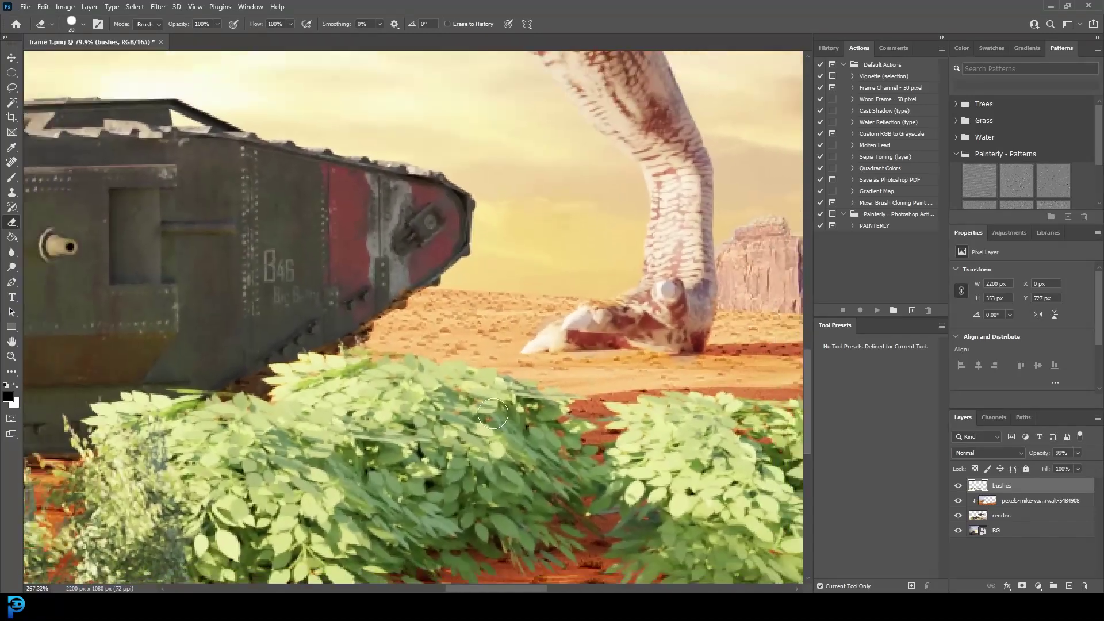
{"action": "scroll", "coordinate": [500, 410], "scroll_direction": "down", "scroll_amount": 8, "text": "alt"}
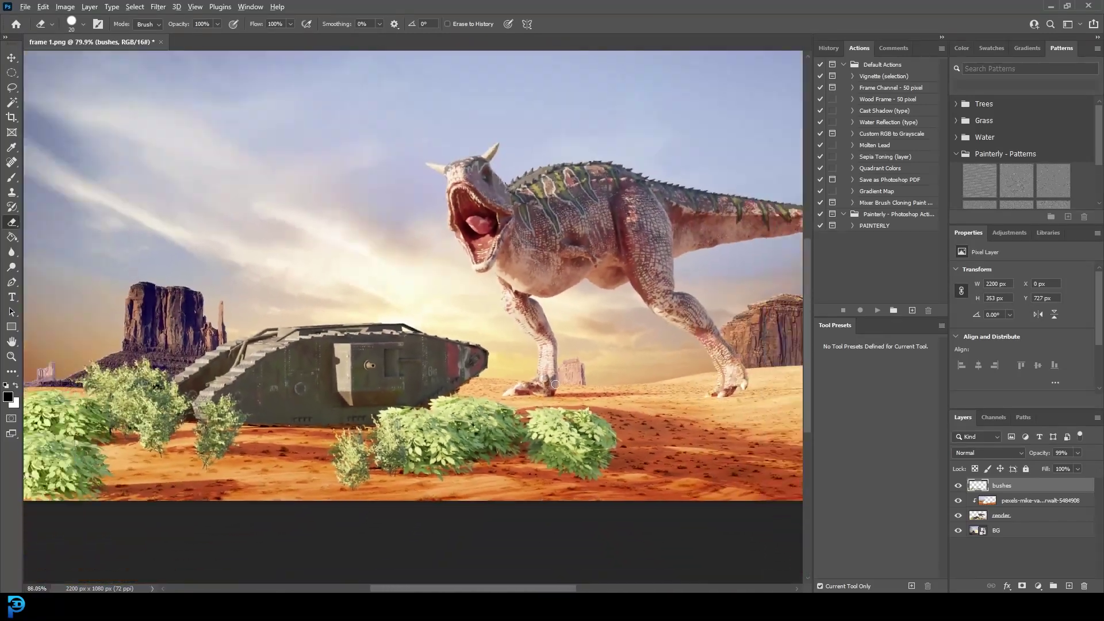
{"action": "scroll", "coordinate": [598, 374], "scroll_direction": "down", "scroll_amount": 1, "text": "alt"}
{"action": "scroll", "coordinate": [608, 363], "scroll_direction": "up", "scroll_amount": 5}
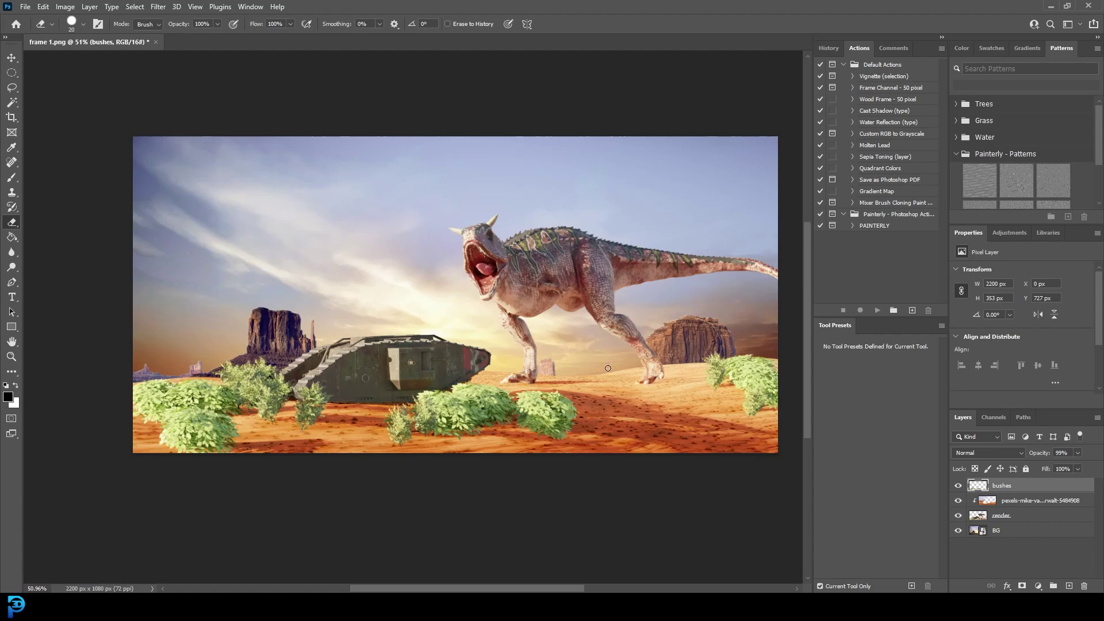
{"action": "left_click", "coordinate": [1015, 503]}
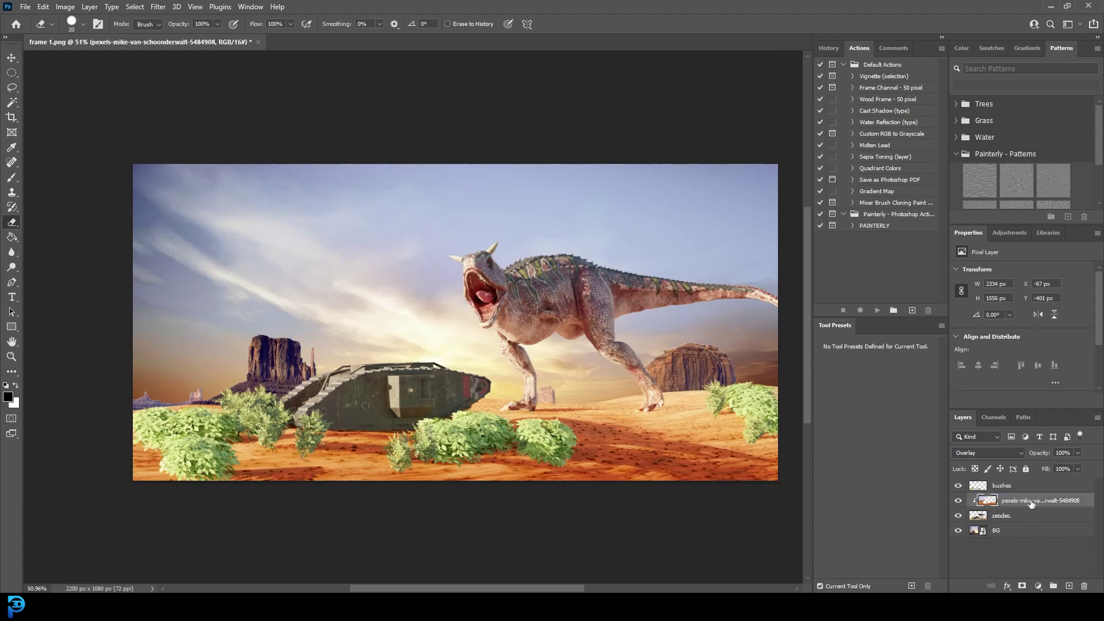
{"action": "left_click", "coordinate": [957, 501]}
{"action": "left_click", "coordinate": [958, 500]}
{"action": "left_click", "coordinate": [1010, 453]}
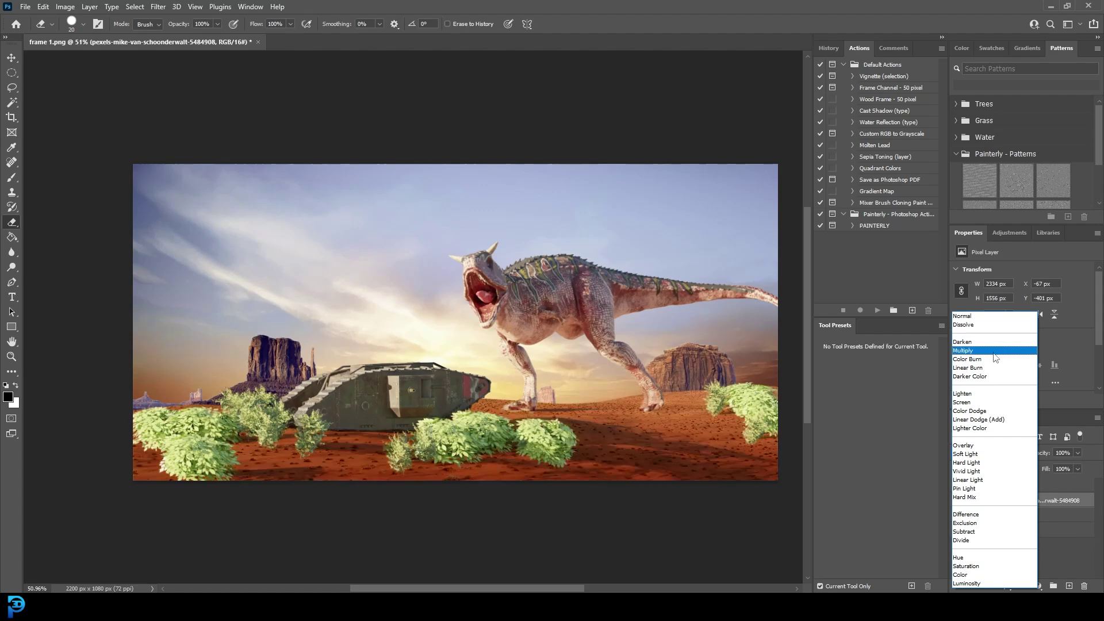
{"action": "left_click", "coordinate": [989, 445]}
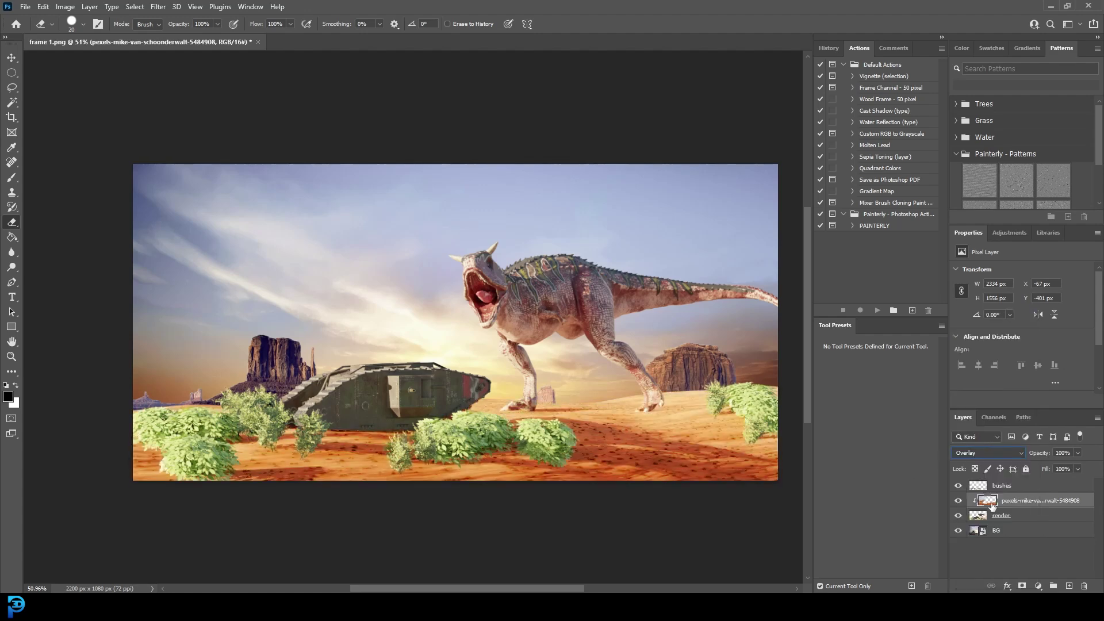
- Lower the desert photo layer's opacity to 71%
{"action": "left_click", "coordinate": [1078, 453]}
{"action": "left_click_drag", "start_coordinate": [1063, 466], "coordinate": [1061, 466]}
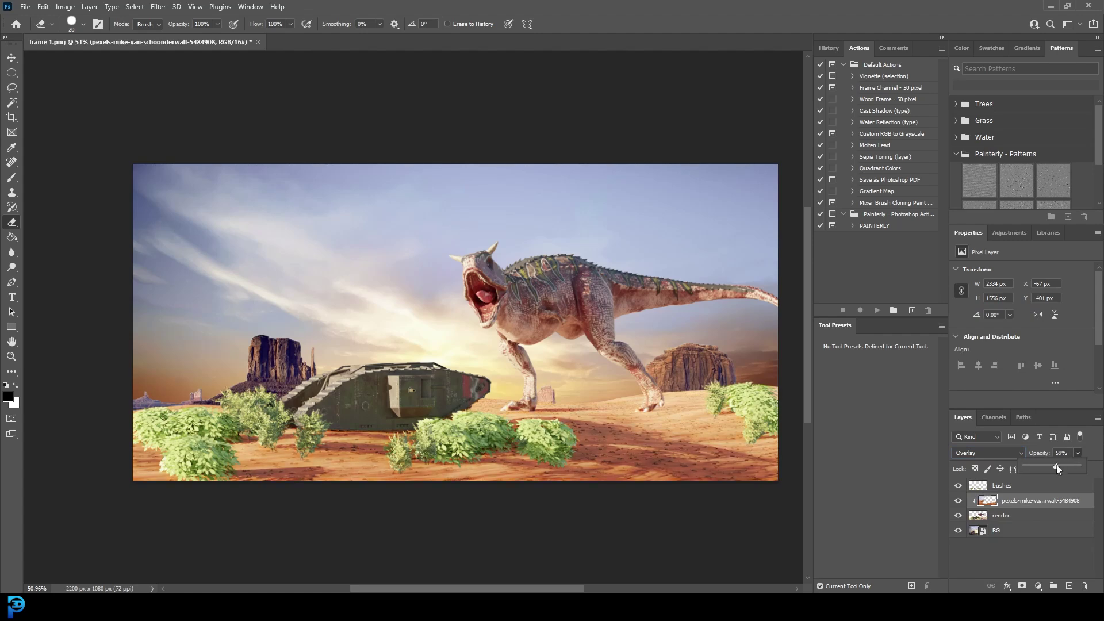
{"action": "left_click_drag", "start_coordinate": [1063, 468], "coordinate": [1060, 471]}
- Apply a Hue/Saturation adjustment to the desert photo layer to tone down the orange ground
{"action": "left_click", "coordinate": [65, 7]}
{"action": "mouse_move", "coordinate": [83, 36]}
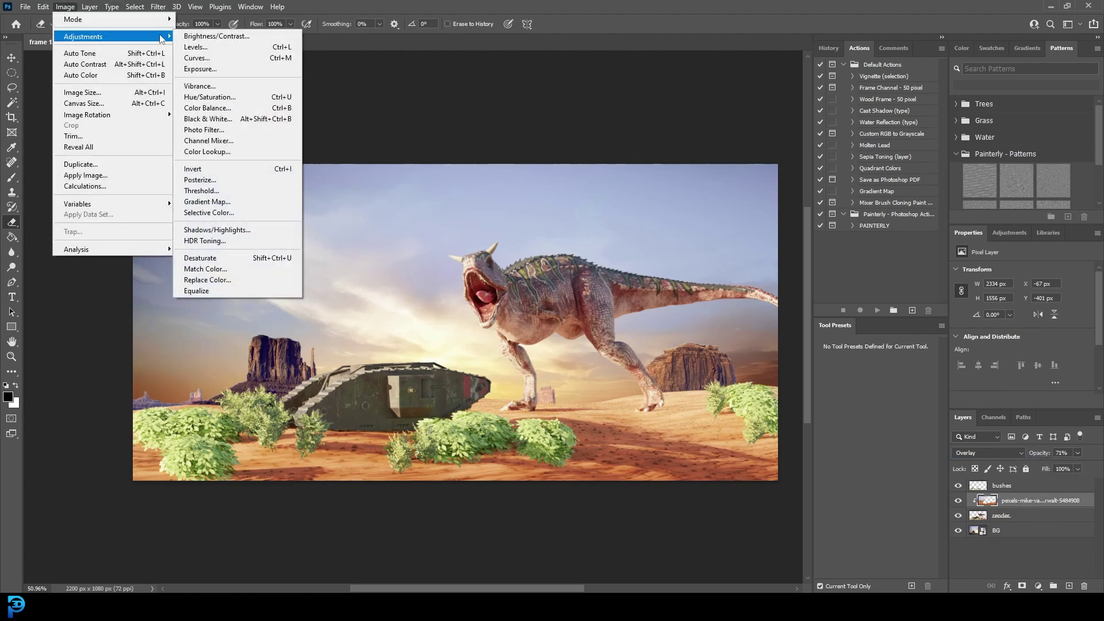
{"action": "left_click", "coordinate": [232, 98]}
{"action": "left_click_drag", "start_coordinate": [893, 219], "coordinate": [885, 292]}
{"action": "left_click_drag", "start_coordinate": [892, 247], "coordinate": [885, 253]}
{"action": "left_click", "coordinate": [1026, 160]}
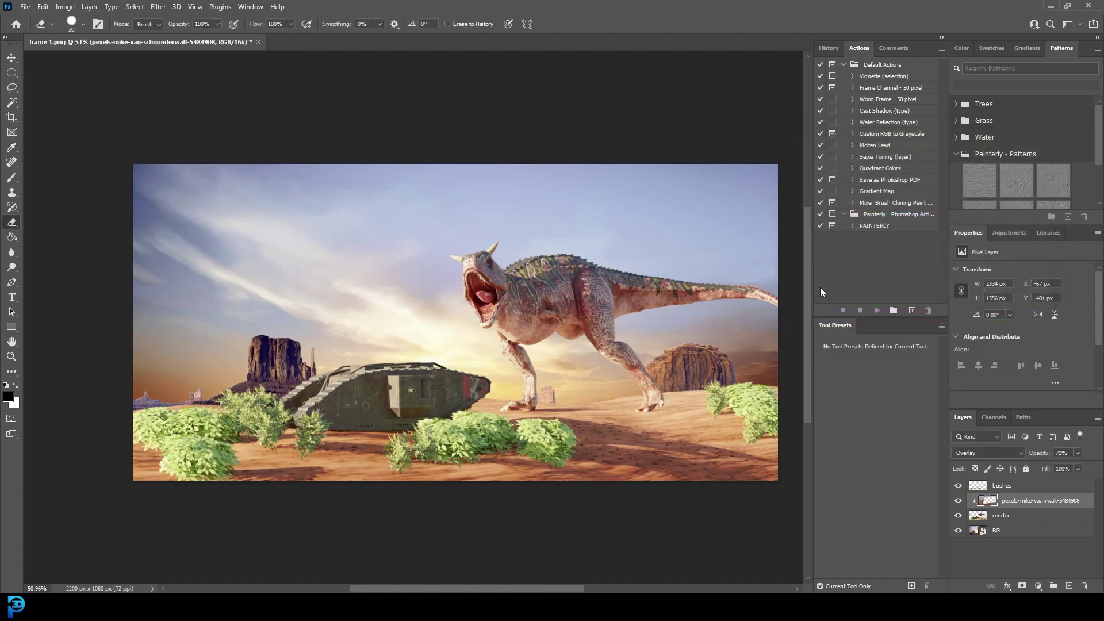
- Scale the BG layer up to about 2678 × 1900 px and reposition it at about X -411 px, Y -116 px
{"action": "left_click", "coordinate": [1000, 531]}
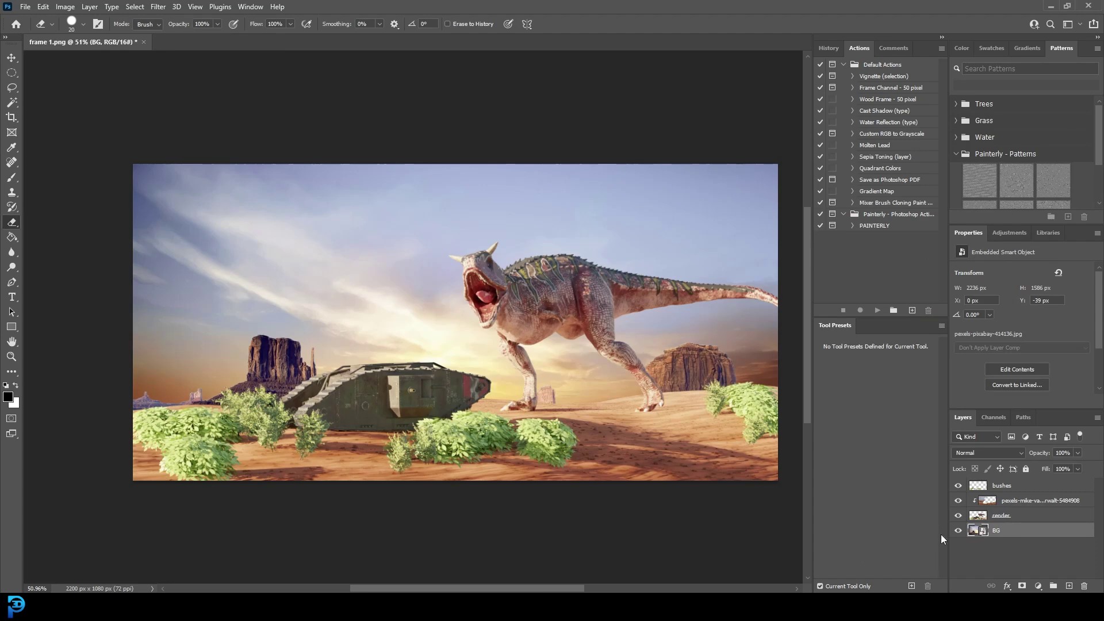
{"action": "key", "text": "ctrl+t"}
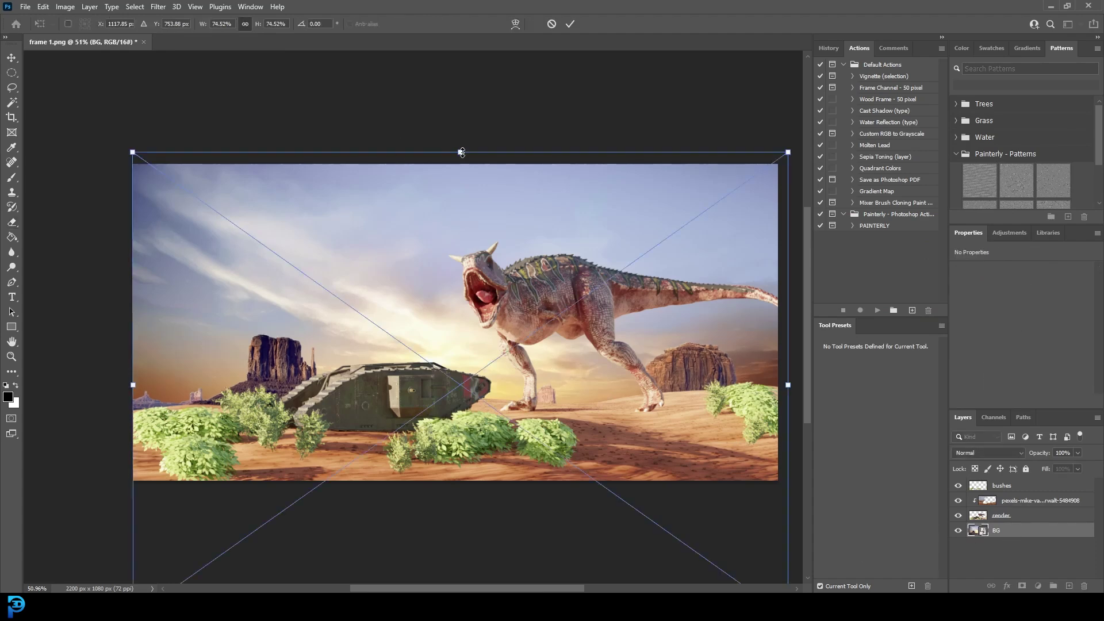
{"action": "left_click_drag", "start_coordinate": [461, 152], "coordinate": [461, 68]}
{"action": "mouse_move", "coordinate": [507, 222]}
{"action": "left_mouse_down"}
{"action": "mouse_move", "coordinate": [507, 322]}
{"action": "mouse_move", "coordinate": [444, 309]}
{"action": "mouse_move", "coordinate": [458, 288]}
{"action": "left_mouse_up"}
{"action": "right_click", "coordinate": [533, 269]}
{"action": "key", "text": "Return"}
{"action": "key", "text": "e"}
- Start a Curves adjustment on the BG layer and raise the red channel's midtones from input 111 to output 128
{"action": "scroll", "coordinate": [540, 355], "scroll_direction": "down", "scroll_amount": 3, "text": "alt"}
{"action": "scroll", "coordinate": [598, 361], "scroll_direction": "up", "scroll_amount": 3, "text": "alt"}
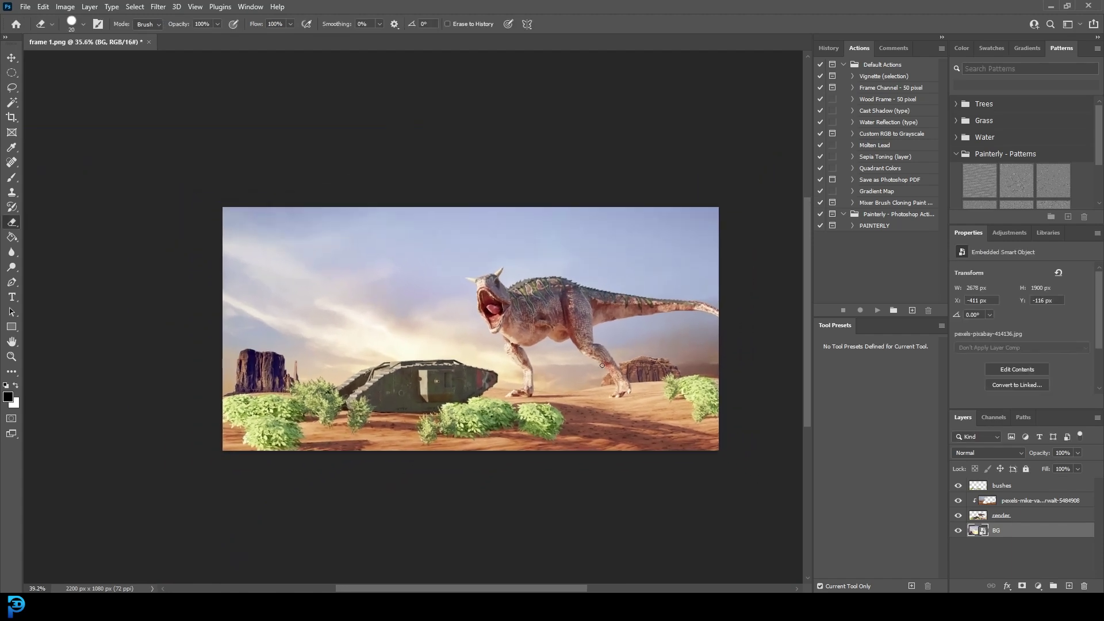
{"action": "left_click", "coordinate": [70, 11]}
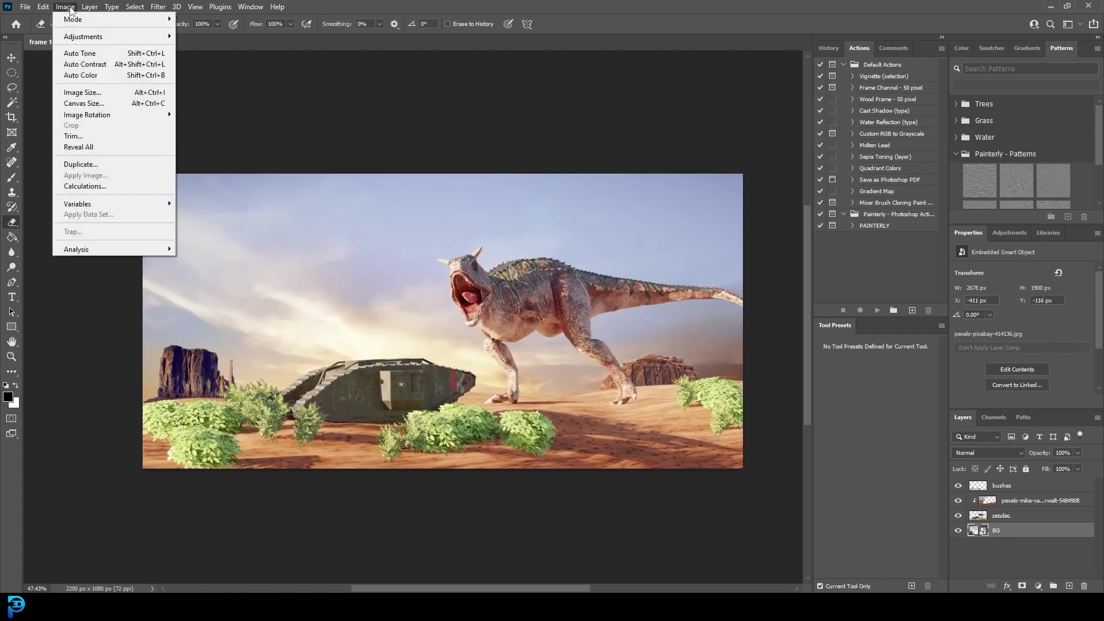
{"action": "mouse_move", "coordinate": [96, 38]}
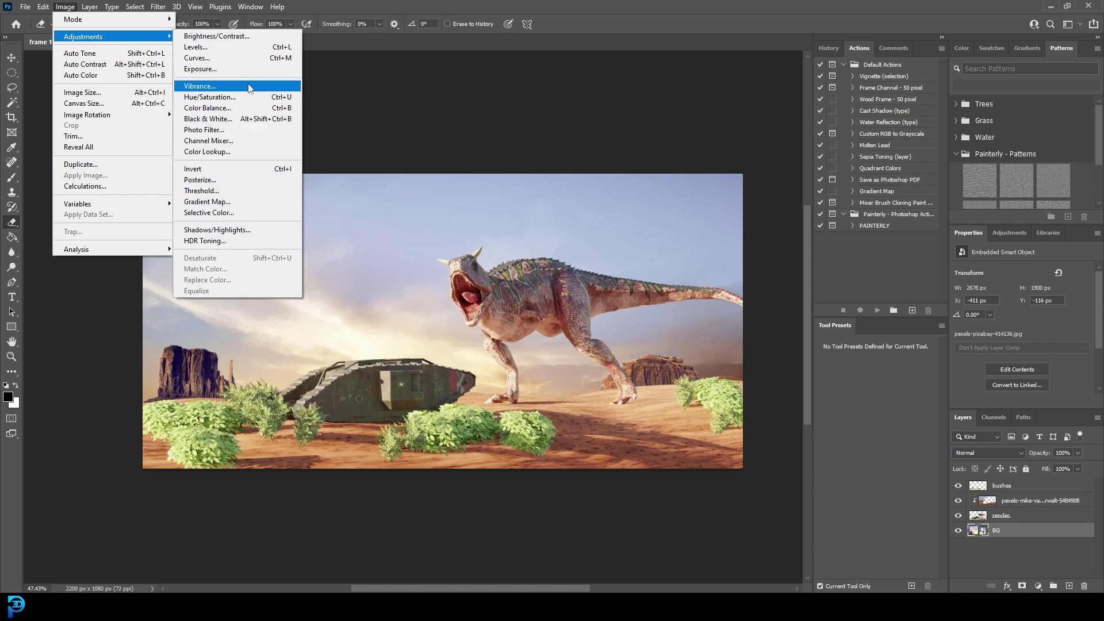
{"action": "left_click", "coordinate": [224, 59]}
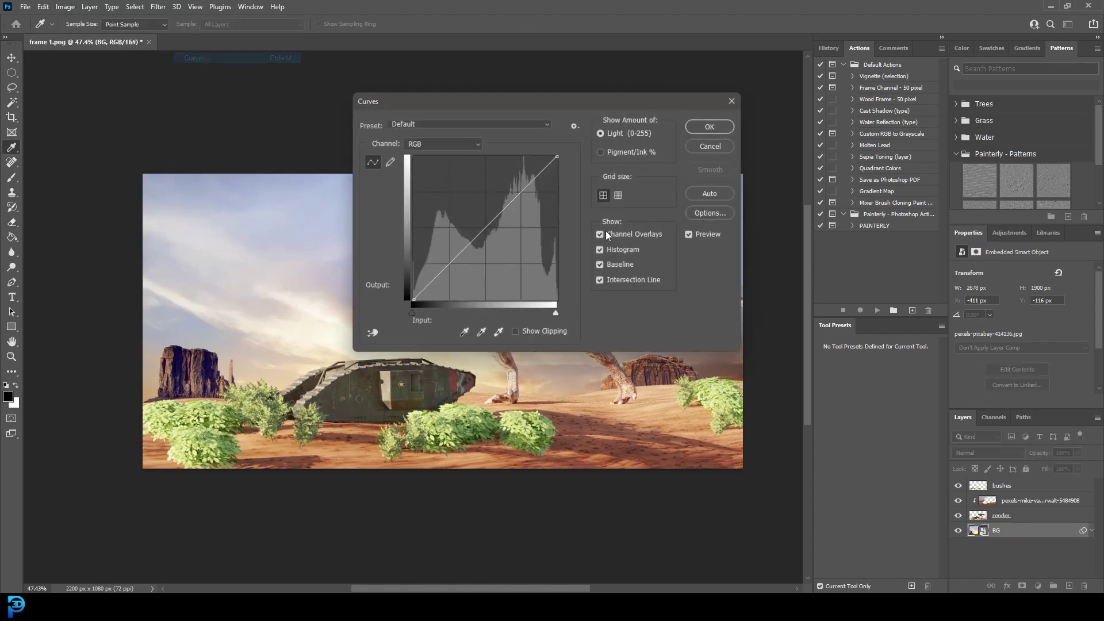
{"action": "left_click_drag", "start_coordinate": [547, 97], "coordinate": [945, 97]}
{"action": "left_click", "coordinate": [841, 142]}
{"action": "left_click", "coordinate": [822, 164]}
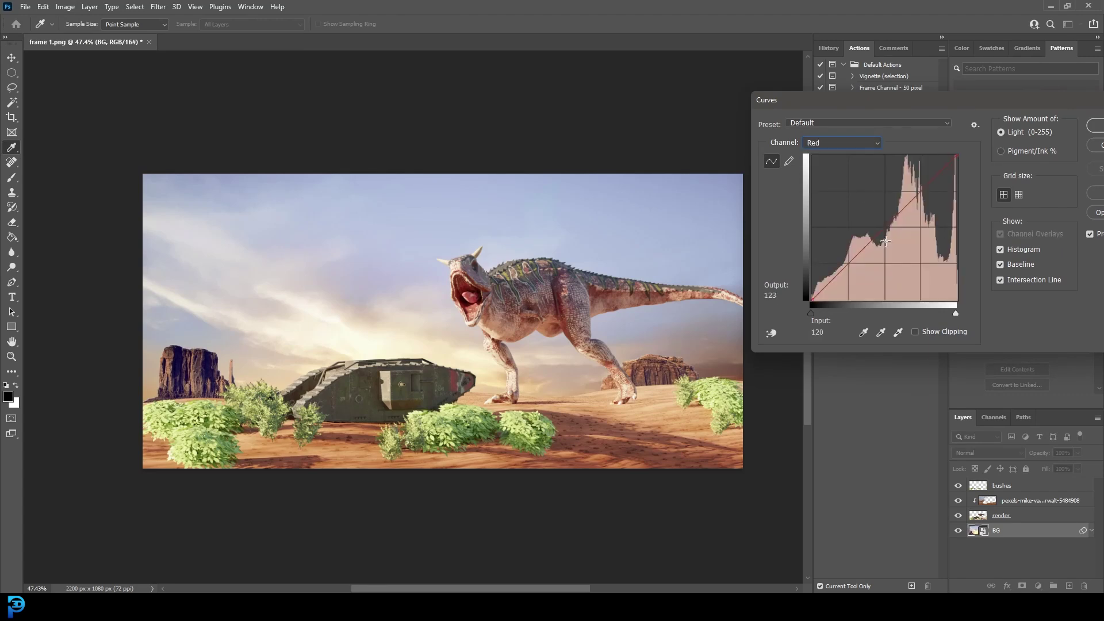
{"action": "left_click_drag", "start_coordinate": [889, 231], "coordinate": [875, 227]}
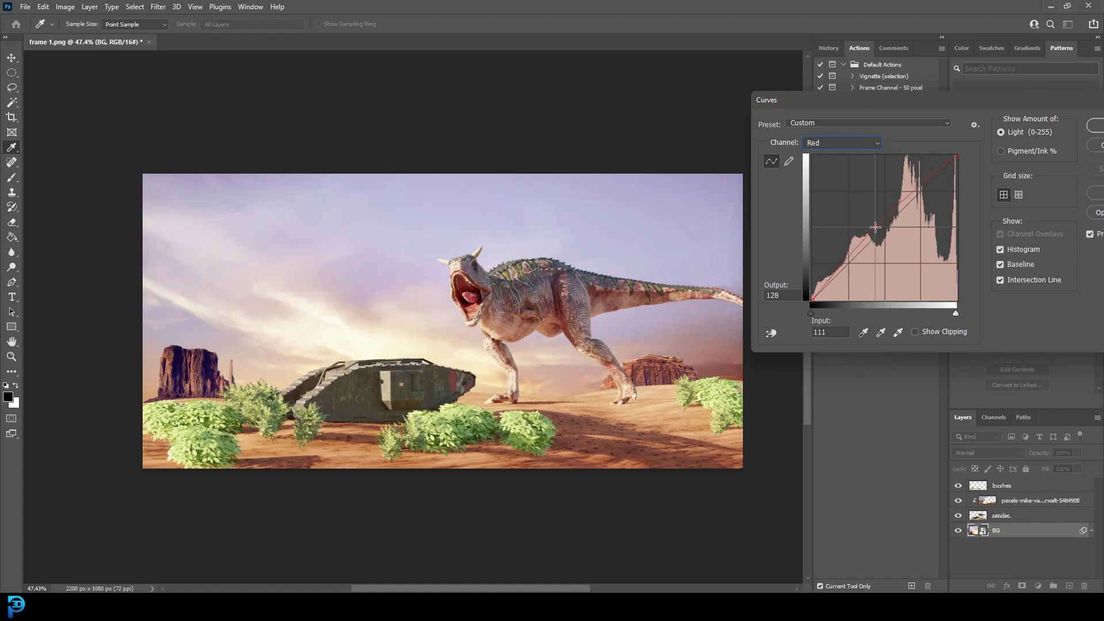
- Lower the blue channel's shadows in the BG curves from input 49 to output 36
{"action": "left_click", "coordinate": [841, 143]}
{"action": "left_click", "coordinate": [845, 183]}
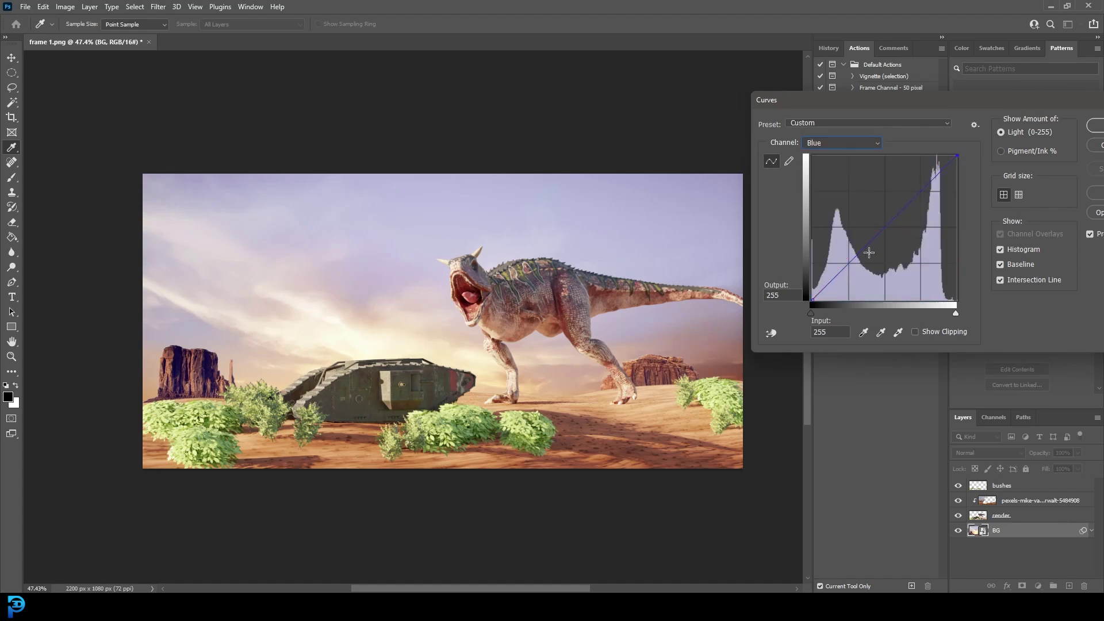
{"action": "left_click_drag", "start_coordinate": [838, 270], "coordinate": [840, 279]}
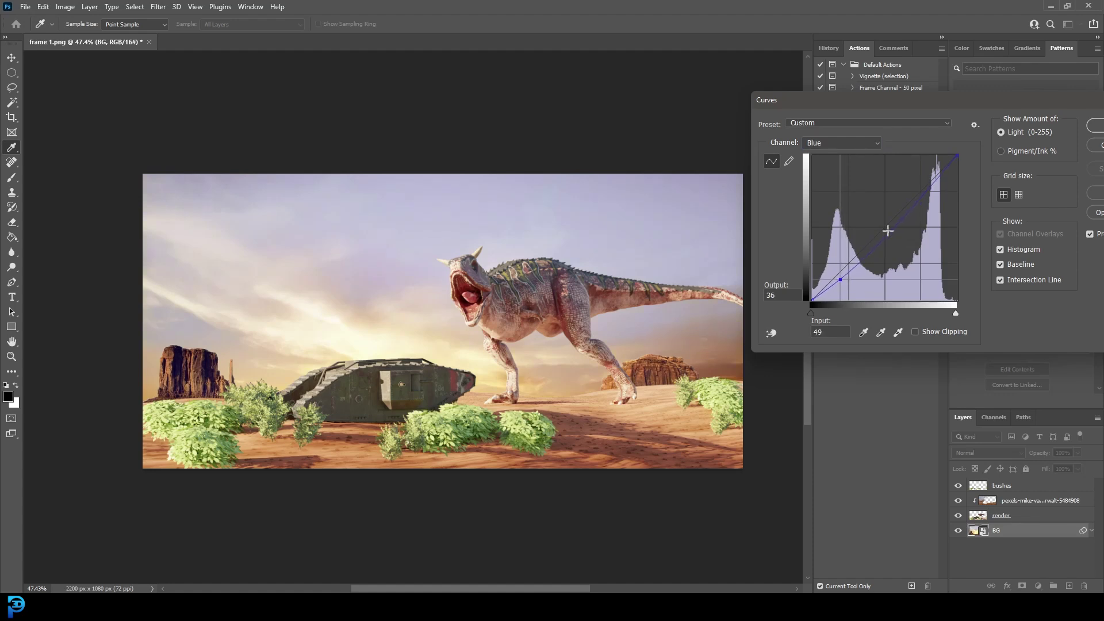
- Raise the RGB curve's highlights from input 197 to output 208, fine-tune a shadow point and apply the curves to BG
{"action": "left_click", "coordinate": [842, 143]}
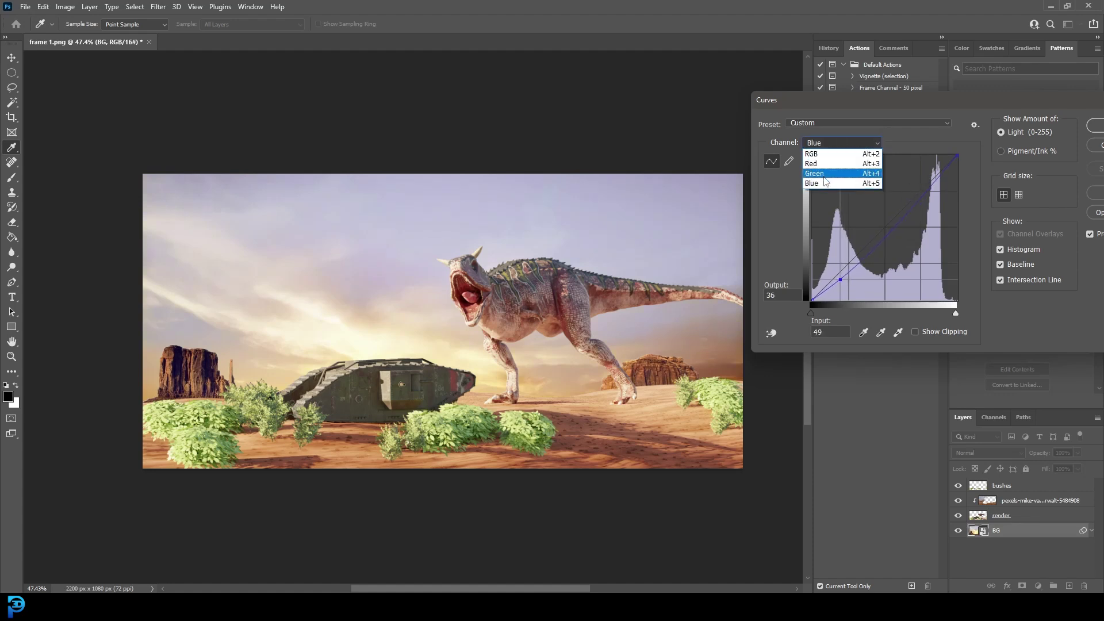
{"action": "left_click", "coordinate": [828, 153]}
{"action": "left_click_drag", "start_coordinate": [927, 188], "coordinate": [924, 182]}
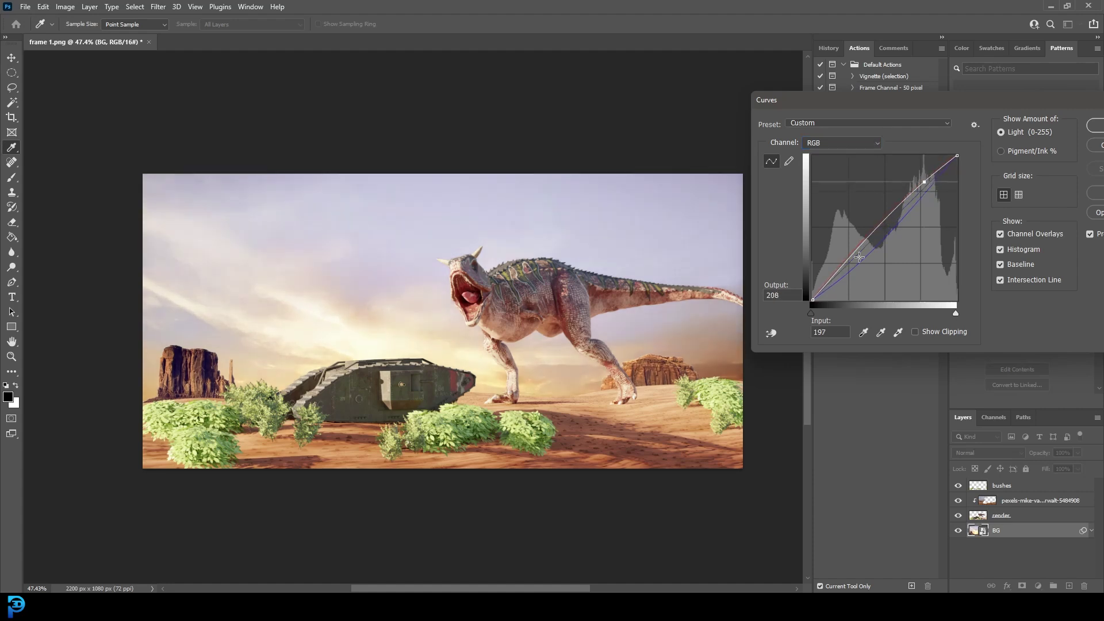
{"action": "left_click_drag", "start_coordinate": [850, 261], "coordinate": [854, 262]}
{"action": "left_click_drag", "start_coordinate": [1053, 101], "coordinate": [906, 102]}
{"action": "left_click", "coordinate": [953, 130]}
{"action": "key", "text": "e"}
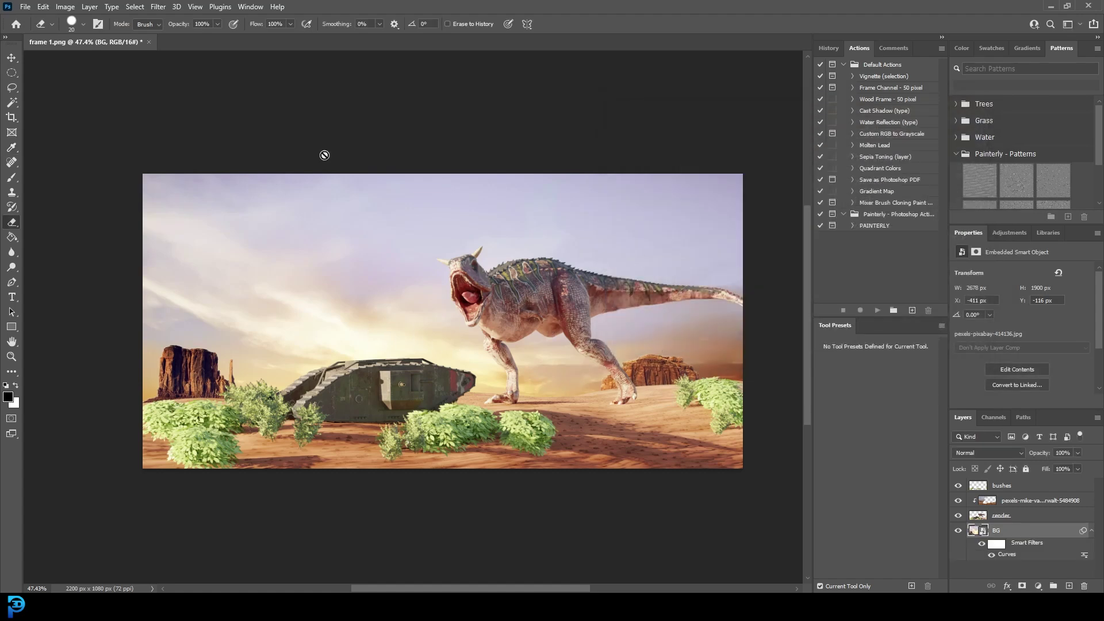
- Apply a Gaussian Blur with a 1.6 pixel radius to the BG layer
{"action": "left_click", "coordinate": [163, 9]}
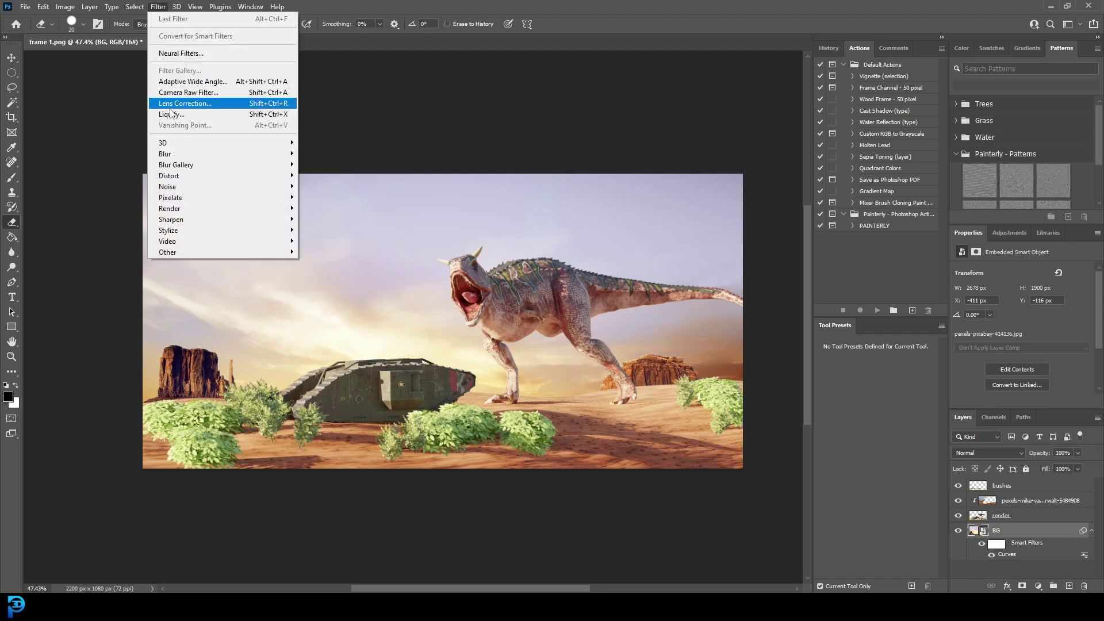
{"action": "mouse_move", "coordinate": [185, 157]}
{"action": "left_click", "coordinate": [329, 196]}
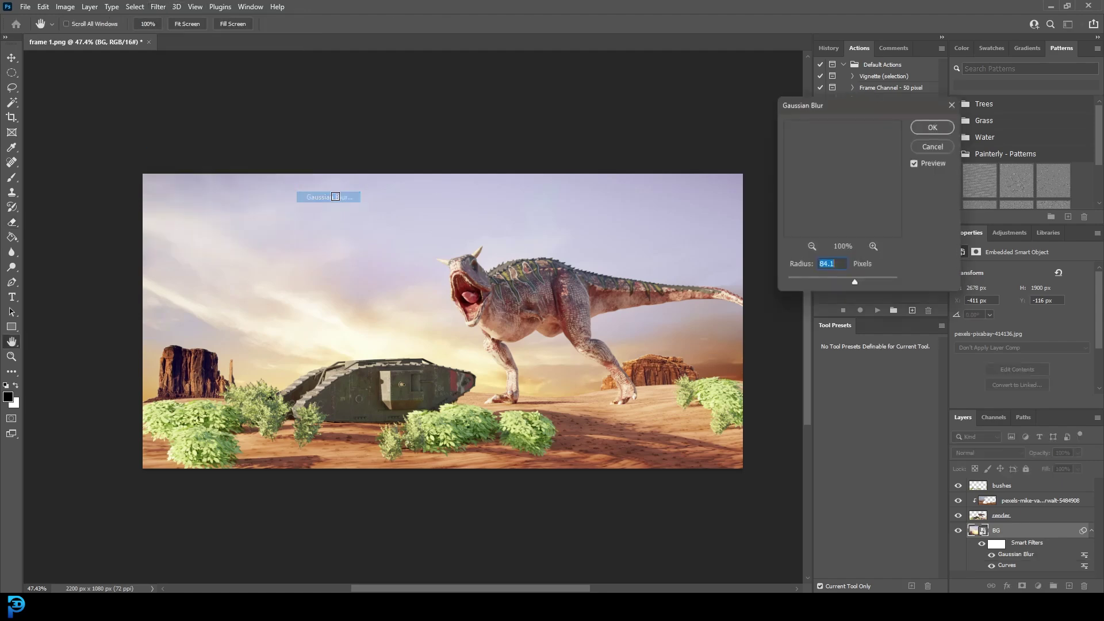
{"action": "left_click_drag", "start_coordinate": [793, 285], "coordinate": [792, 287]}
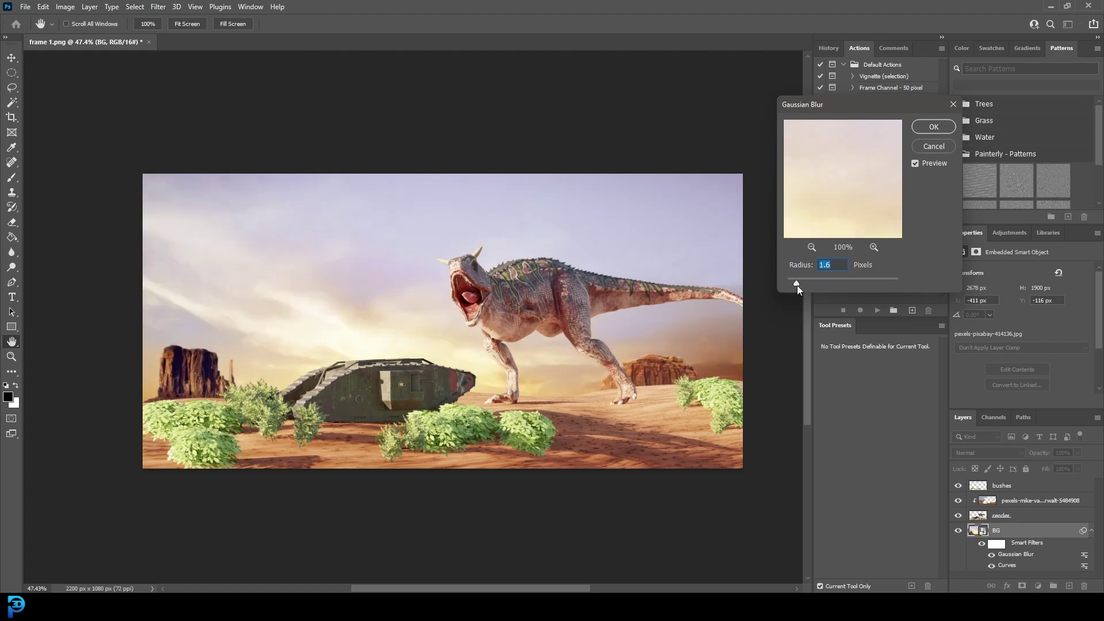
{"action": "left_click", "coordinate": [934, 127]}
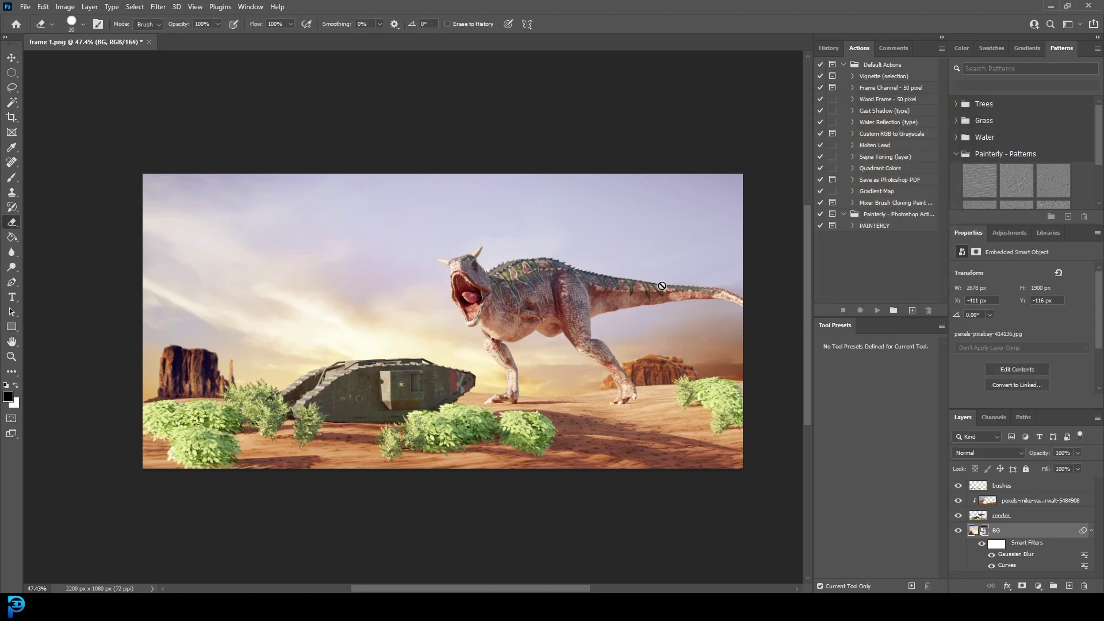
- Start a Curves adjustment on the render layer and set RGB points at input 92, output 90 and input 199, output 203
{"action": "scroll", "coordinate": [664, 329], "scroll_direction": "down", "scroll_amount": 3, "text": "alt"}
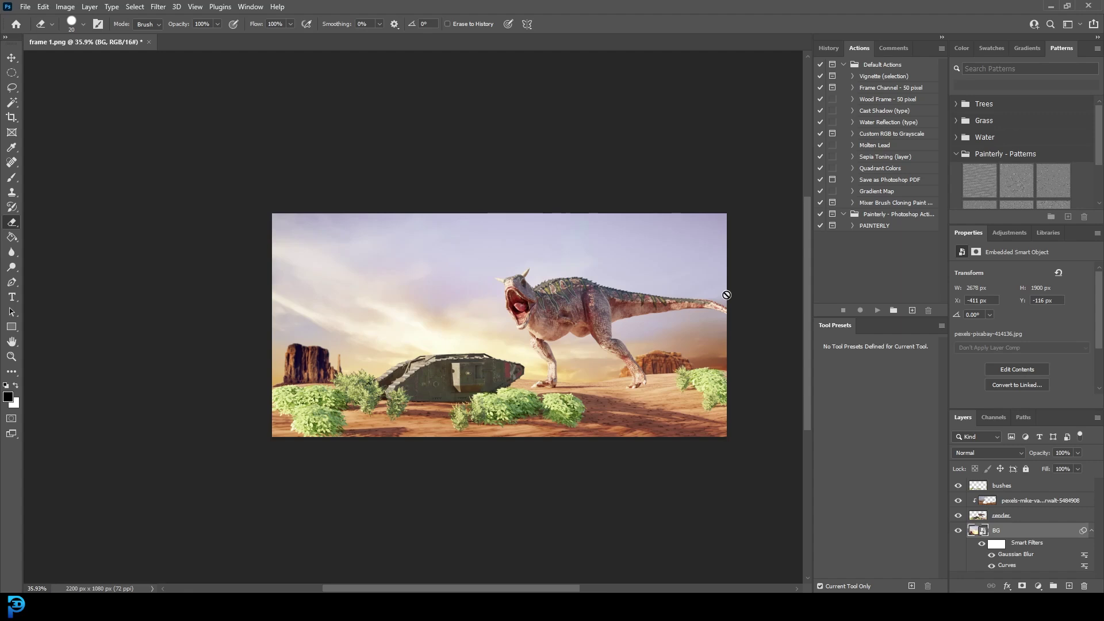
{"action": "scroll", "coordinate": [669, 332], "scroll_direction": "up", "scroll_amount": 3, "text": "alt"}
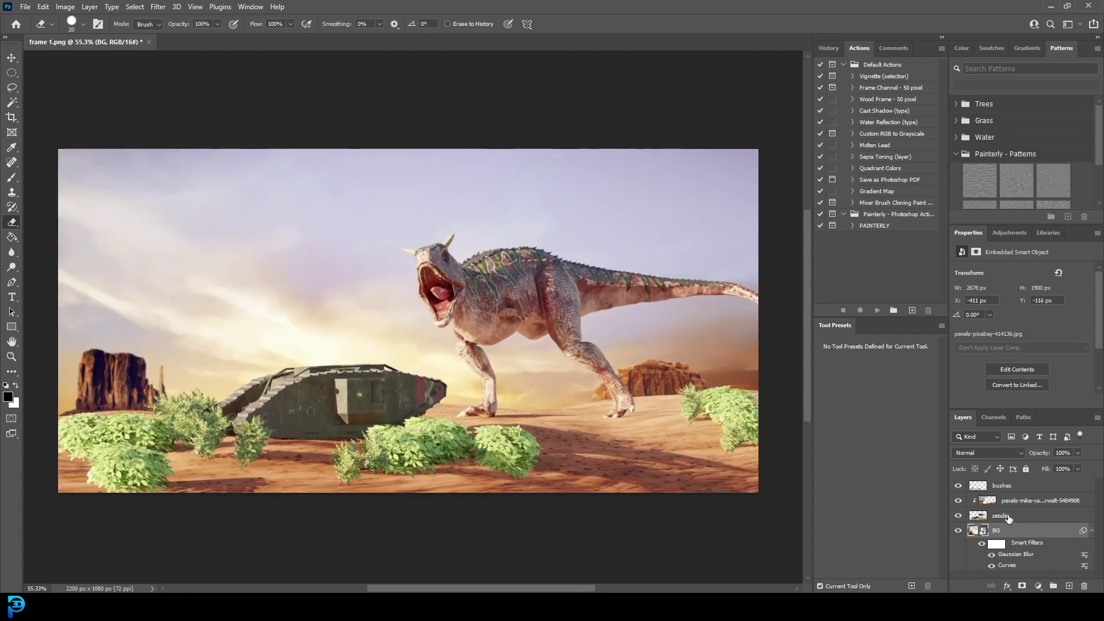
{"action": "left_click", "coordinate": [1013, 521]}
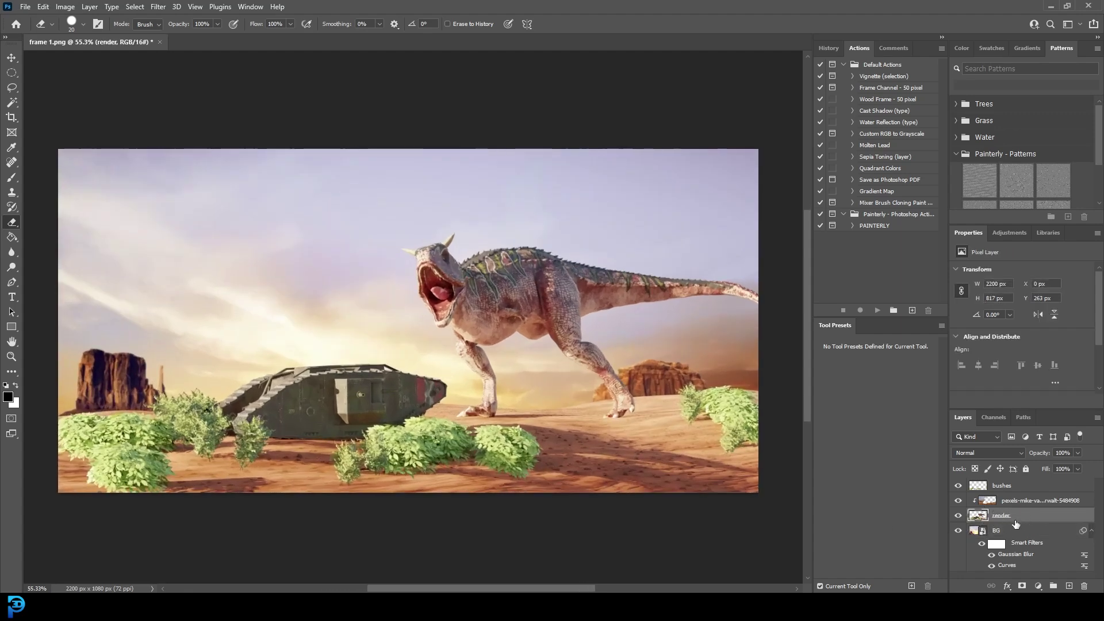
{"action": "left_click", "coordinate": [65, 6]}
{"action": "mouse_move", "coordinate": [86, 37]}
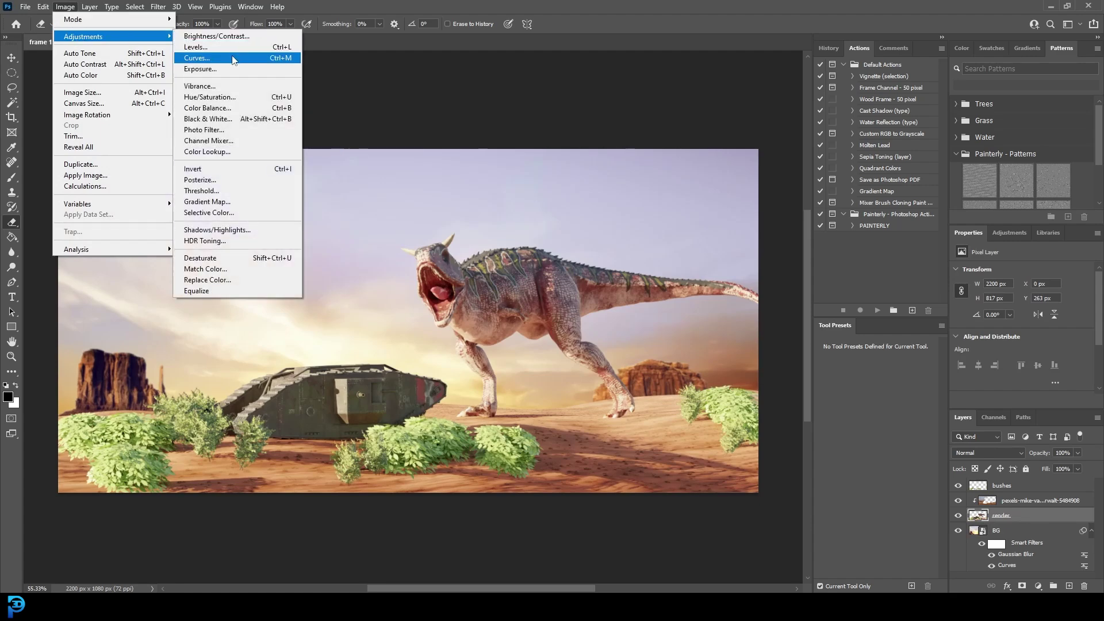
{"action": "left_click", "coordinate": [233, 57]}
{"action": "left_click_drag", "start_coordinate": [847, 136], "coordinate": [847, 127]}
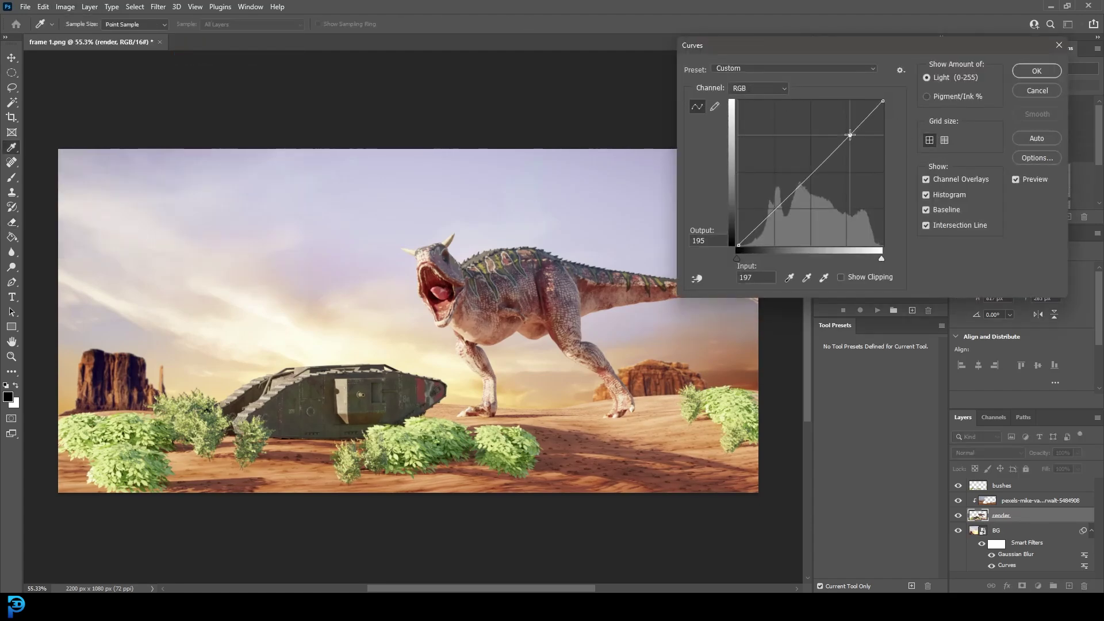
{"action": "left_click_drag", "start_coordinate": [783, 191], "coordinate": [791, 194]}
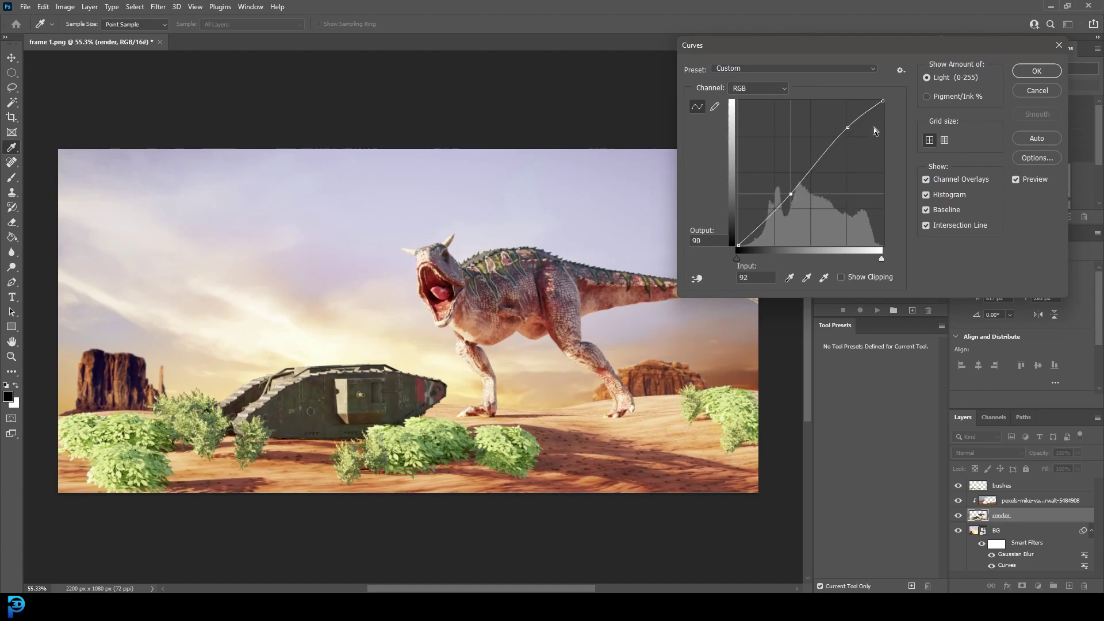
{"action": "left_click_drag", "start_coordinate": [847, 127], "coordinate": [853, 129]}
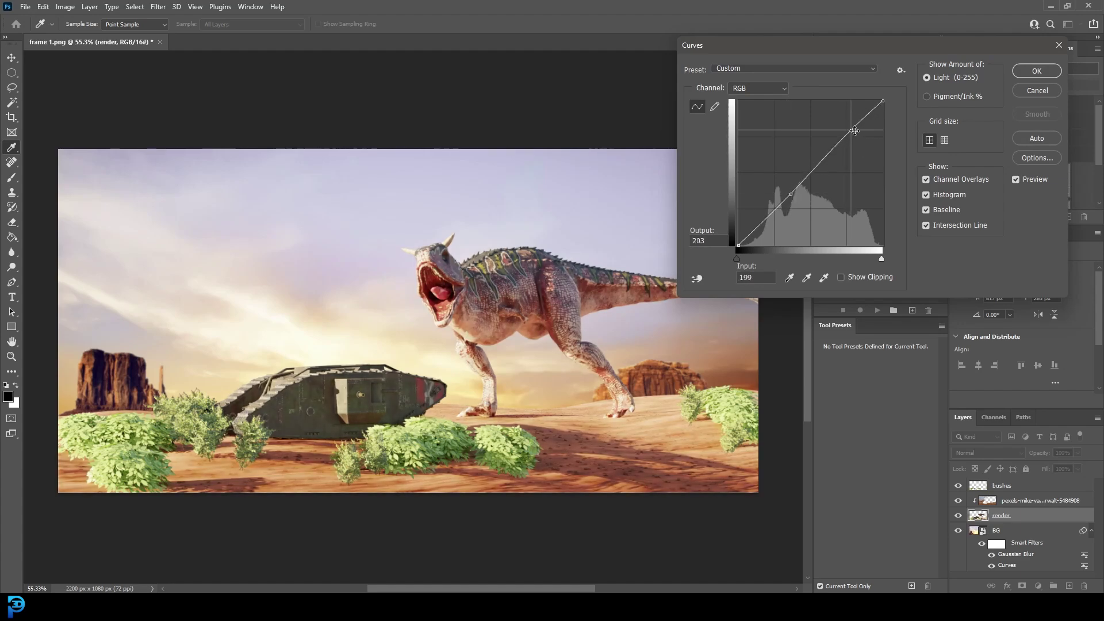
- Lower the red channel from input 87 to output 76 and apply the curves to the render layer
{"action": "left_click", "coordinate": [757, 88]}
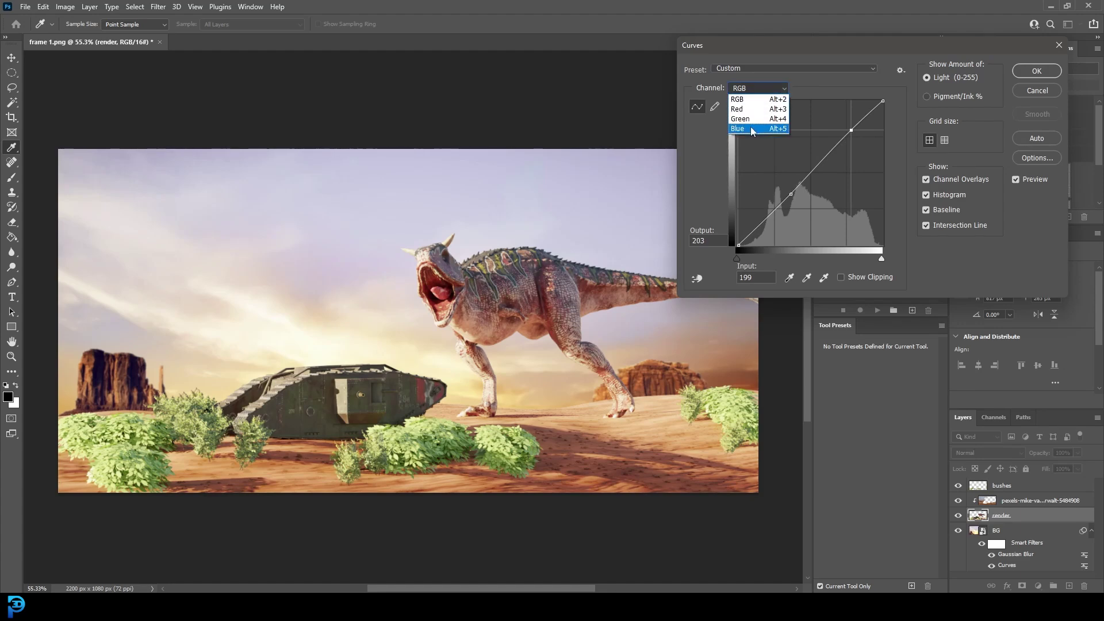
{"action": "left_click", "coordinate": [748, 108]}
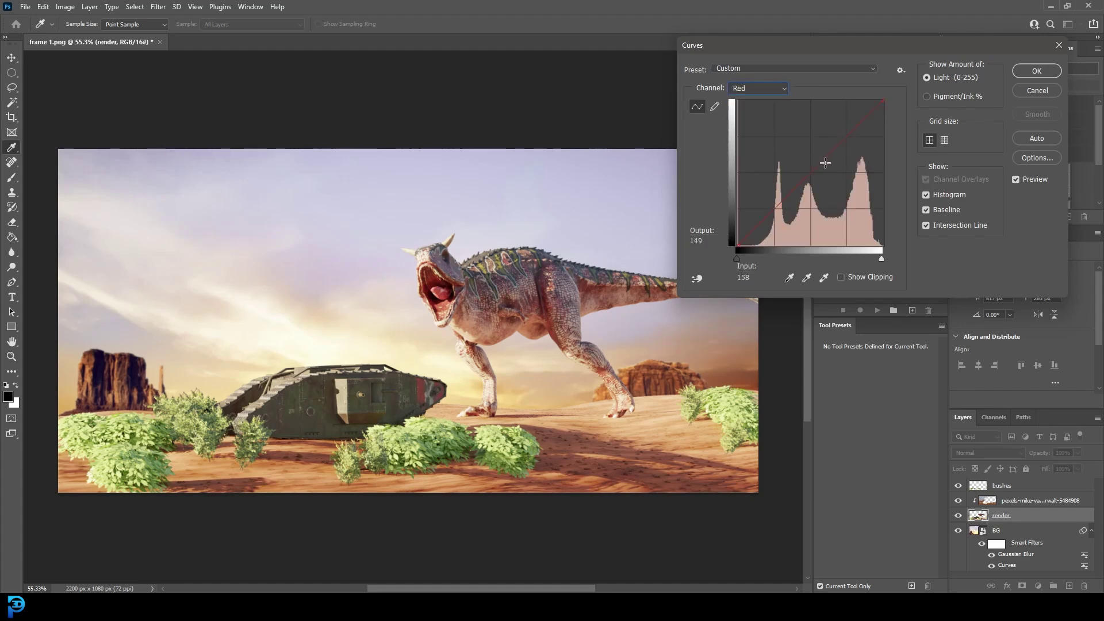
{"action": "left_click_drag", "start_coordinate": [790, 195], "coordinate": [788, 201]}
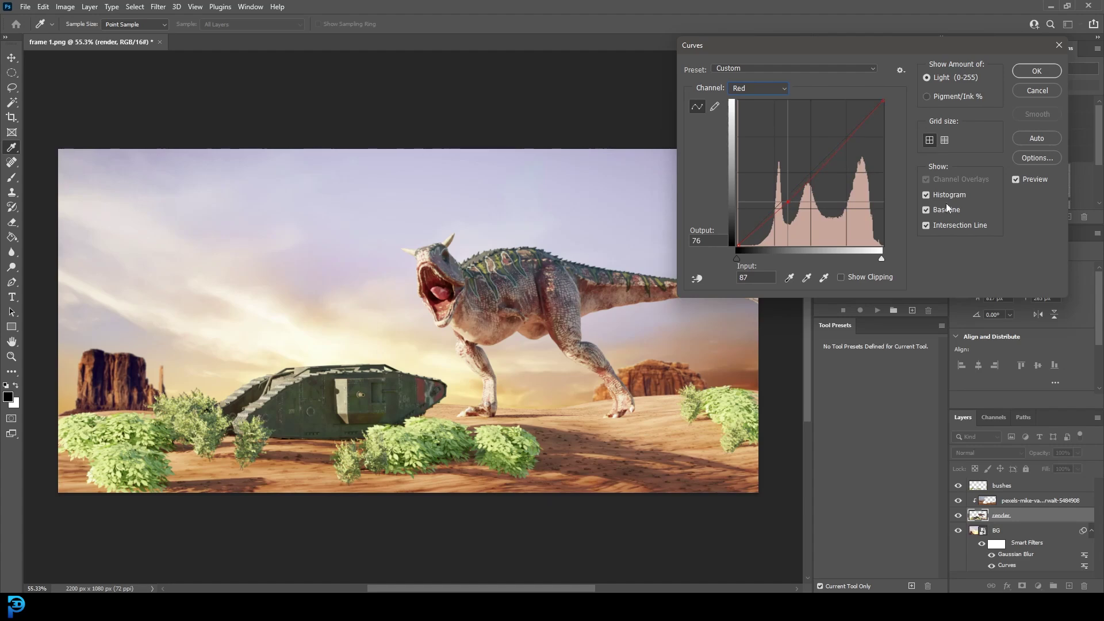
{"action": "left_click", "coordinate": [1036, 71]}
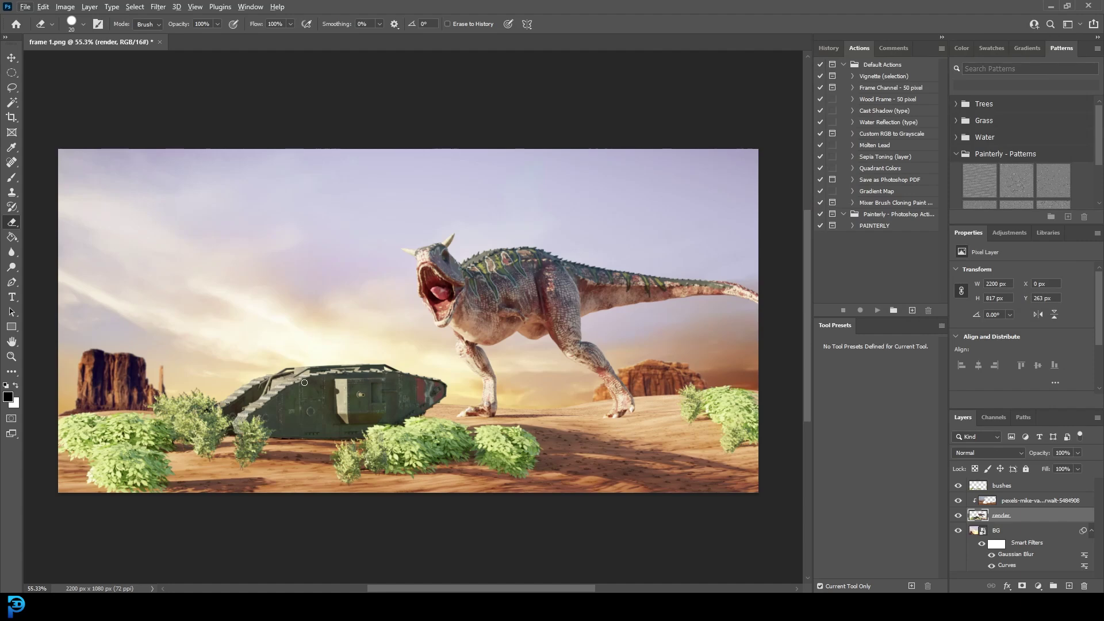
- Soften the edge of the dinosaur's hind leg on the render layer with the Blur tool at size 175
{"action": "scroll", "coordinate": [190, 403], "scroll_direction": "up", "scroll_amount": 1, "text": "alt"}
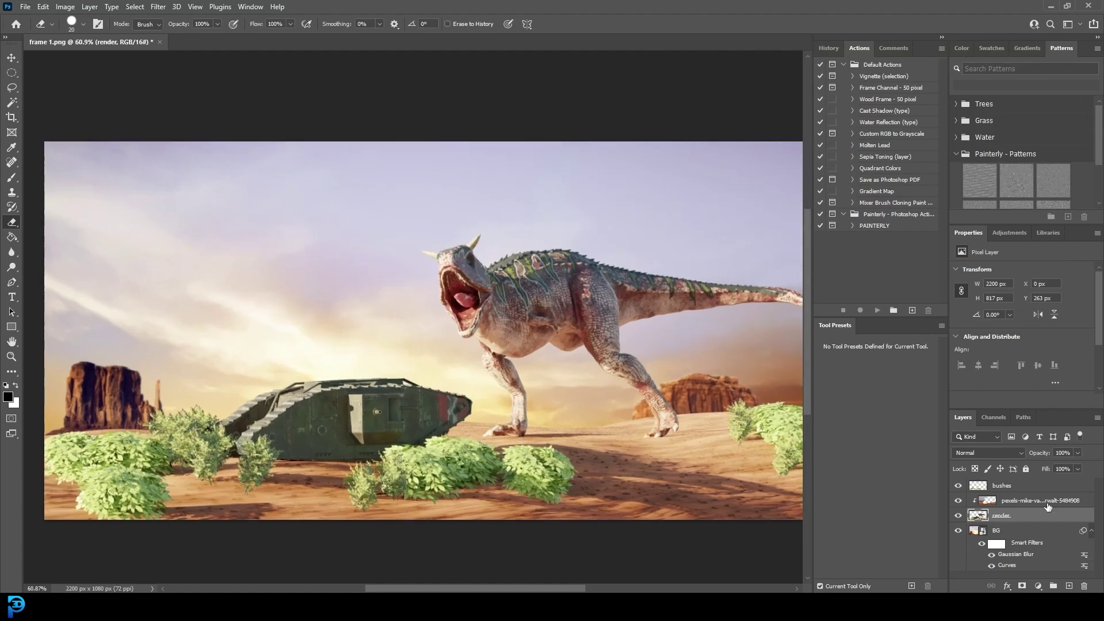
{"action": "left_click", "coordinate": [16, 251]}
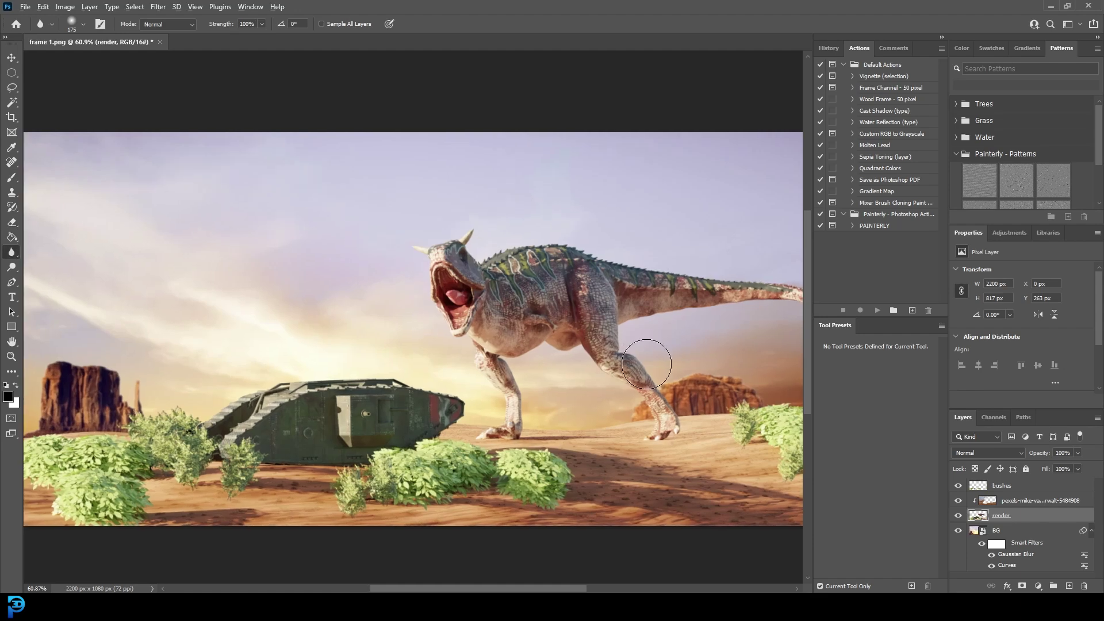
{"action": "scroll", "coordinate": [646, 364], "scroll_direction": "up", "scroll_amount": 2, "text": "alt"}
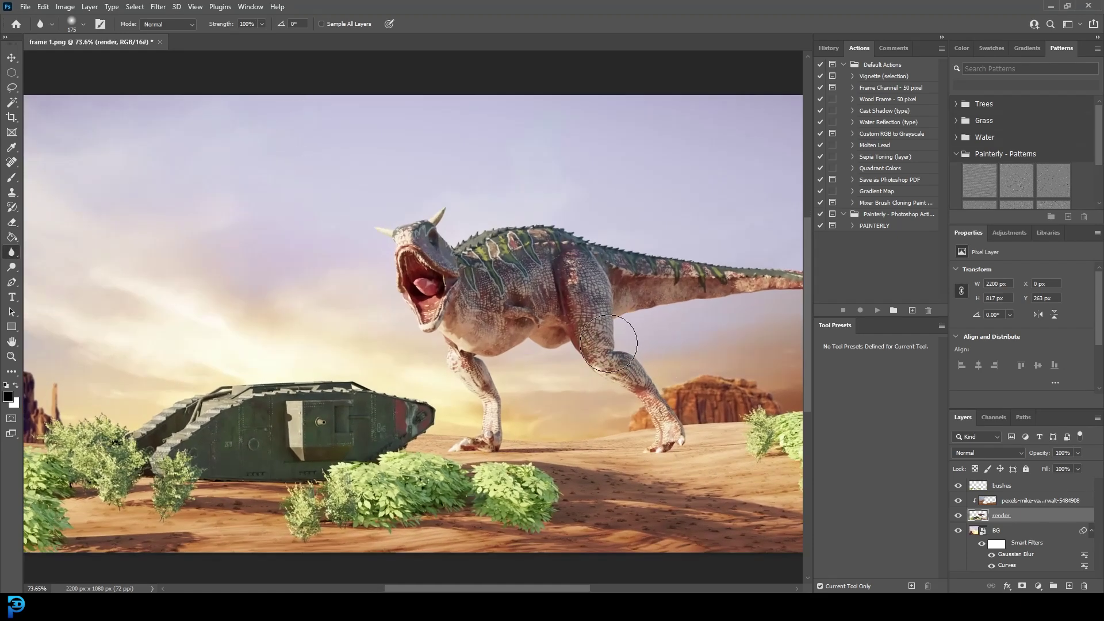
{"action": "mouse_move", "coordinate": [625, 358]}
{"action": "left_mouse_down"}
{"action": "mouse_move", "coordinate": [698, 354]}
{"action": "mouse_move", "coordinate": [661, 377]}
{"action": "mouse_move", "coordinate": [702, 396]}
{"action": "mouse_move", "coordinate": [654, 423]}
{"action": "left_mouse_up"}
- Reduce the Blur tool's brush to size 90 and soften the dinosaur's head around the horns
{"action": "key", "text": "bracketleft"}
{"action": "key", "text": "bracketleft"}
{"action": "key", "text": "bracketleft"}
{"action": "key", "text": "bracketleft"}
{"action": "left_click_drag", "start_coordinate": [673, 345], "coordinate": [528, 350]}
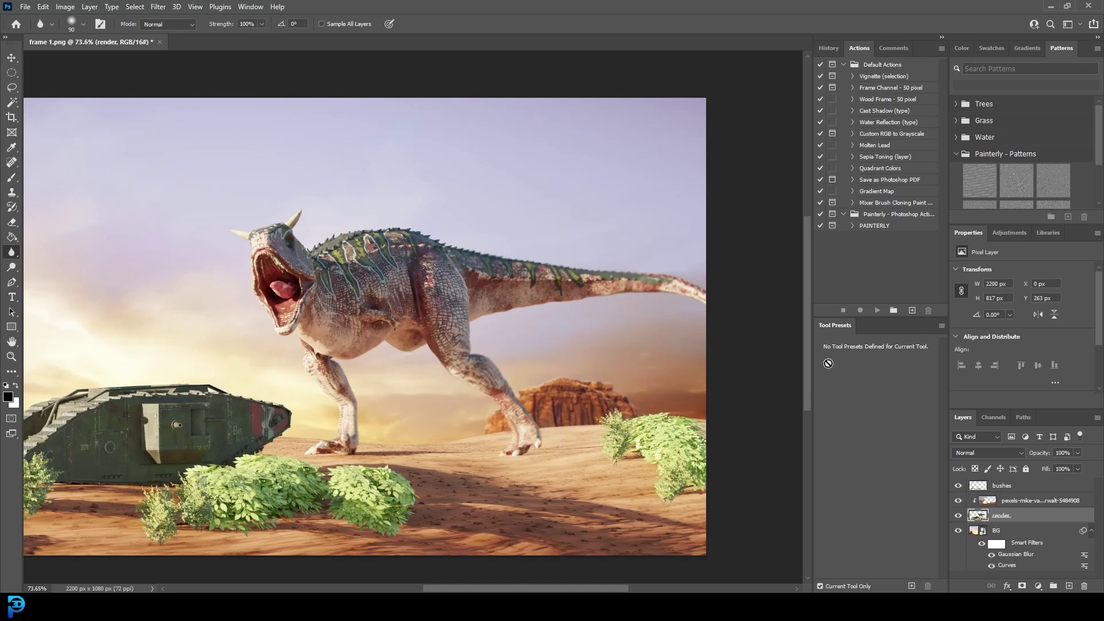
{"action": "left_click", "coordinate": [262, 223]}
{"action": "scroll", "coordinate": [549, 394], "scroll_direction": "down", "scroll_amount": 2, "text": "alt"}
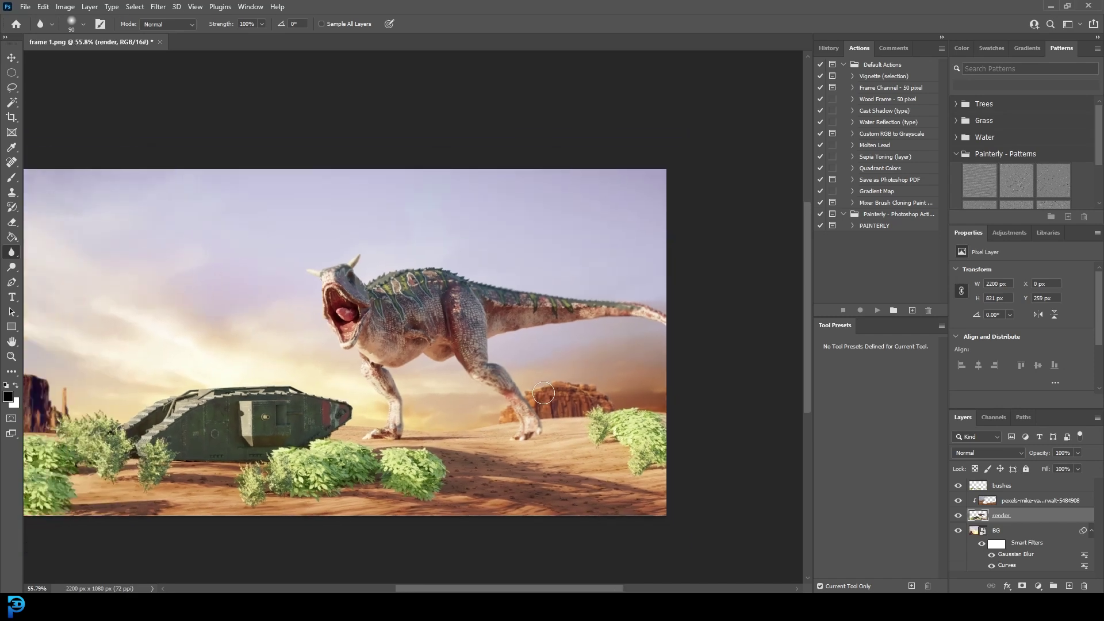
{"action": "scroll", "coordinate": [241, 426], "scroll_direction": "up", "scroll_amount": 2, "text": "alt"}
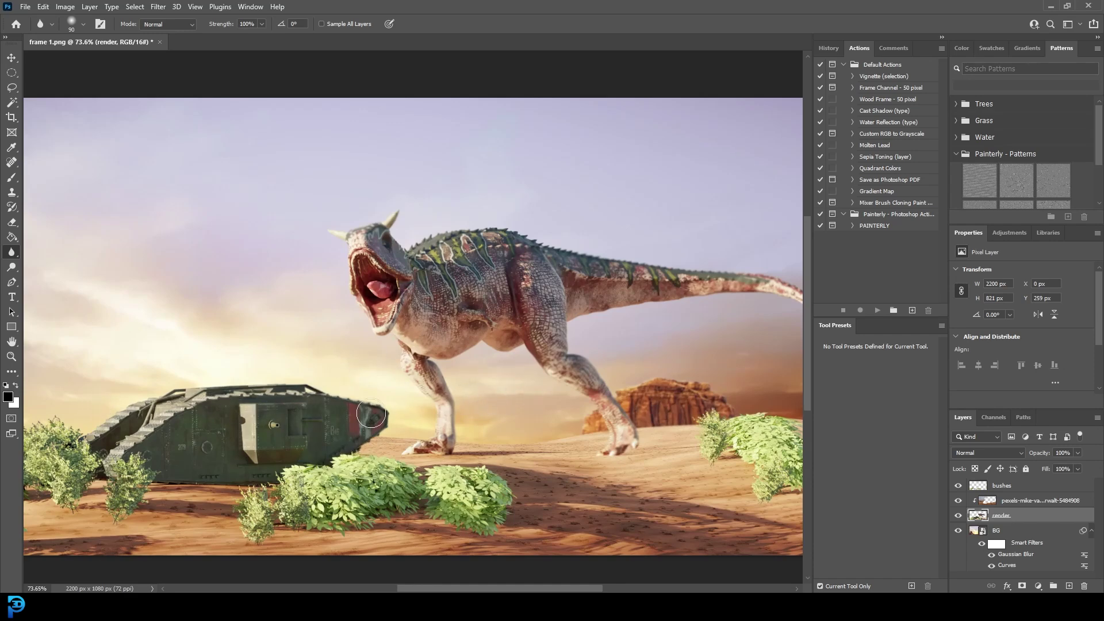
{"action": "scroll", "coordinate": [490, 393], "scroll_direction": "down", "scroll_amount": 3, "text": "alt"}
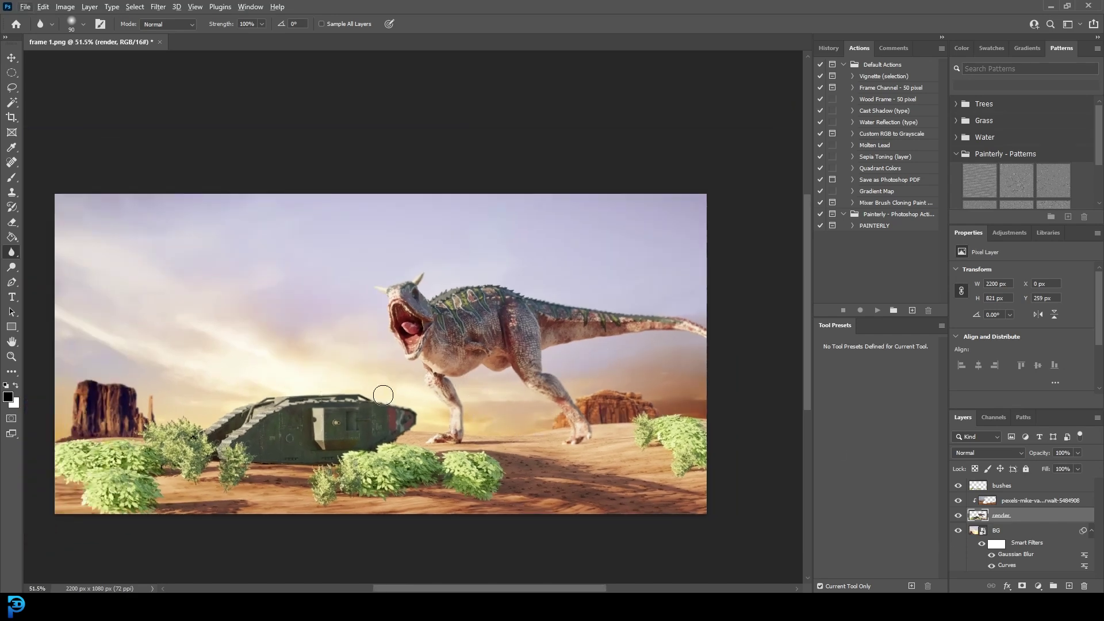
{"action": "left_click_drag", "start_coordinate": [483, 589], "coordinate": [466, 589]}
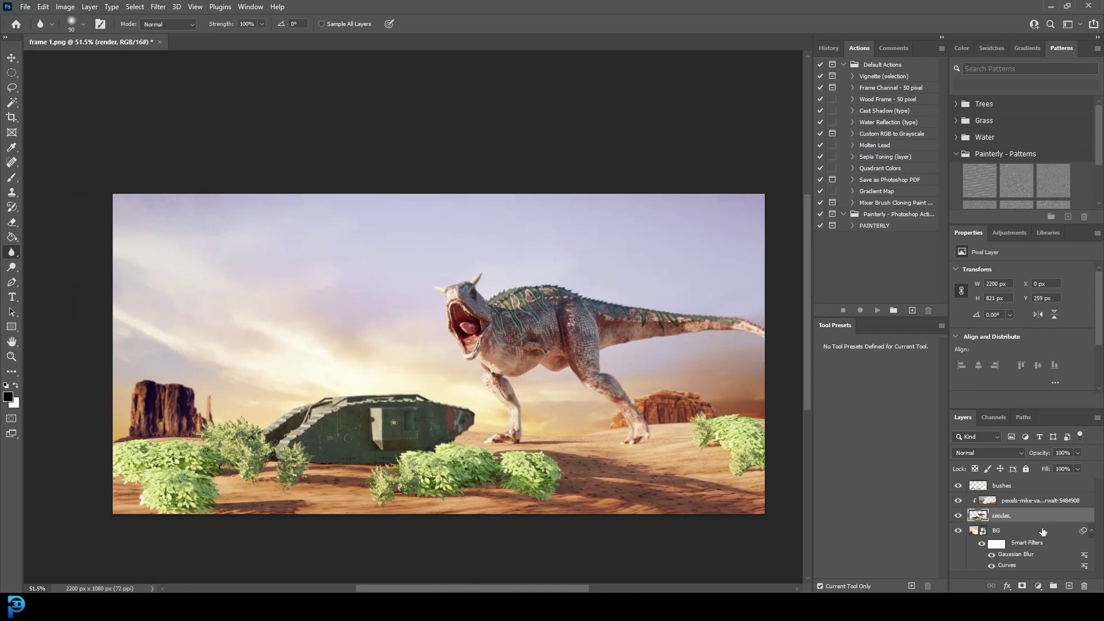
- Apply Hue/Saturation to the BG layer with hue -4, saturation -28 and lightness +6
{"action": "left_click", "coordinate": [1023, 501]}
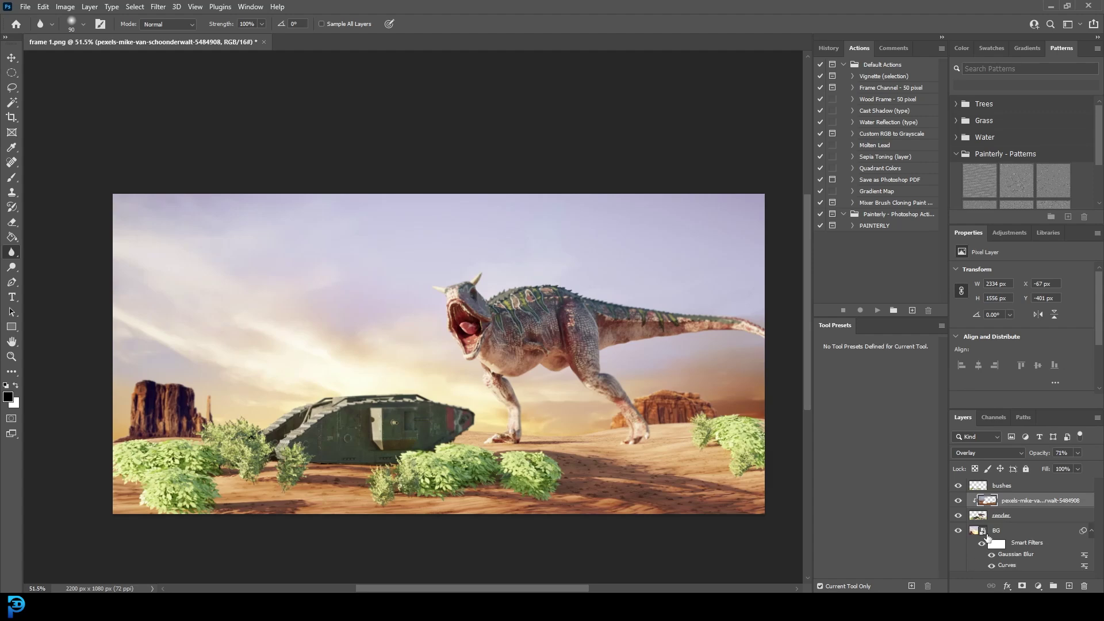
{"action": "left_click", "coordinate": [1016, 534]}
{"action": "left_click", "coordinate": [65, 6]}
{"action": "mouse_move", "coordinate": [87, 37]}
{"action": "left_click", "coordinate": [207, 96]}
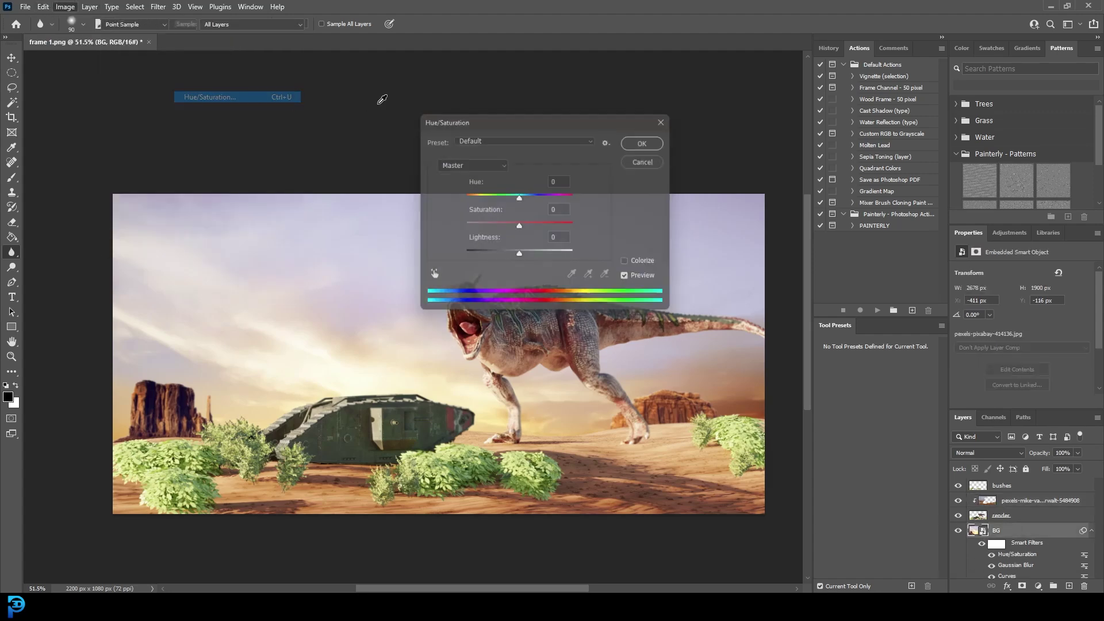
{"action": "left_click_drag", "start_coordinate": [521, 230], "coordinate": [526, 271]}
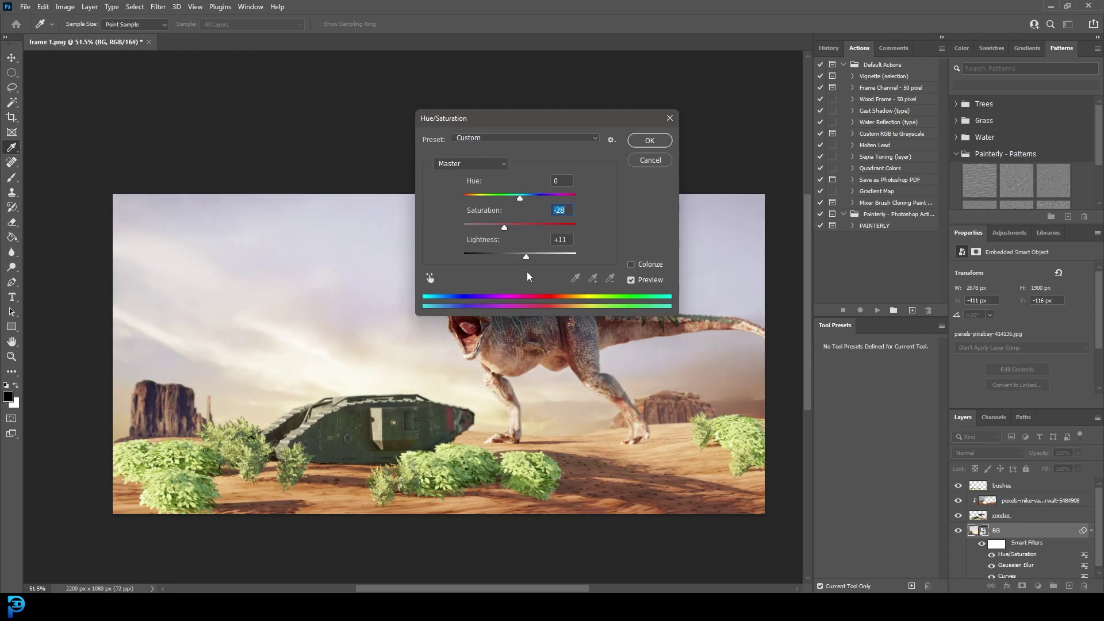
{"action": "key", "text": "Tab"}
{"action": "left_click_drag", "start_coordinate": [521, 196], "coordinate": [518, 199]}
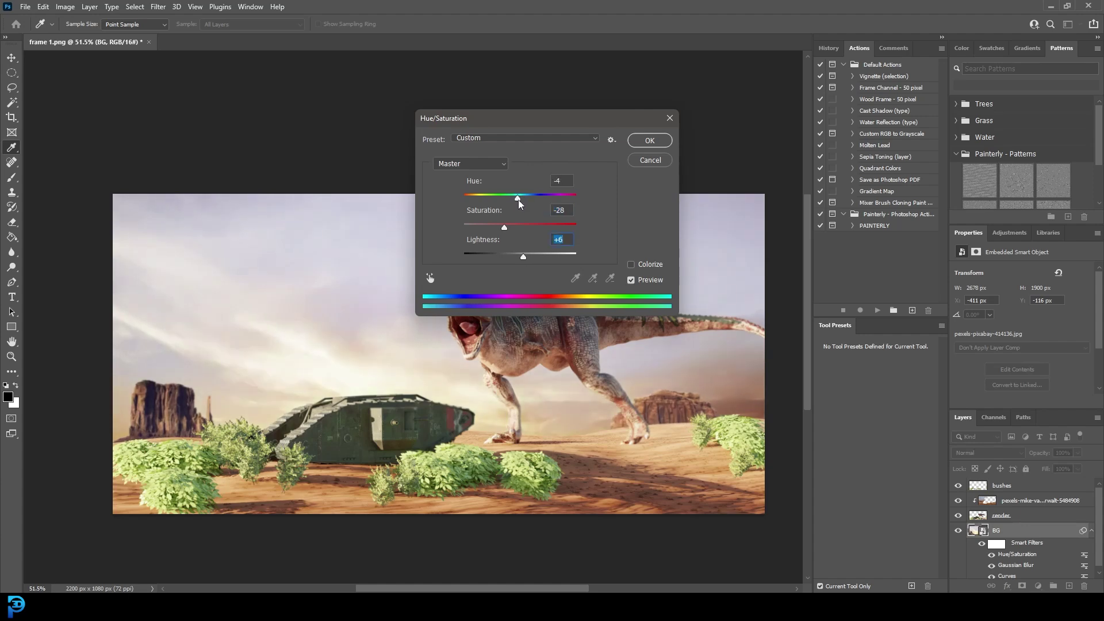
{"action": "left_click_drag", "start_coordinate": [530, 123], "coordinate": [734, 81]}
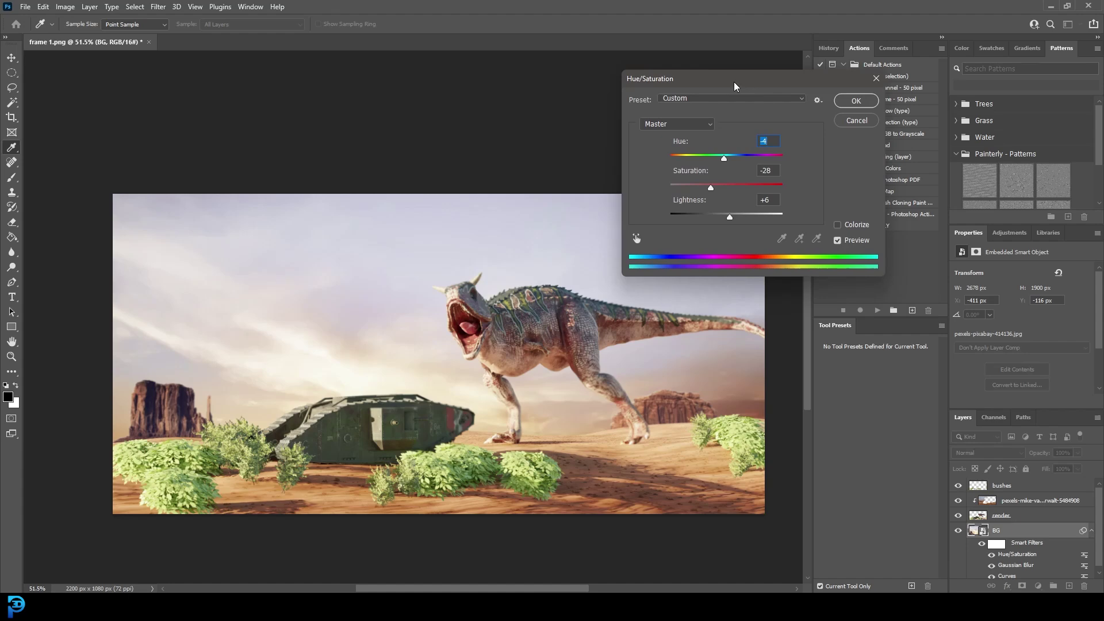
{"action": "left_click", "coordinate": [855, 110]}
{"action": "key", "text": "r"}
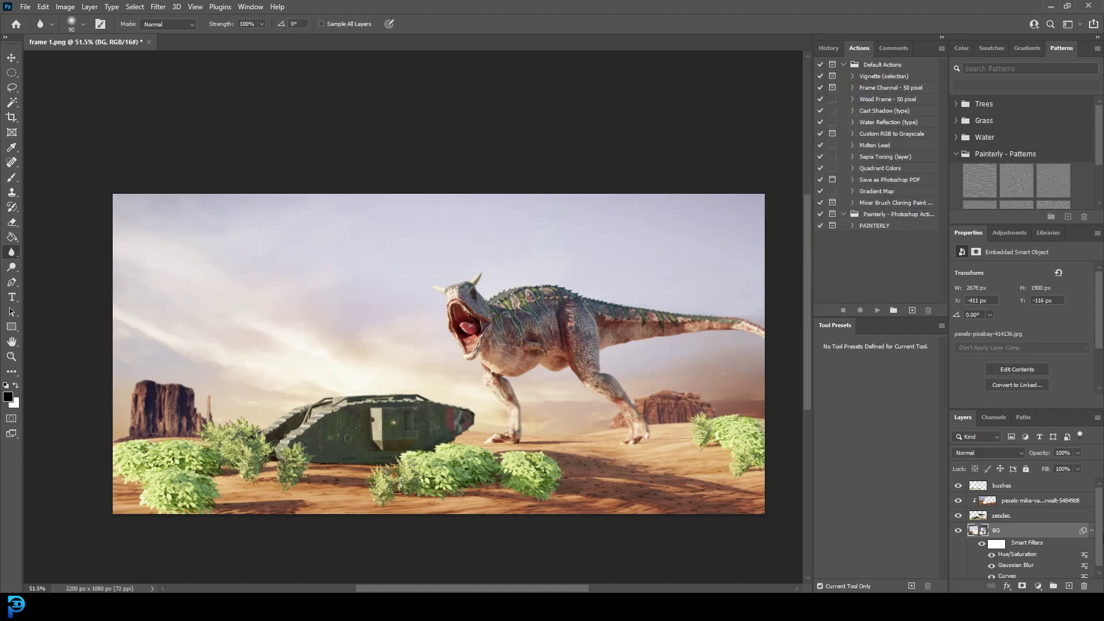
- Collapse the BG layer's smart filters and add a new empty layer above the bushes layer
{"action": "left_click", "coordinate": [1092, 531]}
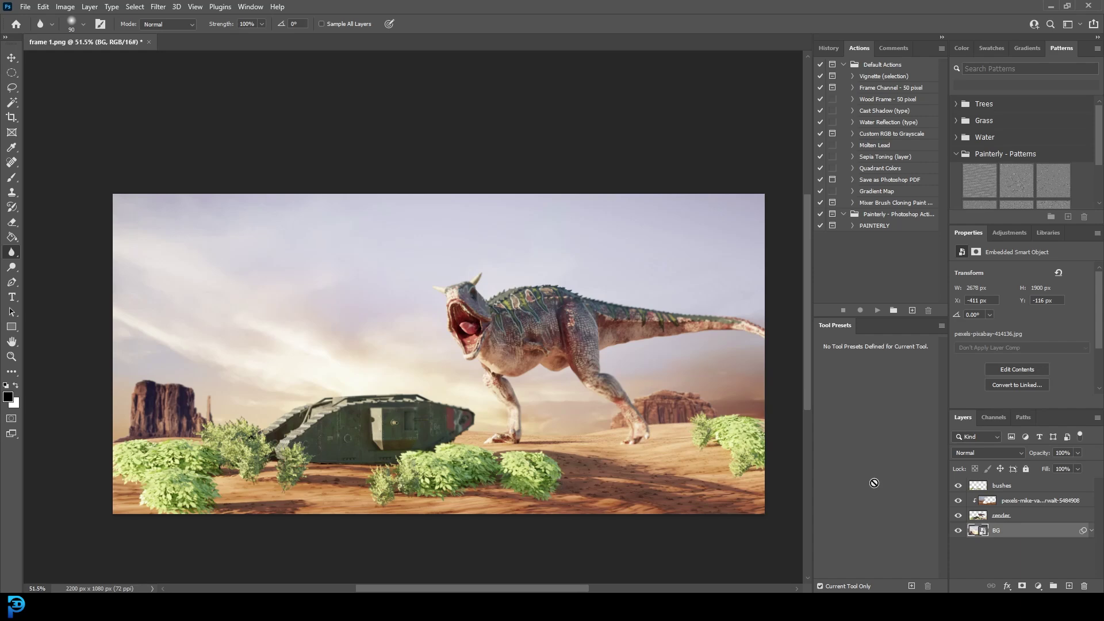
{"action": "left_click", "coordinate": [1018, 487]}
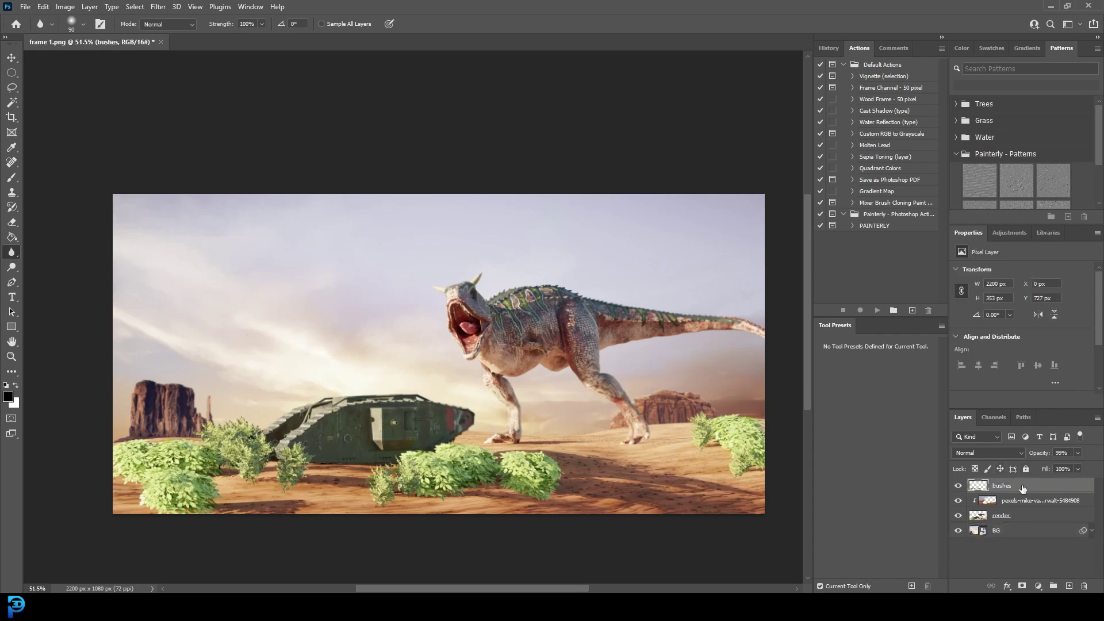
{"action": "left_click", "coordinate": [1069, 585]}
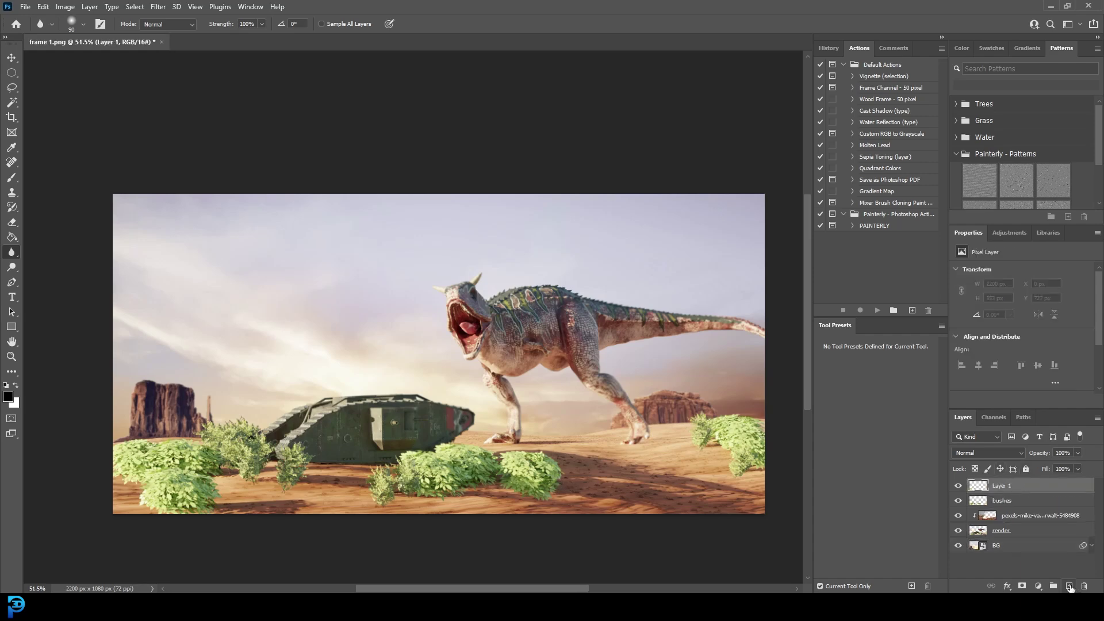
{"action": "double_click", "coordinate": [1007, 487]}
{"action": "key", "text": "Return"}
- Paint a thick black border along all edges of the image on the new layer with a size 100 soft brush
{"action": "left_click", "coordinate": [11, 178]}
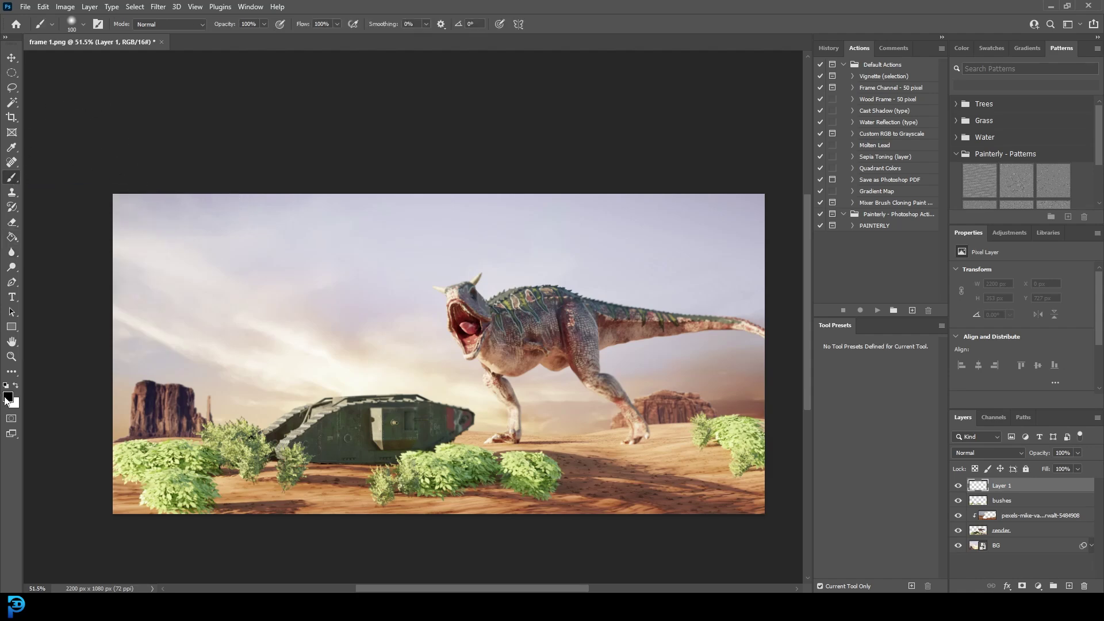
{"action": "left_click_drag", "start_coordinate": [117, 189], "coordinate": [769, 196]}
{"action": "mouse_move", "coordinate": [615, 203]}
{"action": "left_mouse_down"}
{"action": "mouse_move", "coordinate": [116, 190]}
{"action": "mouse_move", "coordinate": [104, 267]}
{"action": "mouse_move", "coordinate": [116, 502]}
{"action": "mouse_move", "coordinate": [575, 528]}
{"action": "mouse_move", "coordinate": [759, 514]}
{"action": "mouse_move", "coordinate": [749, 237]}
{"action": "mouse_move", "coordinate": [760, 175]}
{"action": "mouse_move", "coordinate": [754, 460]}
{"action": "mouse_move", "coordinate": [763, 546]}
{"action": "mouse_move", "coordinate": [778, 133]}
{"action": "mouse_move", "coordinate": [750, 370]}
{"action": "mouse_move", "coordinate": [768, 212]}
{"action": "mouse_move", "coordinate": [146, 187]}
{"action": "mouse_move", "coordinate": [108, 309]}
{"action": "mouse_move", "coordinate": [110, 487]}
{"action": "mouse_move", "coordinate": [142, 370]}
{"action": "mouse_move", "coordinate": [137, 185]}
{"action": "mouse_move", "coordinate": [97, 502]}
{"action": "mouse_move", "coordinate": [138, 240]}
{"action": "mouse_move", "coordinate": [118, 502]}
{"action": "mouse_move", "coordinate": [509, 507]}
{"action": "mouse_move", "coordinate": [768, 496]}
{"action": "mouse_move", "coordinate": [715, 516]}
{"action": "mouse_move", "coordinate": [740, 493]}
{"action": "mouse_move", "coordinate": [741, 210]}
{"action": "mouse_move", "coordinate": [175, 207]}
{"action": "mouse_move", "coordinate": [144, 216]}
{"action": "left_mouse_up"}
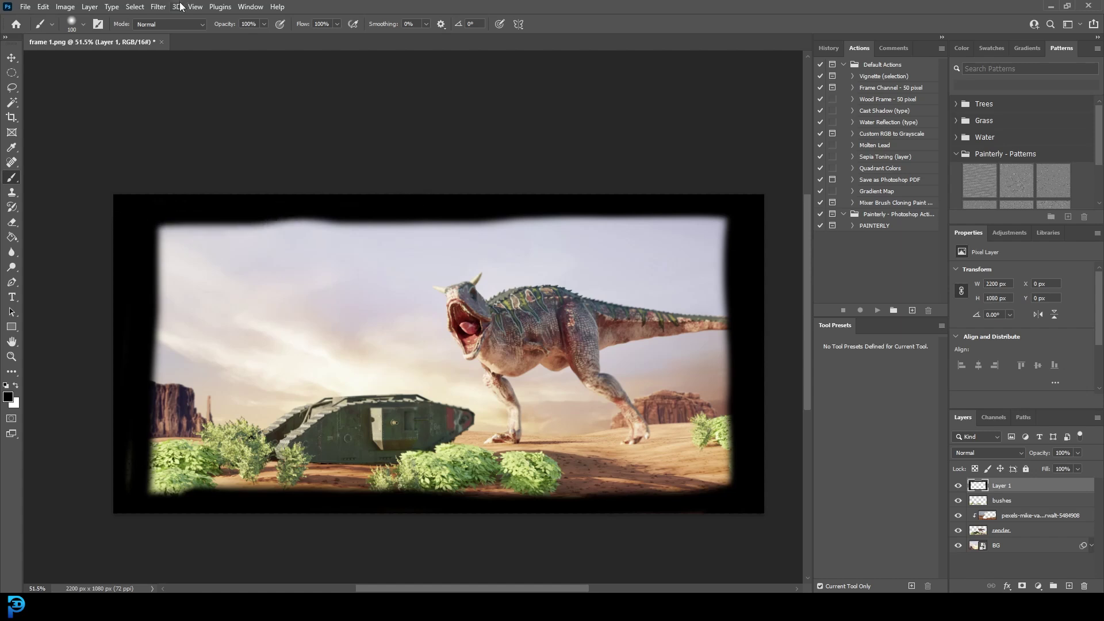
- Apply a Gaussian Blur with a 173.3 pixel radius to the black border layer for a soft vignette
{"action": "left_click", "coordinate": [158, 7]}
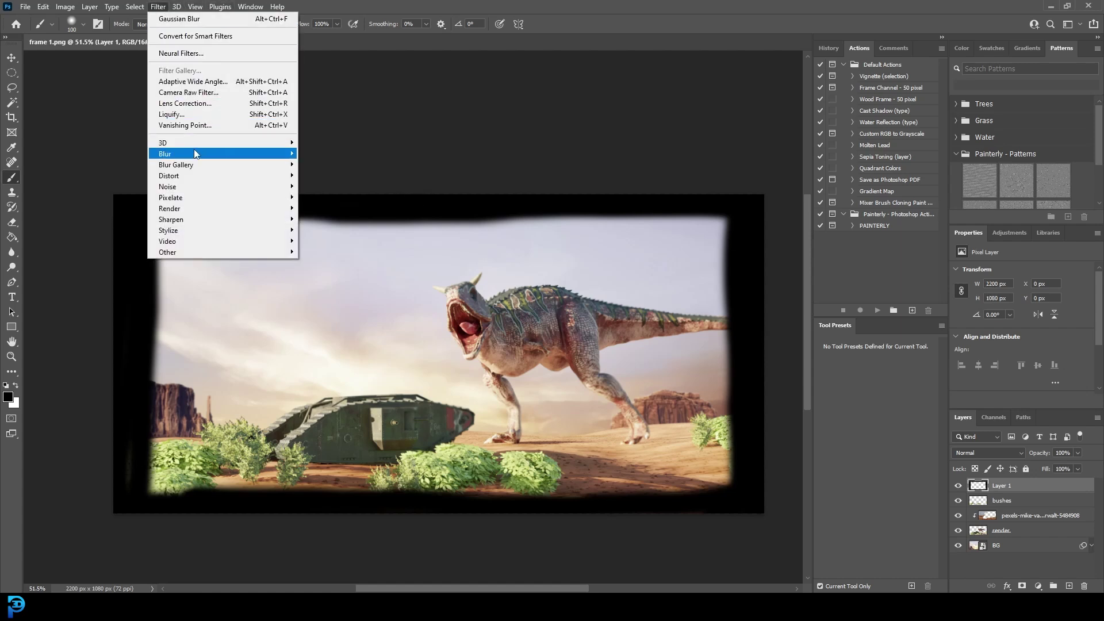
{"action": "mouse_move", "coordinate": [197, 154]}
{"action": "left_click", "coordinate": [329, 197]}
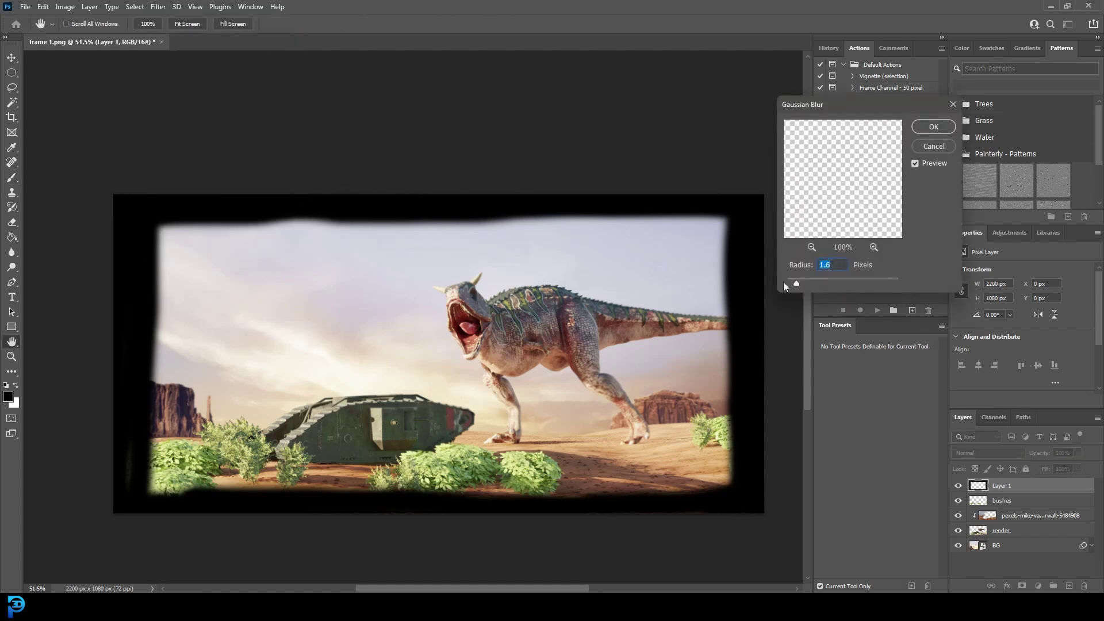
{"action": "left_click_drag", "start_coordinate": [845, 284], "coordinate": [872, 285]}
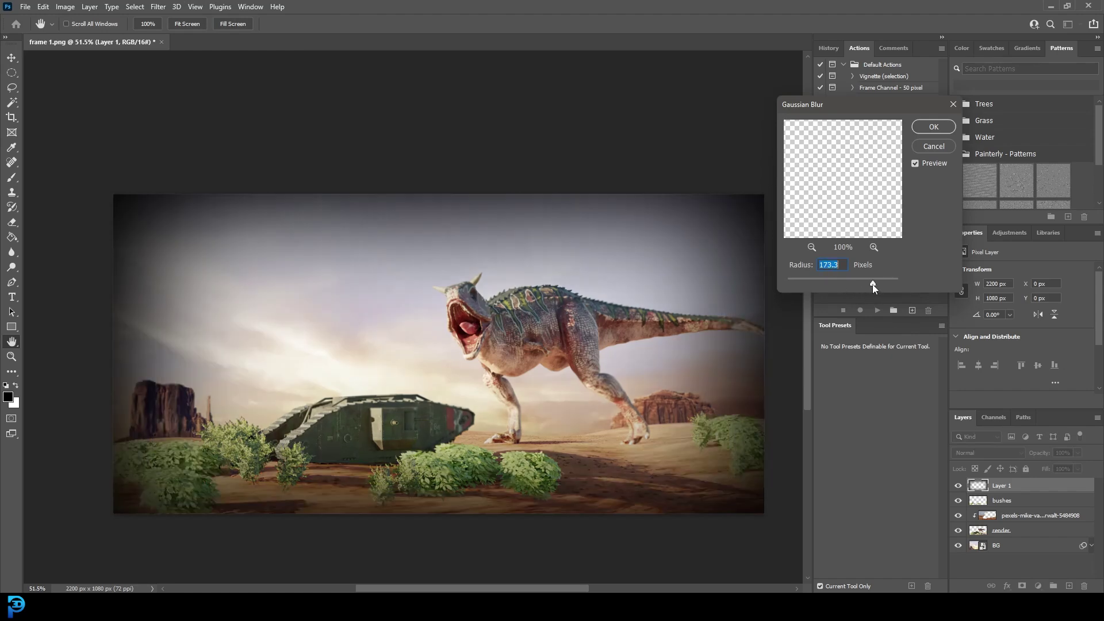
{"action": "left_click", "coordinate": [933, 126]}
{"action": "key", "text": "b"}
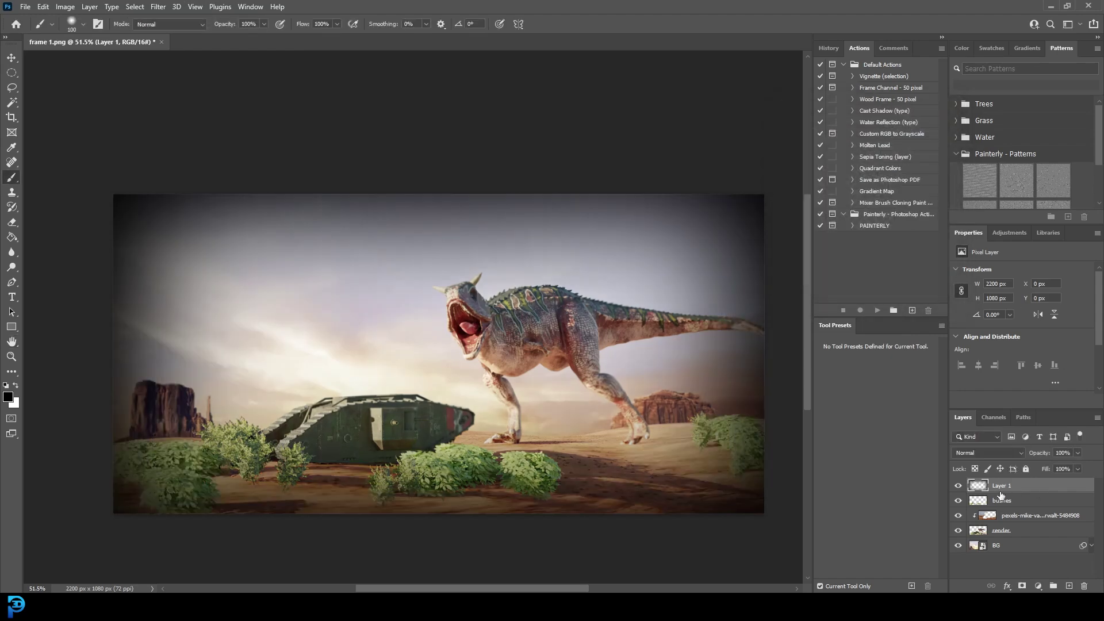
- Set the blurred black border layer's blend mode to Multiply and lower its opacity to 55%
{"action": "left_click", "coordinate": [982, 450]}
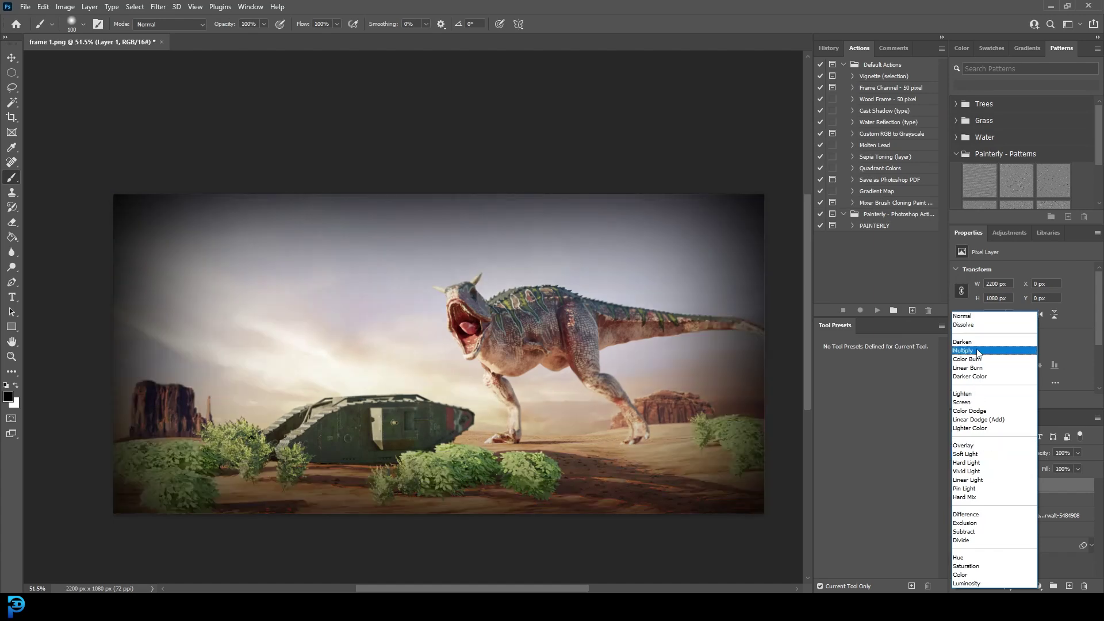
{"action": "left_click", "coordinate": [977, 350]}
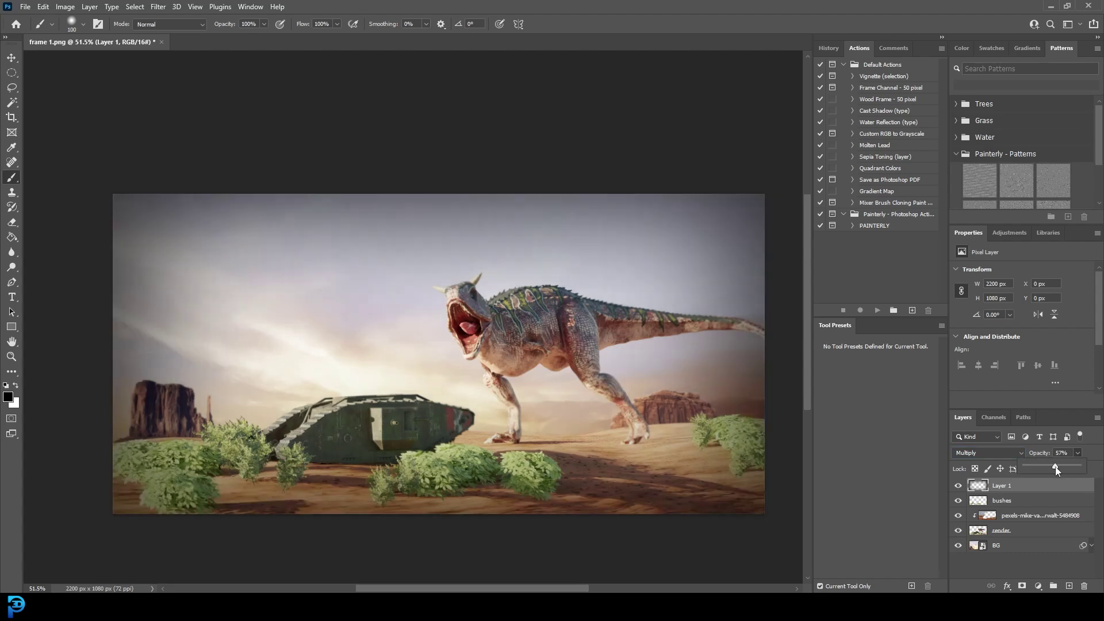
{"action": "left_click_drag", "start_coordinate": [1054, 467], "coordinate": [1053, 467]}
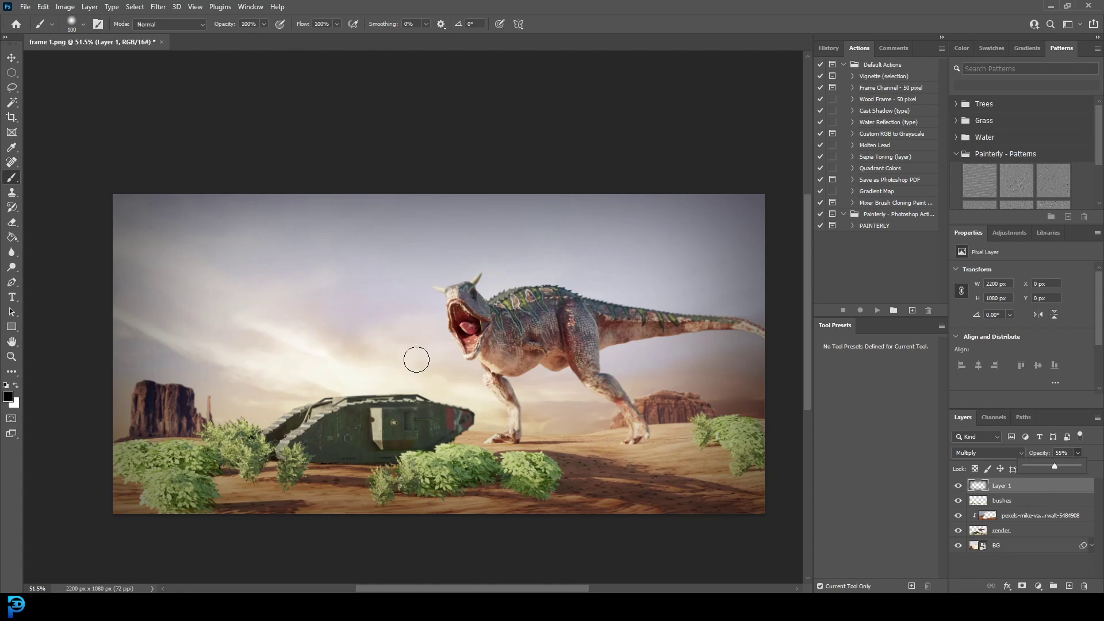
{"action": "scroll", "coordinate": [426, 349], "scroll_direction": "down", "scroll_amount": 2, "text": "alt"}
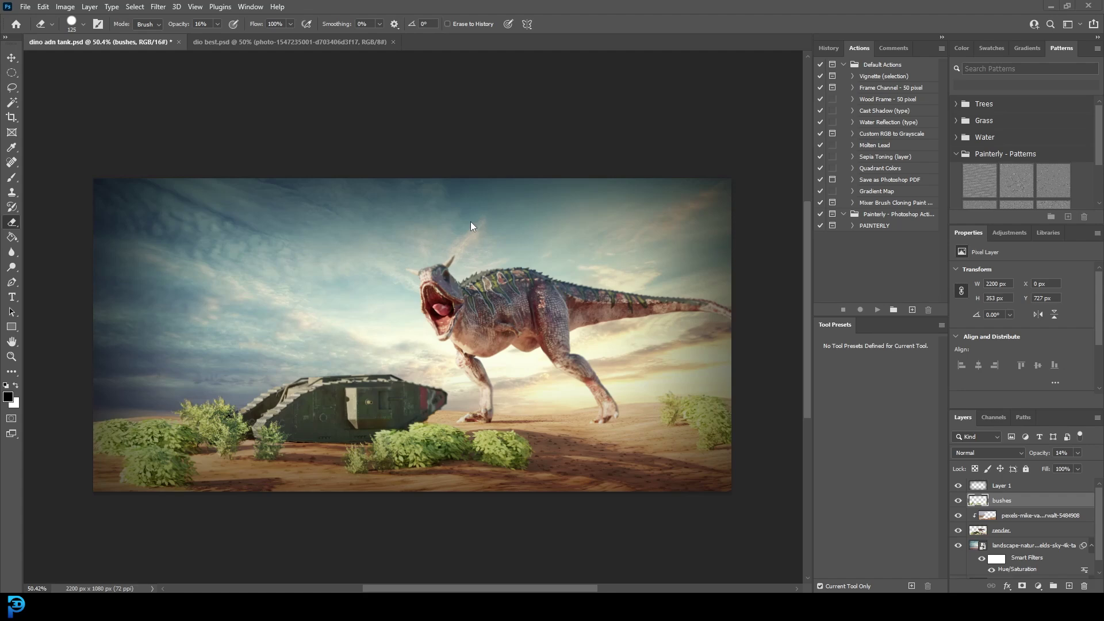
- Quick-export the dinosaur and tank composite as a PNG named "dino tester" in the Pictures folder
{"action": "left_click", "coordinate": [25, 10]}
{"action": "mouse_move", "coordinate": [77, 188]}
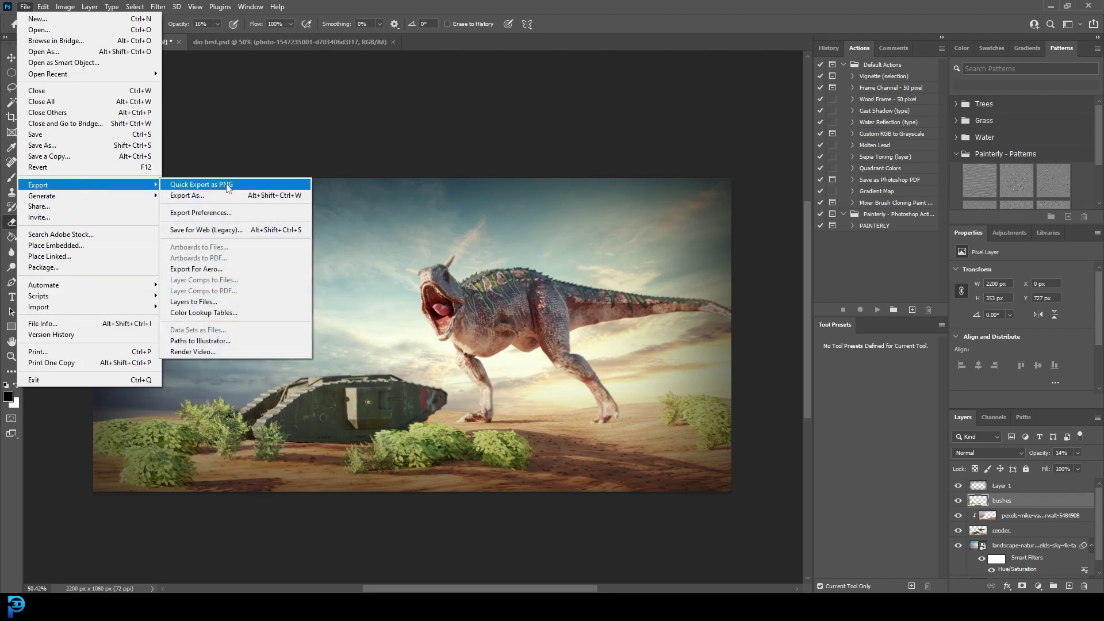
{"action": "left_click", "coordinate": [229, 188]}
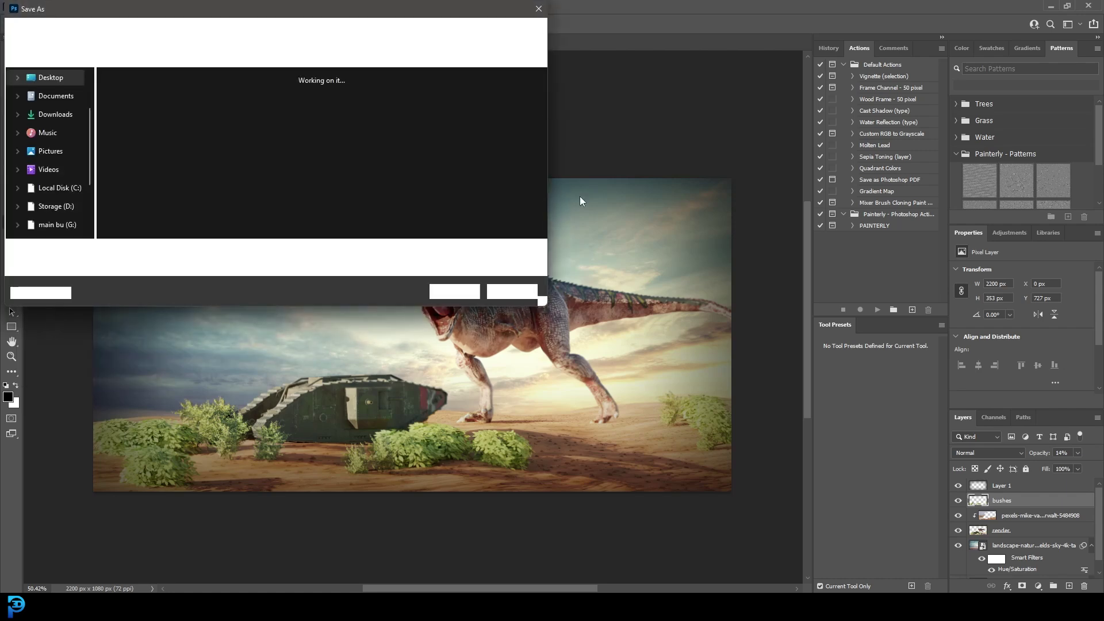
{"action": "left_click", "coordinate": [49, 151]}
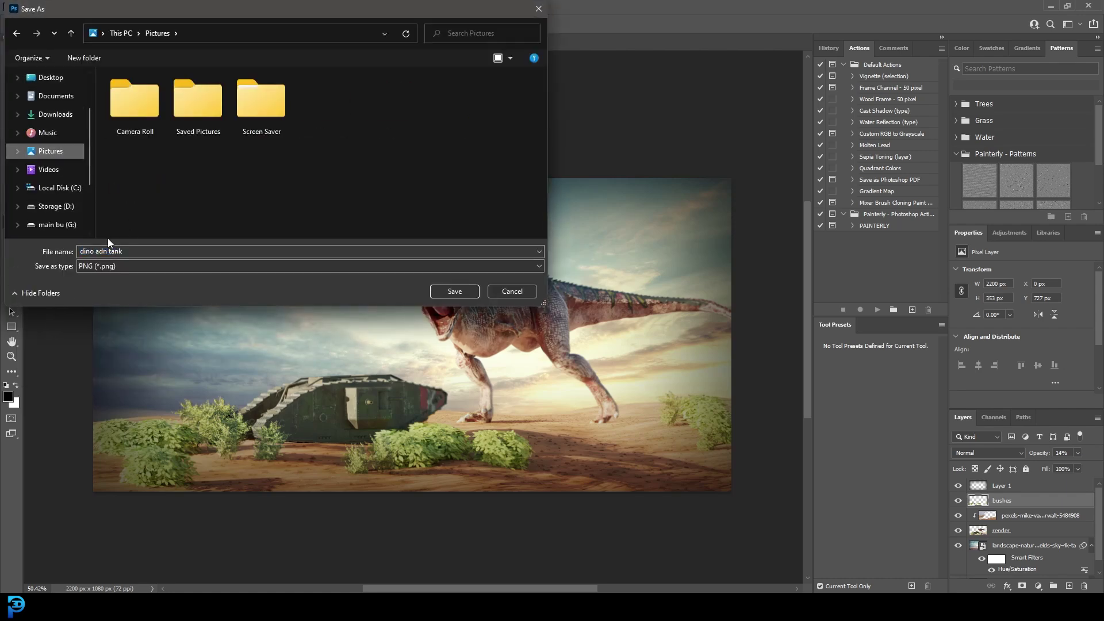
{"action": "left_click", "coordinate": [143, 250]}
{"action": "type", "text": "dino tester"}
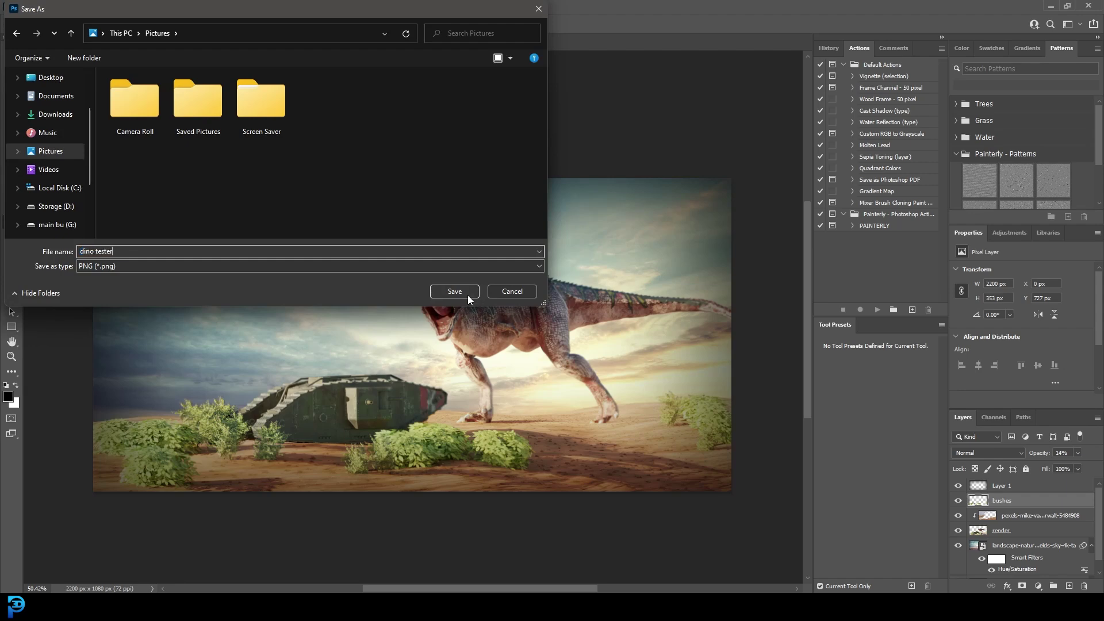
{"action": "left_click", "coordinate": [466, 293]}
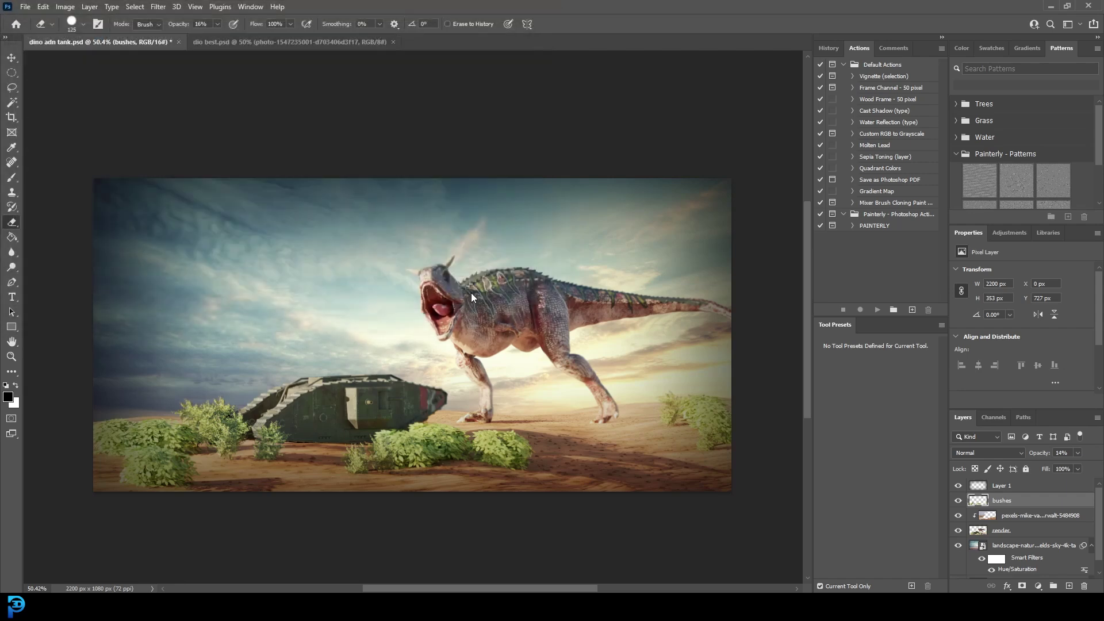
- Bring the exported dino tester image from the desktop into the document as a new top layer
{"action": "left_click_drag", "start_coordinate": [50, 69], "coordinate": [499, 425]}
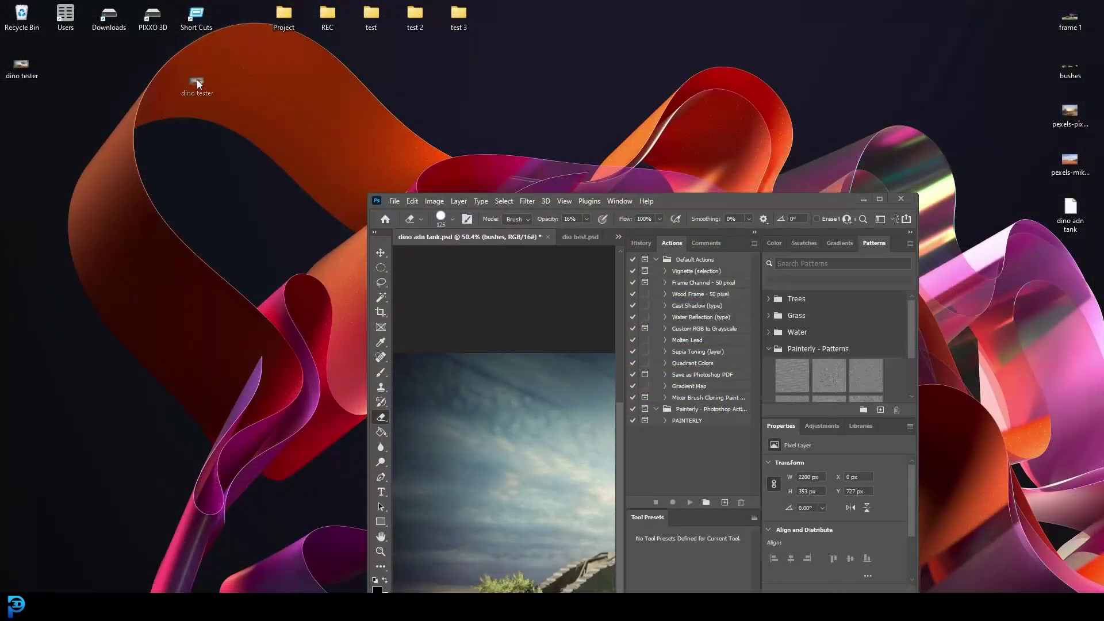
{"action": "left_click", "coordinate": [879, 199]}
{"action": "left_click_drag", "start_coordinate": [225, 305], "coordinate": [441, 312]}
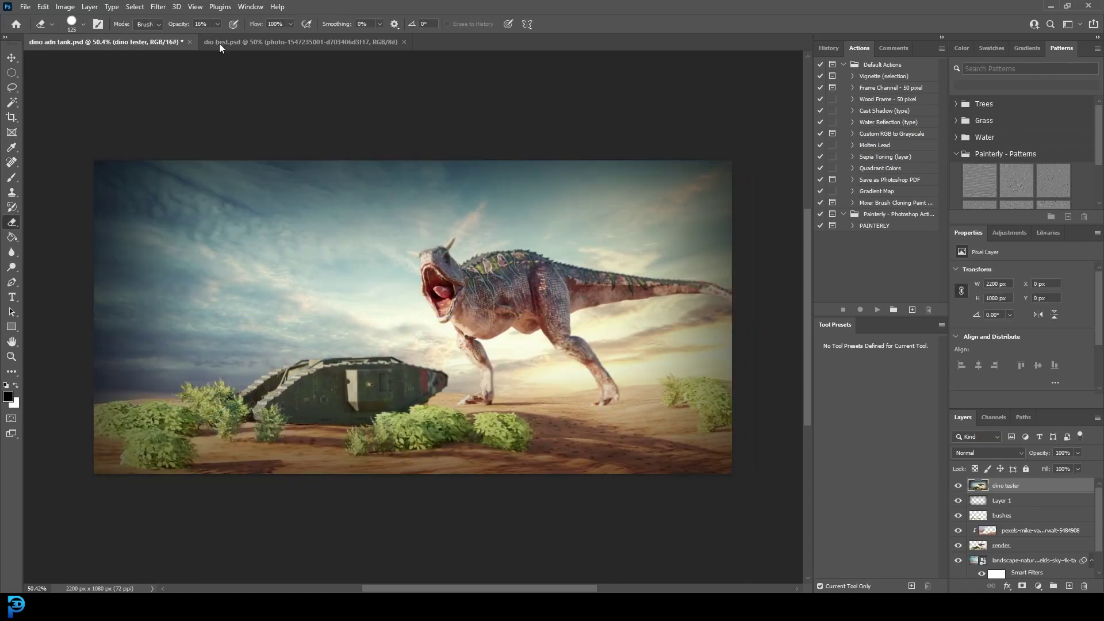
- Open the Filter Gallery for the dino tester layer in dio best.psd
{"action": "left_click", "coordinate": [158, 7]}
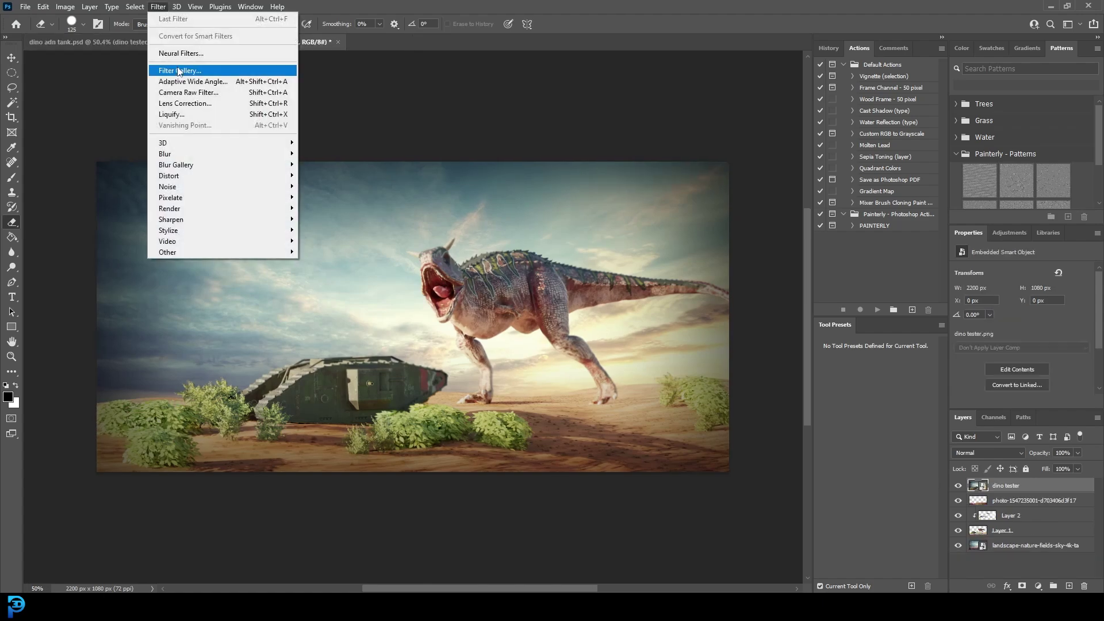
{"action": "left_click", "coordinate": [203, 71]}
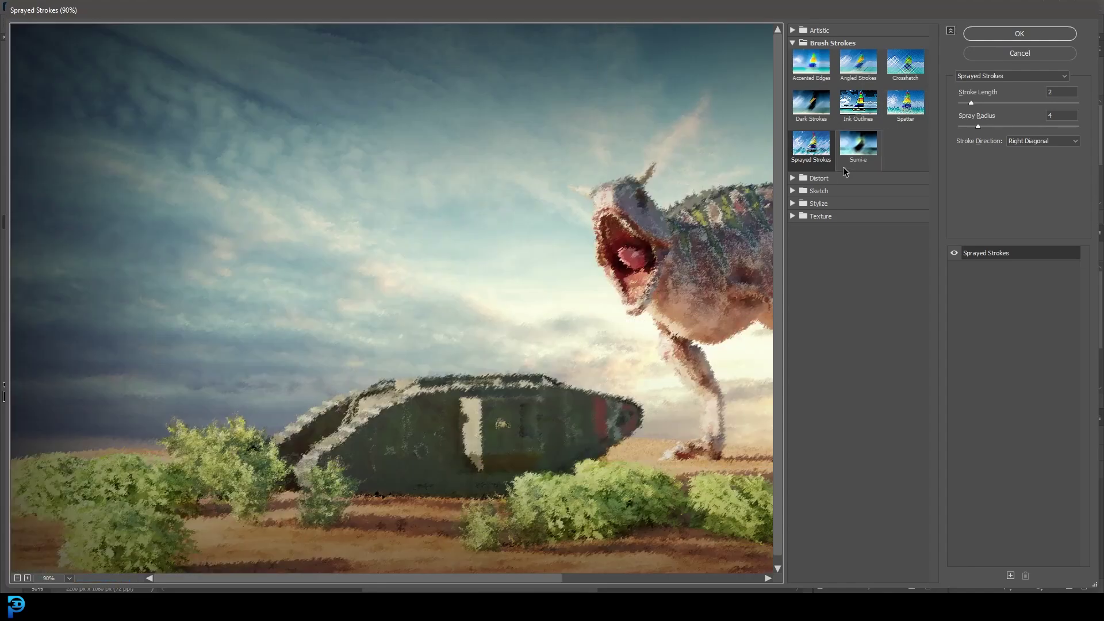
{"action": "left_click", "coordinate": [537, 283], "text": "alt"}
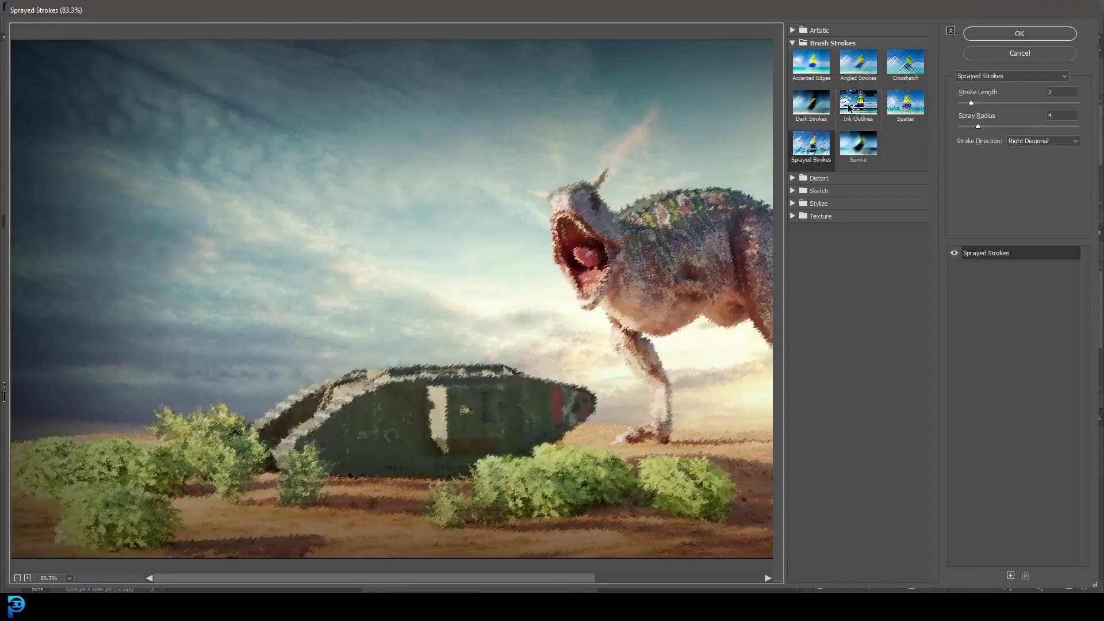
{"action": "scroll", "coordinate": [606, 391], "scroll_direction": "down", "scroll_amount": 1, "text": "alt"}
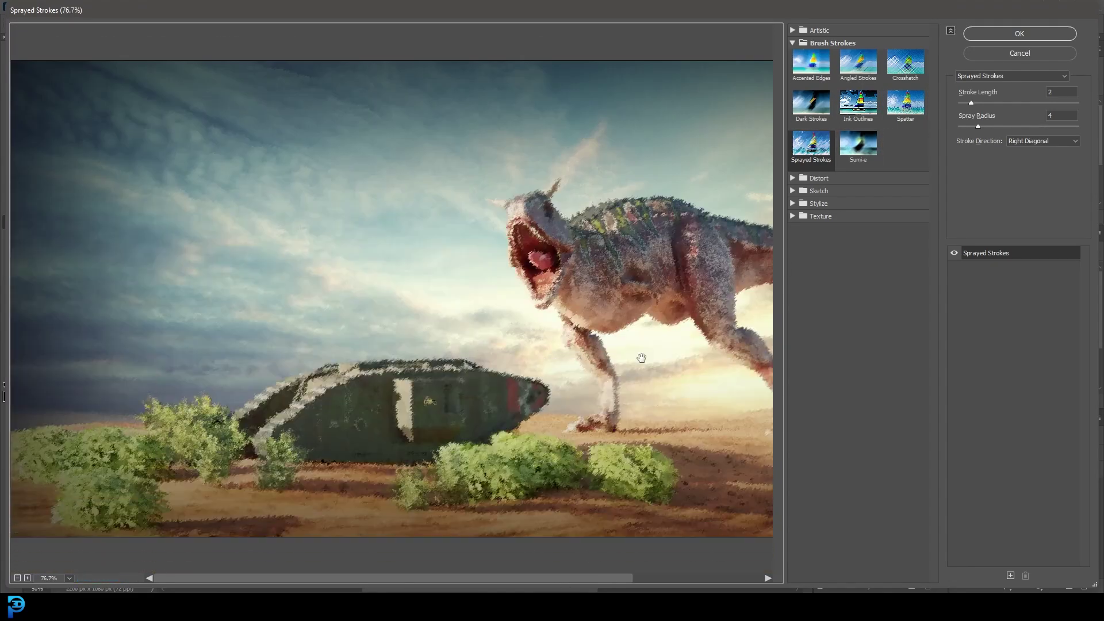
{"action": "scroll", "coordinate": [639, 353], "scroll_direction": "down", "scroll_amount": 1, "text": "alt"}
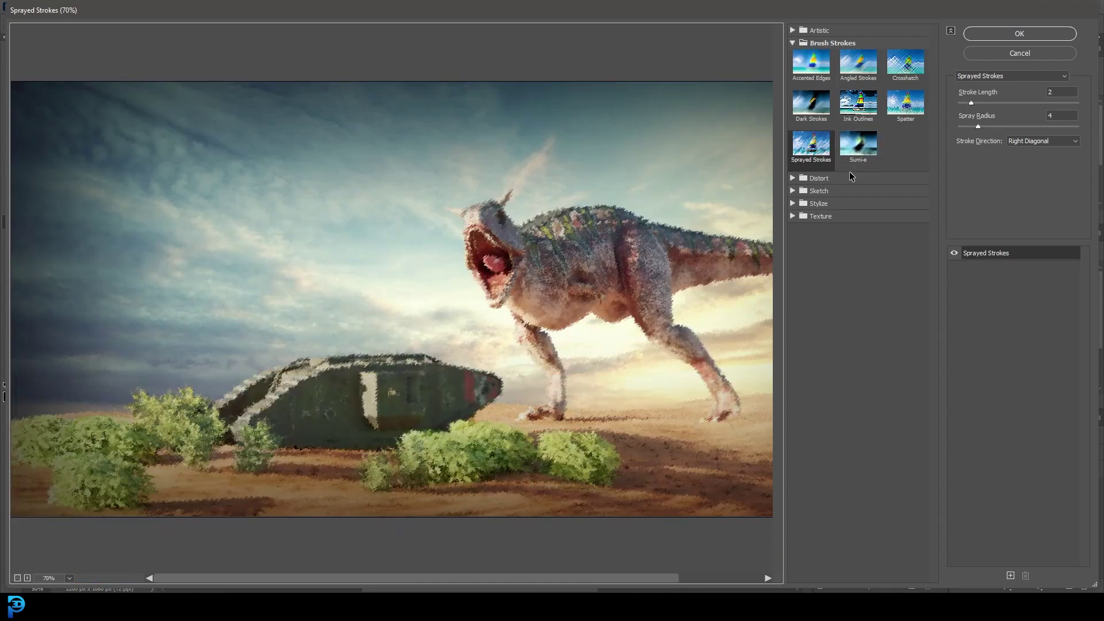
- Try the Crosshatch, Accented Edges, Dark Strokes and Angled Strokes filters, setting a direction balance of 37 for Angled Strokes
{"action": "left_click", "coordinate": [859, 62]}
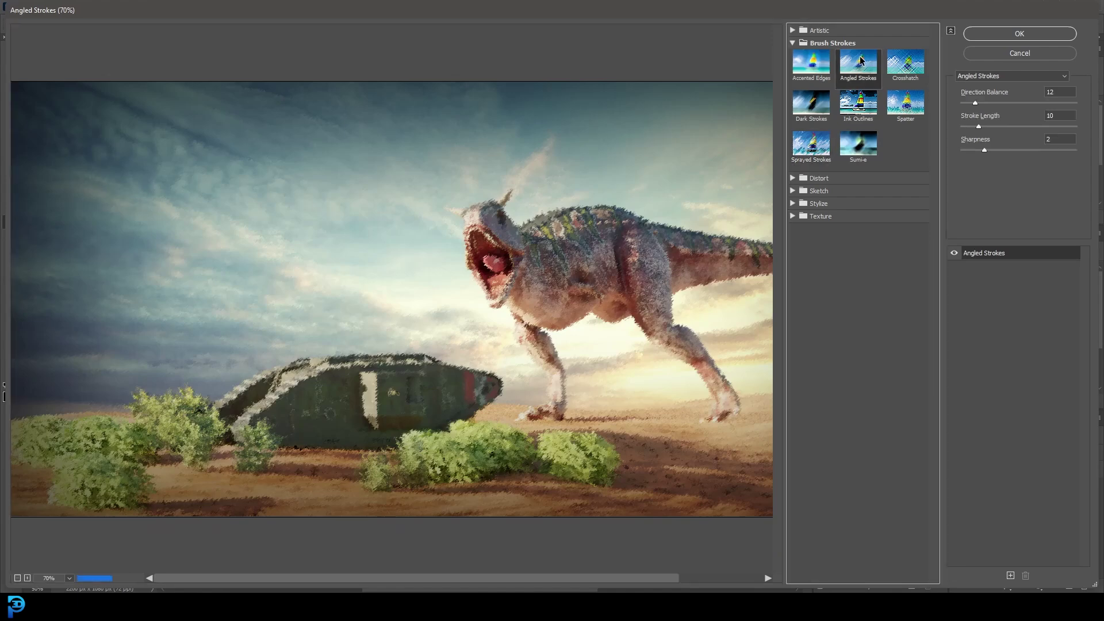
{"action": "left_click", "coordinate": [919, 69]}
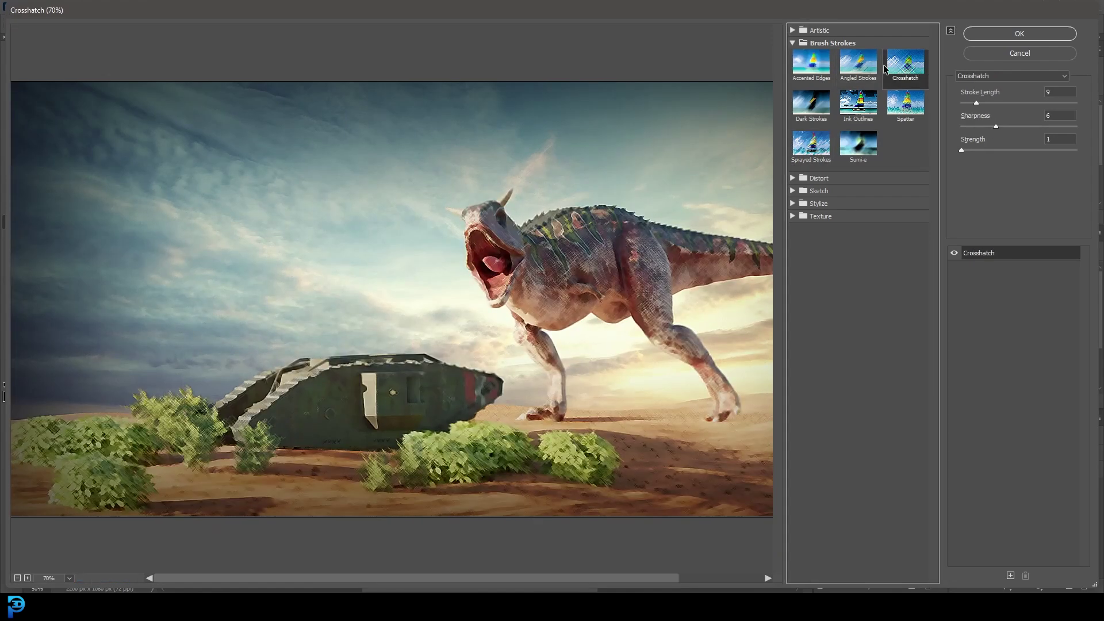
{"action": "left_click", "coordinate": [822, 68]}
{"action": "left_click", "coordinate": [820, 110]}
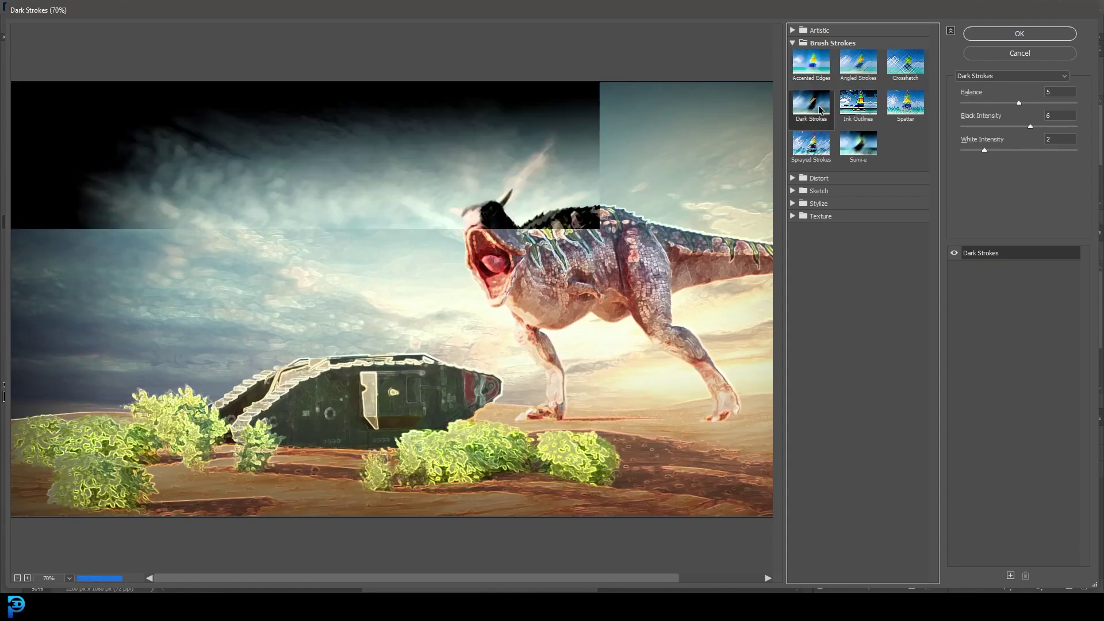
{"action": "left_click", "coordinate": [859, 63]}
{"action": "left_click_drag", "start_coordinate": [975, 104], "coordinate": [1004, 108]}
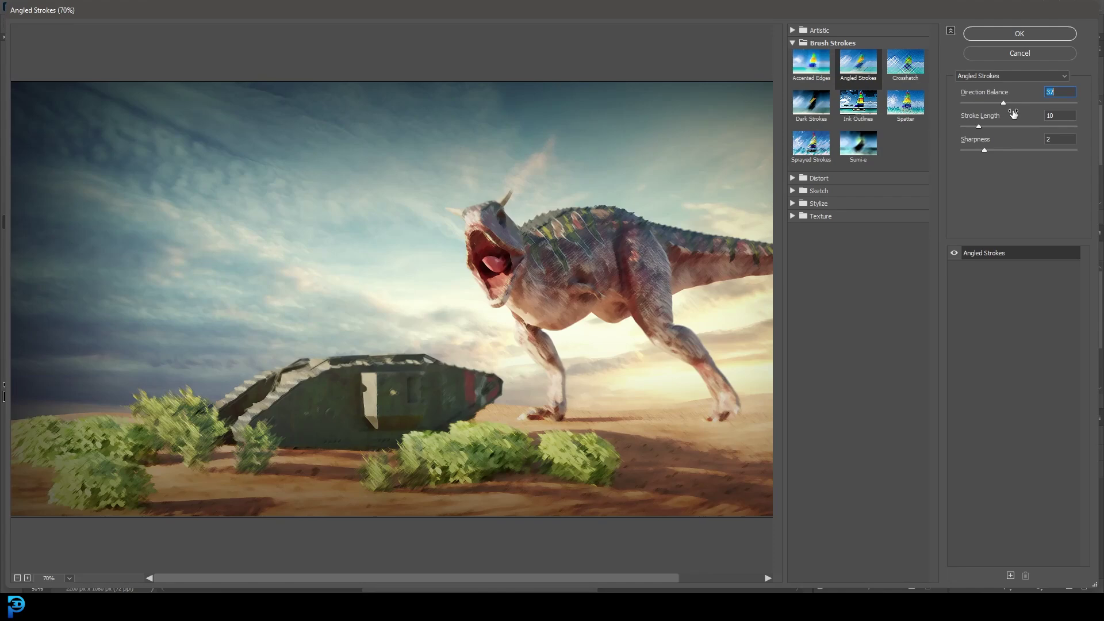
- Apply Sprayed Strokes to the dino tester layer with stroke length 10, spray radius 1 and Right Diagonal direction
{"action": "left_click", "coordinate": [812, 144]}
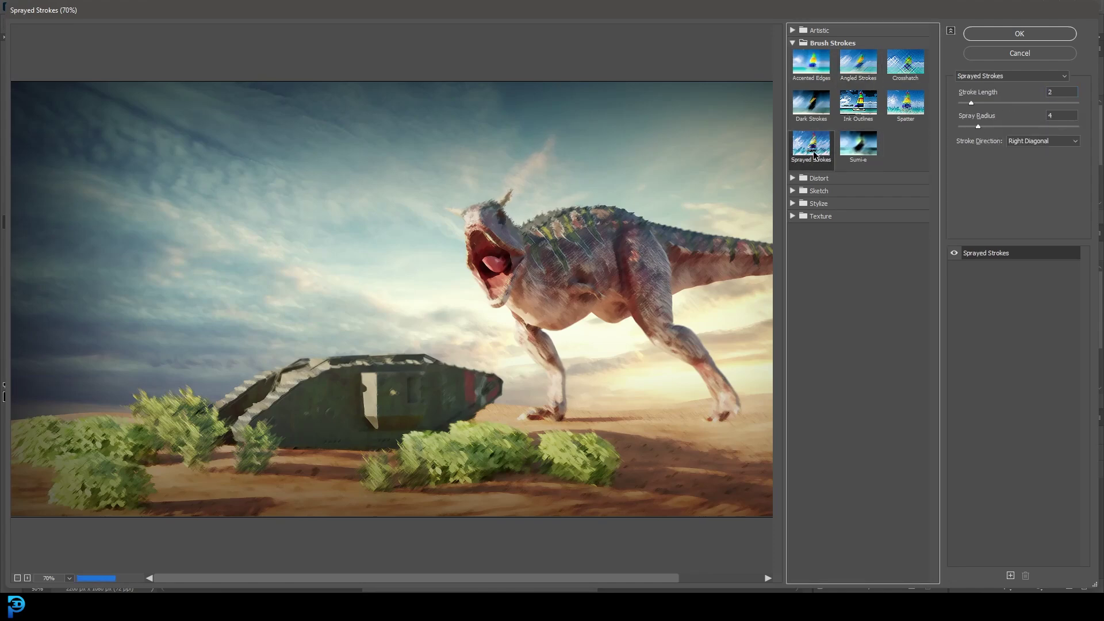
{"action": "mouse_move", "coordinate": [973, 107]}
{"action": "left_mouse_down"}
{"action": "mouse_move", "coordinate": [1041, 113]}
{"action": "mouse_move", "coordinate": [1019, 107]}
{"action": "mouse_move", "coordinate": [1005, 127]}
{"action": "mouse_move", "coordinate": [963, 130]}
{"action": "left_mouse_up"}
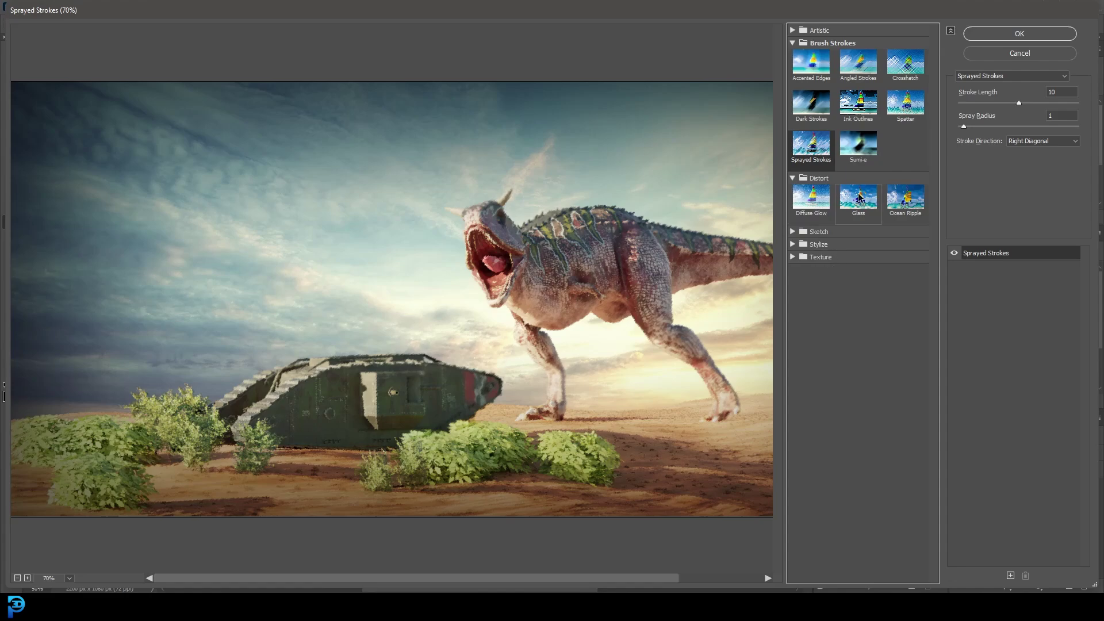
{"action": "left_click", "coordinate": [1029, 35]}
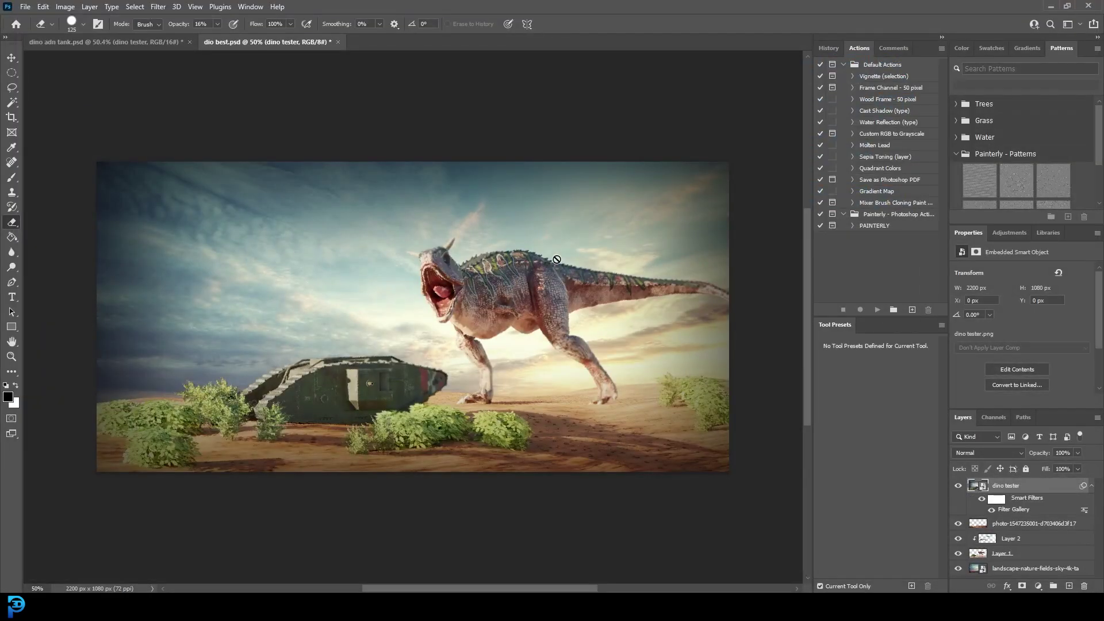
- Examine the Sprayed Strokes effect on the dinosaur and tank up close, and compare the image with dino adn tank.psd
{"action": "scroll", "coordinate": [454, 339], "scroll_direction": "up", "scroll_amount": 3, "text": "alt"}
{"action": "scroll", "coordinate": [473, 365], "scroll_direction": "up", "scroll_amount": 5, "text": "alt"}
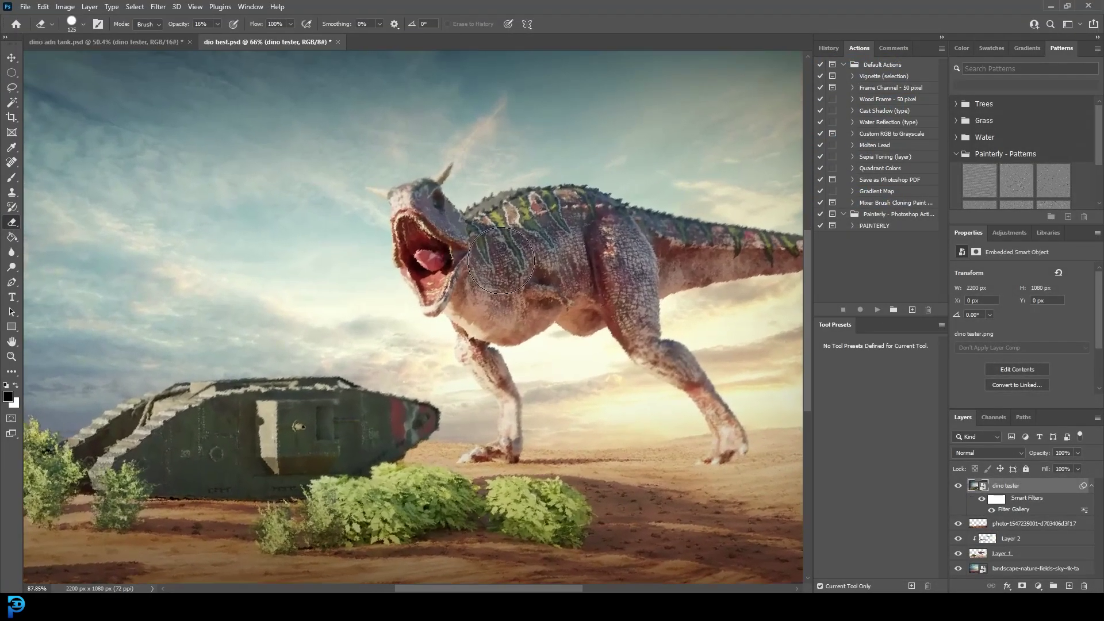
{"action": "scroll", "coordinate": [474, 365], "scroll_direction": "down", "scroll_amount": 5, "text": "alt"}
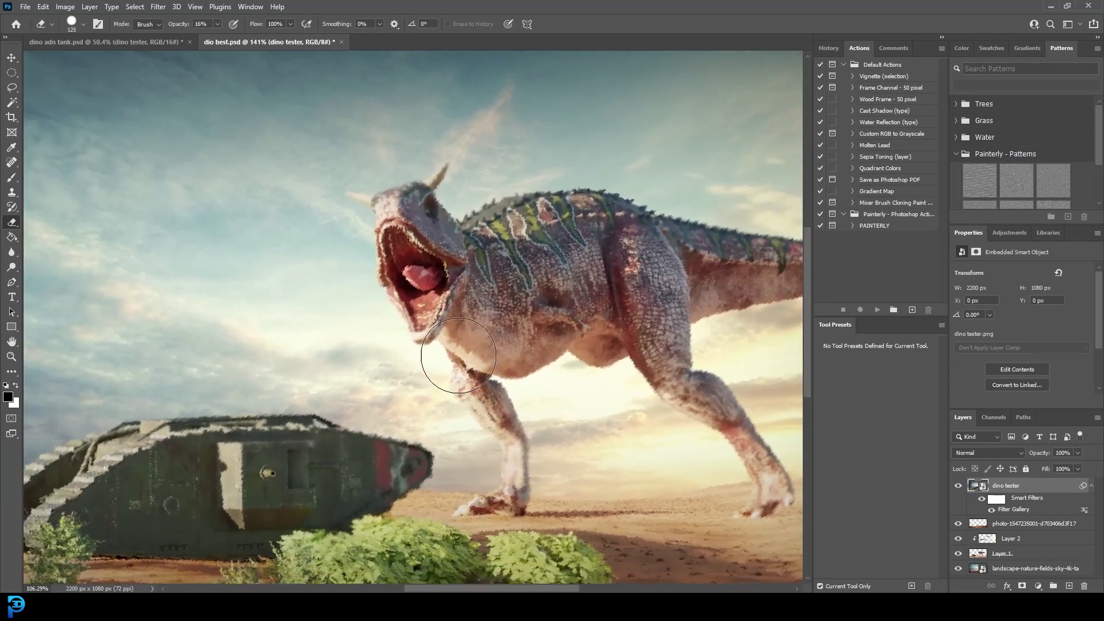
{"action": "scroll", "coordinate": [548, 350], "scroll_direction": "down", "scroll_amount": 1}
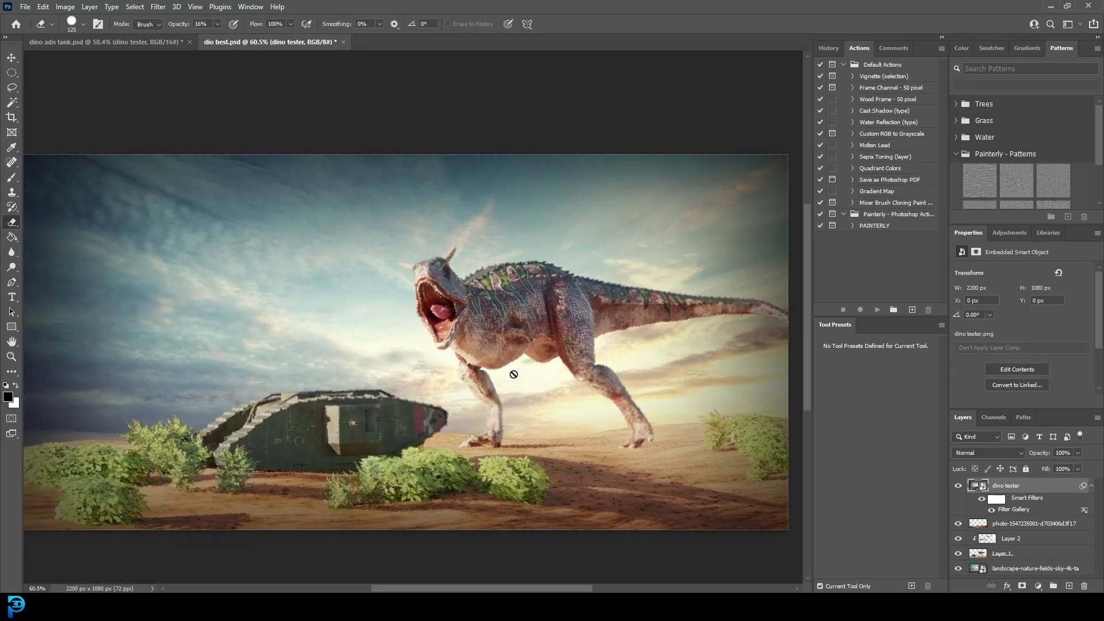
{"action": "scroll", "coordinate": [519, 373], "scroll_direction": "down", "scroll_amount": 3, "text": "alt"}
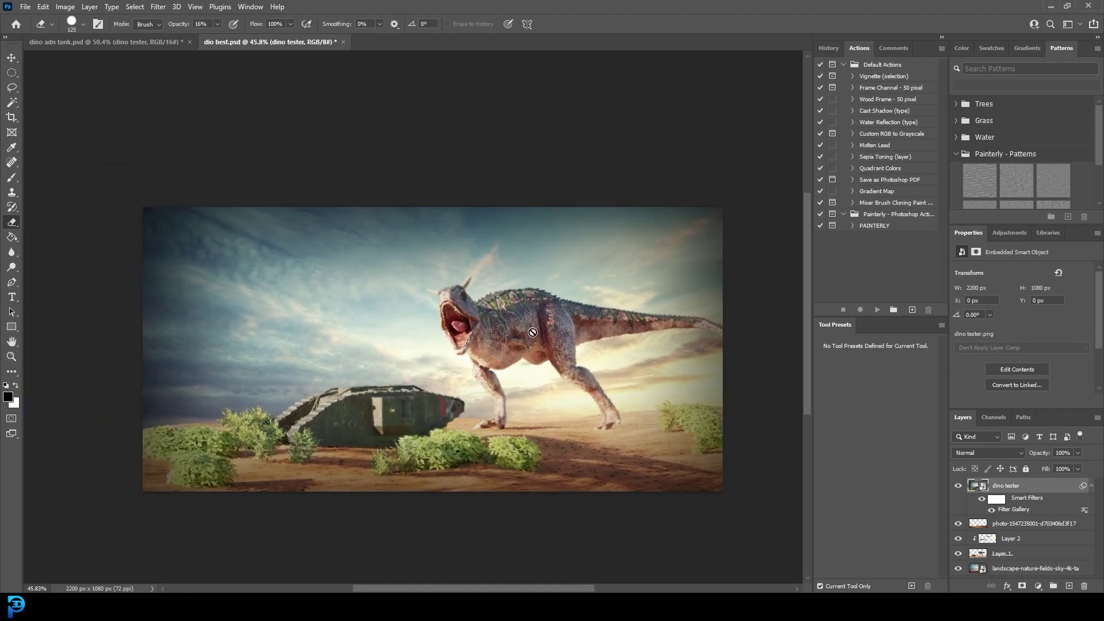
{"action": "scroll", "coordinate": [556, 326], "scroll_direction": "up", "scroll_amount": 1, "text": "alt"}
{"action": "scroll", "coordinate": [556, 325], "scroll_direction": "up", "scroll_amount": 1, "text": "alt"}
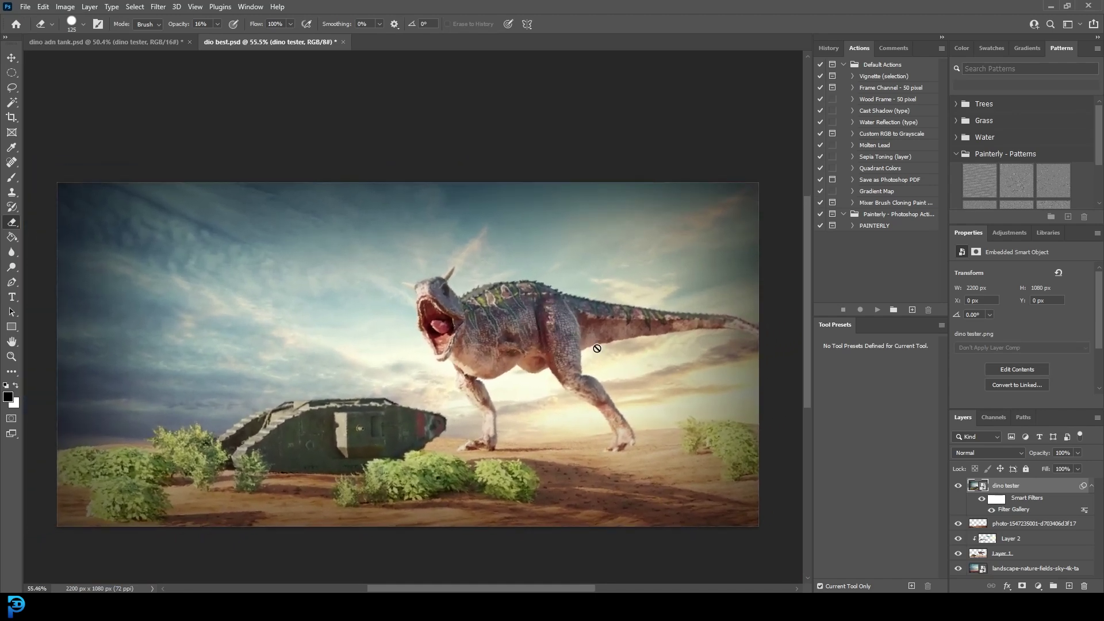
{"action": "left_click", "coordinate": [153, 41]}
{"action": "left_click", "coordinate": [251, 49]}
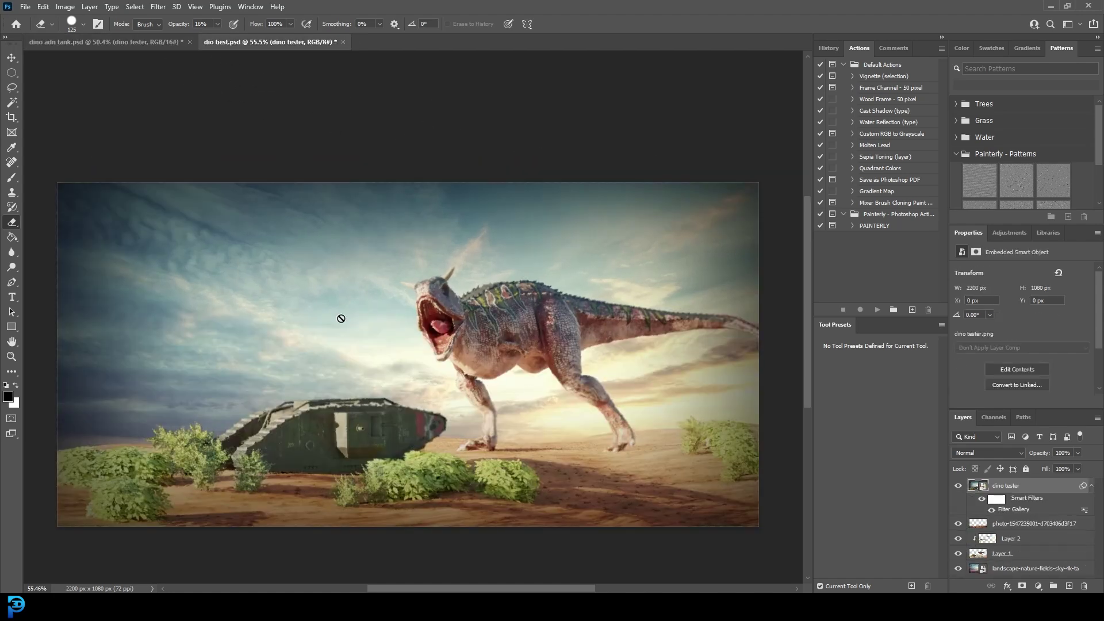